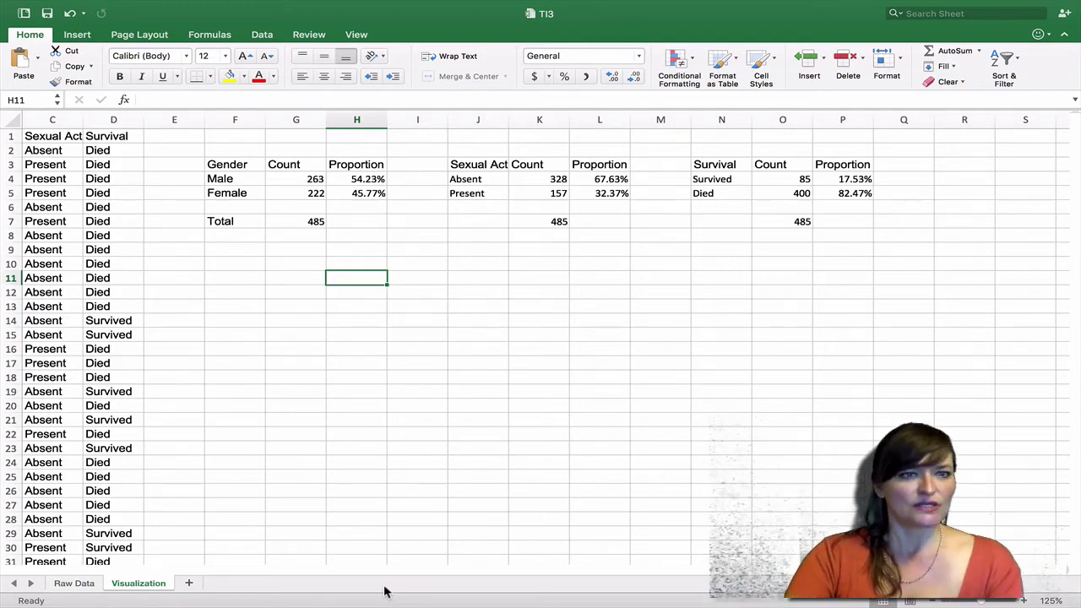
Enter the column headings Survived in G14 and Died in H14 for a new frequency table.
click(259, 317)
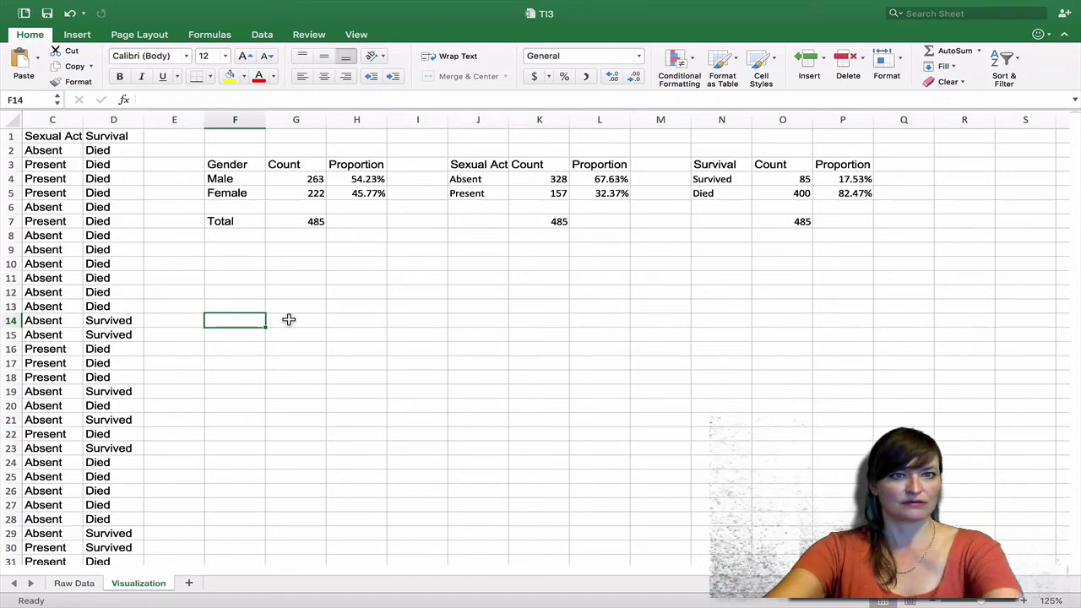
click(287, 319)
text(Surv)
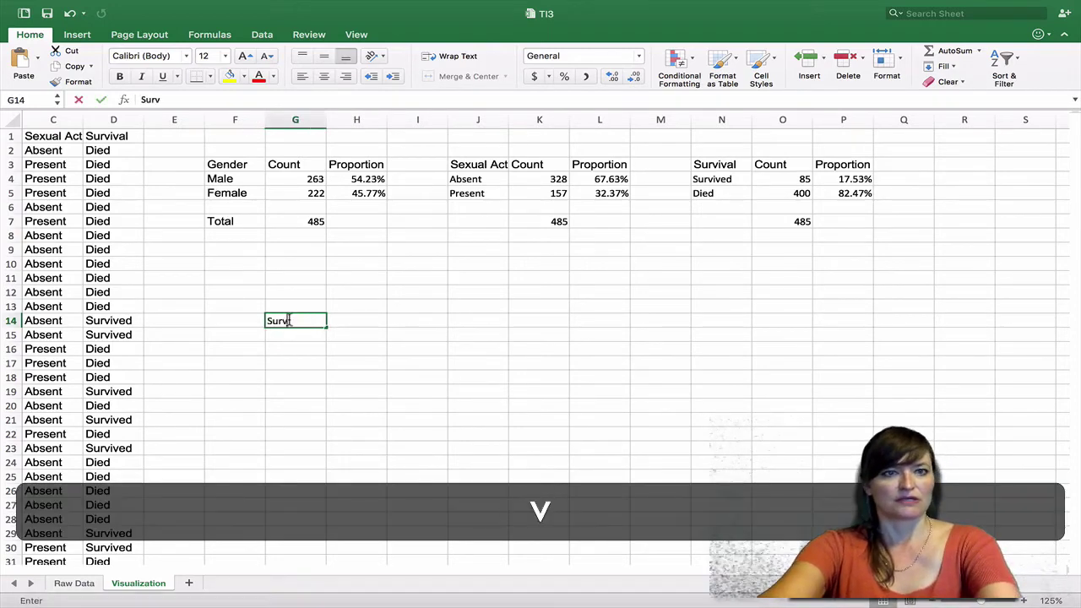
text(ived)
key(Tab)
text(Di)
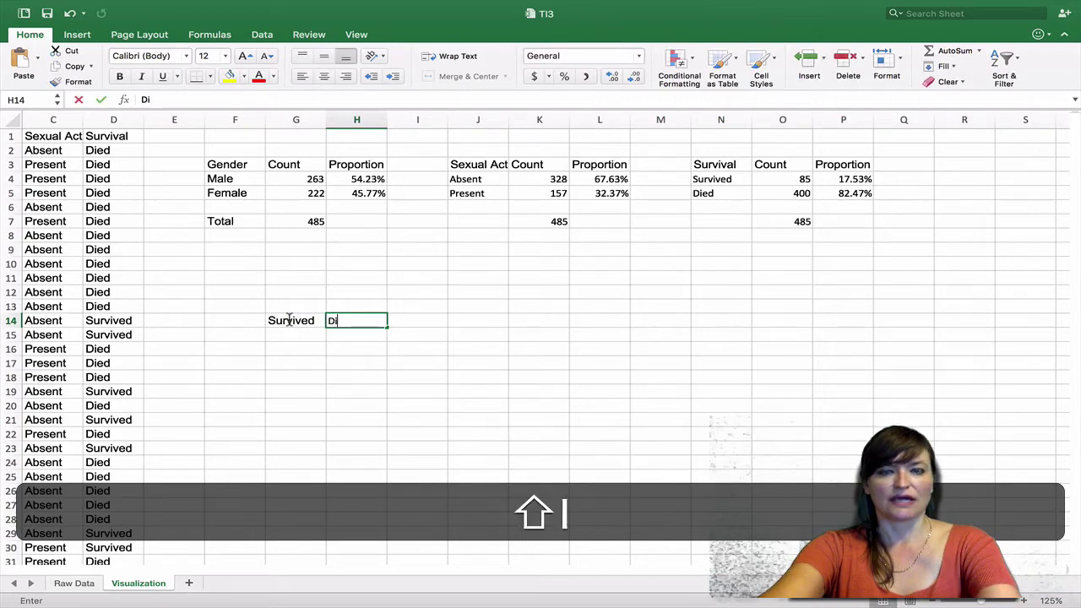
text(ed)
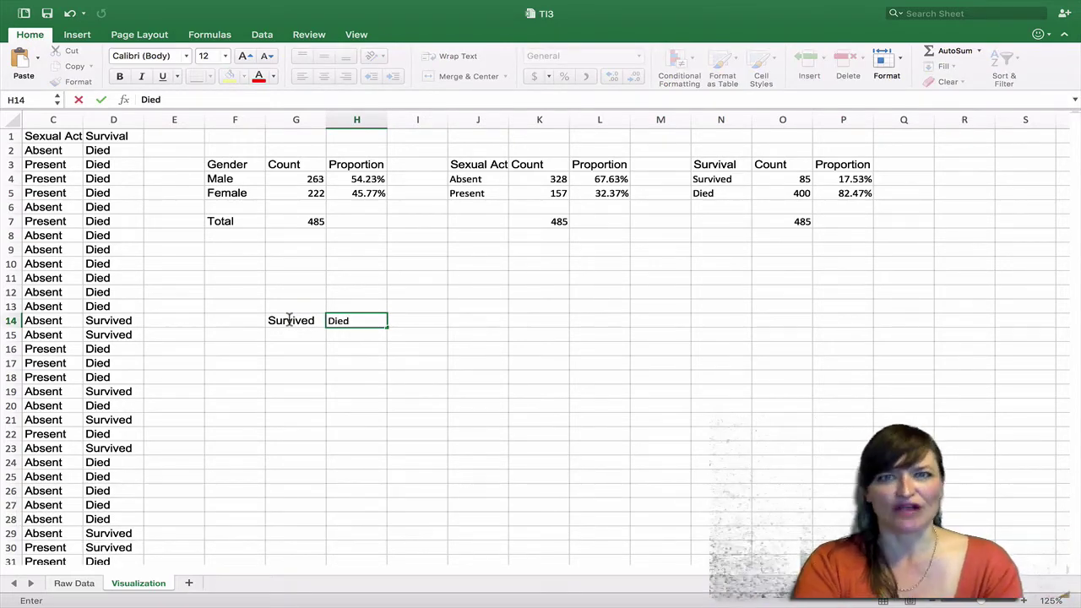
Label the table's rows Male in F15 and Female in F16.
click(241, 335)
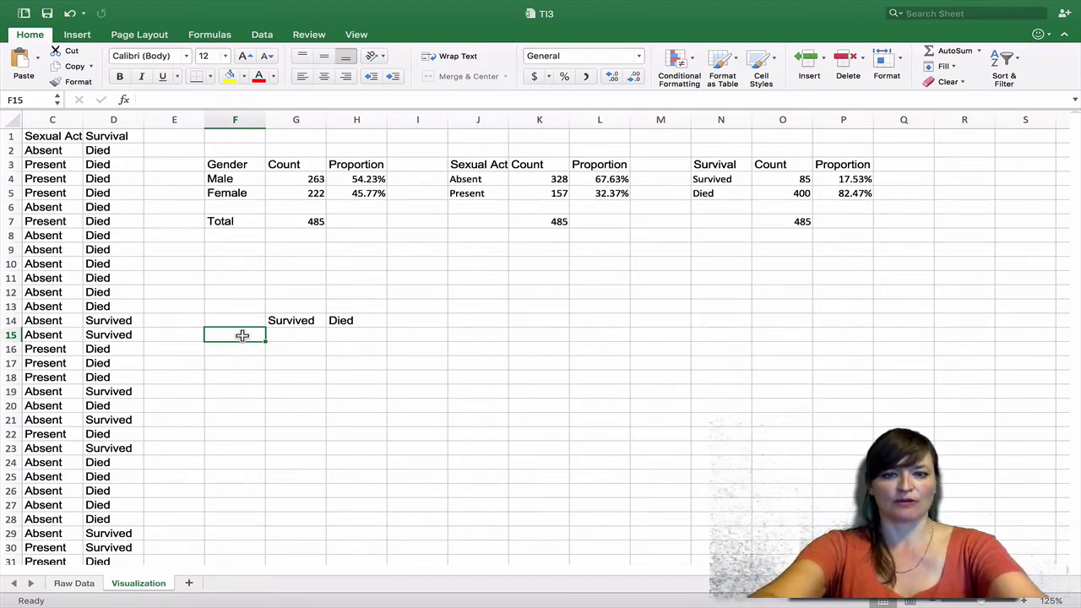
text(Male)
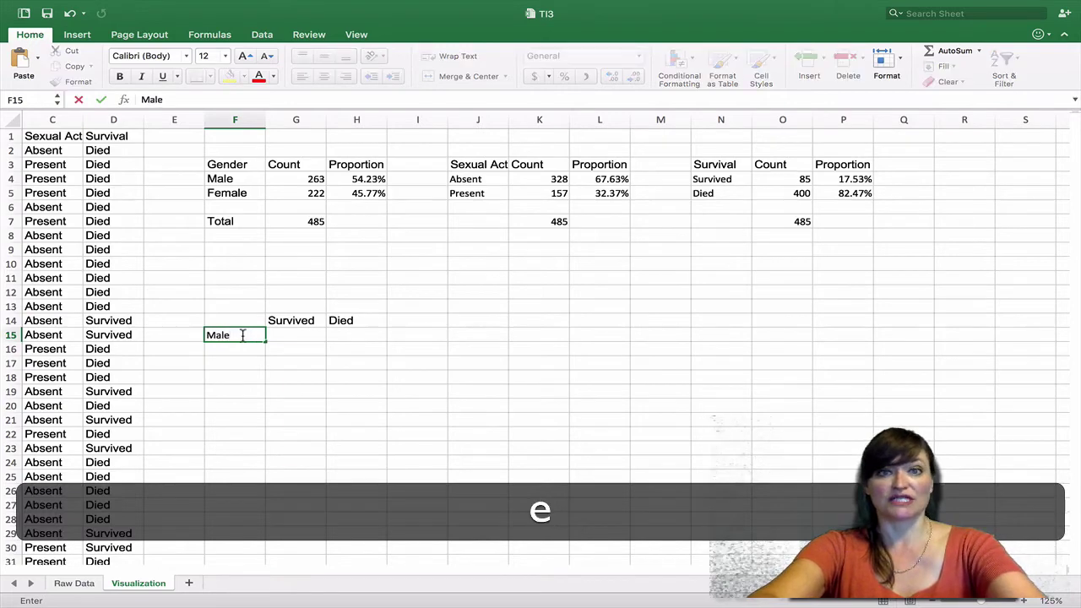
key(Return)
text(Femal)
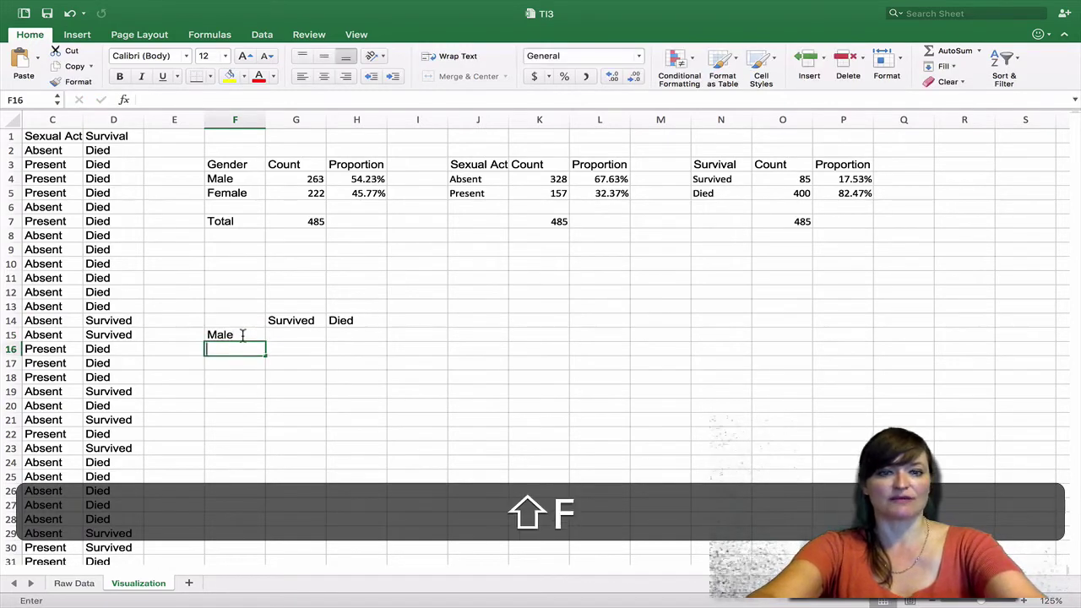
text(e)
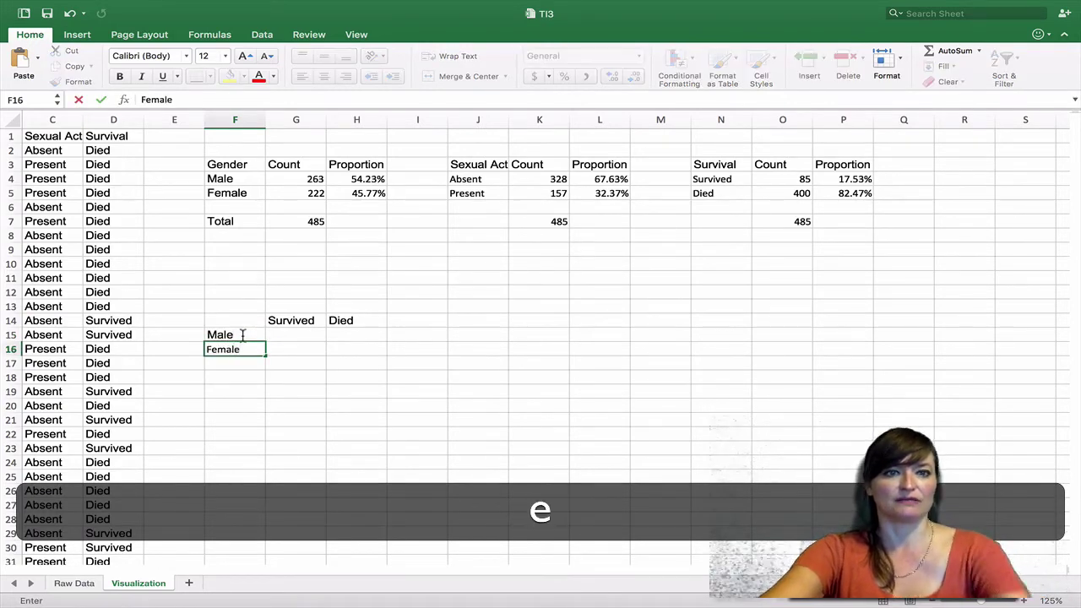
key(Return)
click(294, 334)
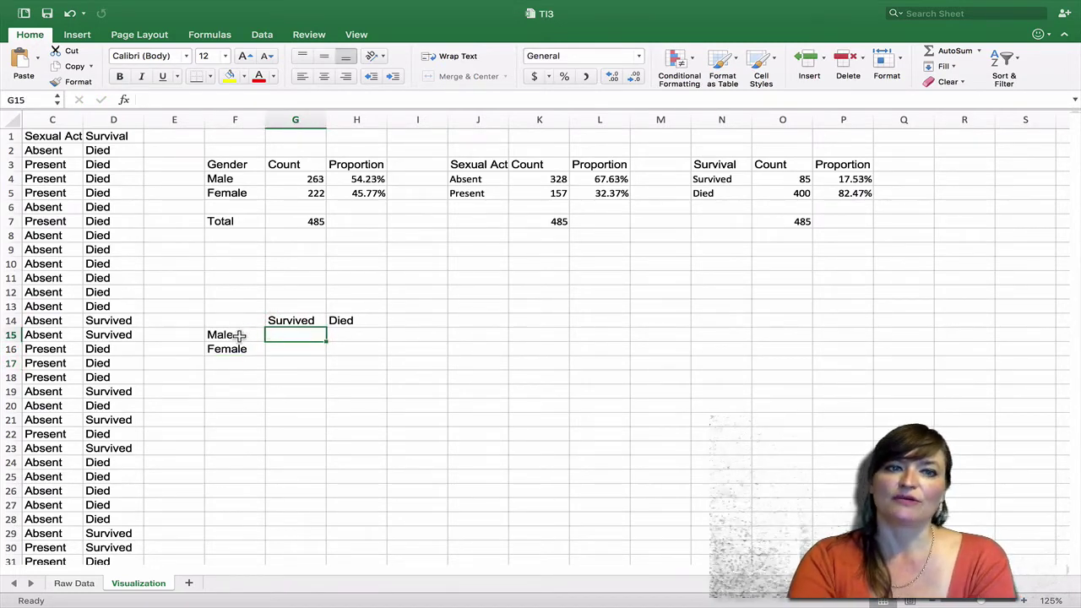
click(237, 335)
click(284, 322)
click(286, 332)
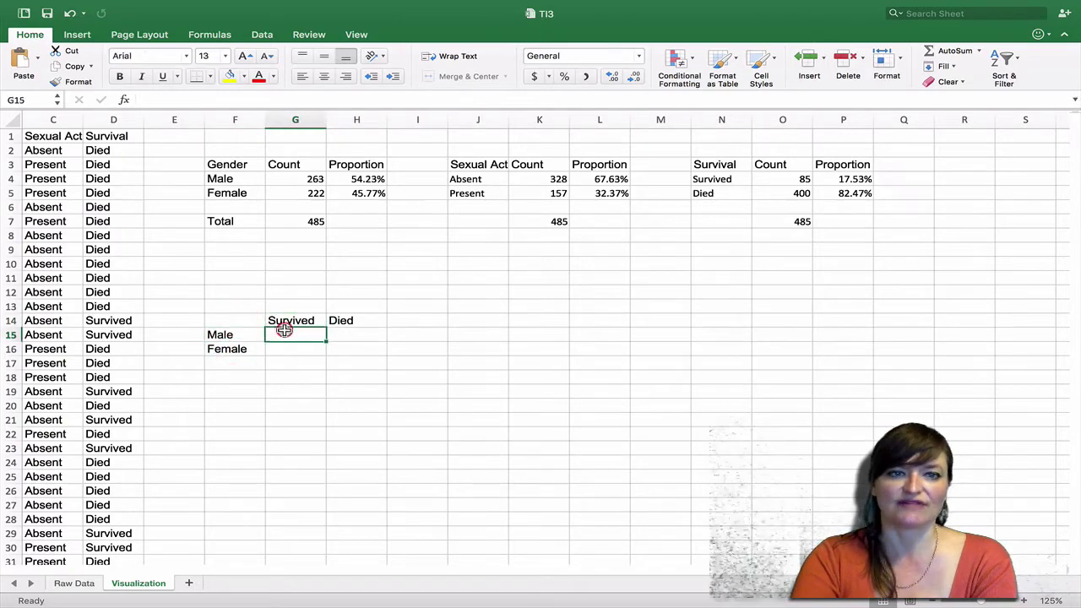
click(342, 349)
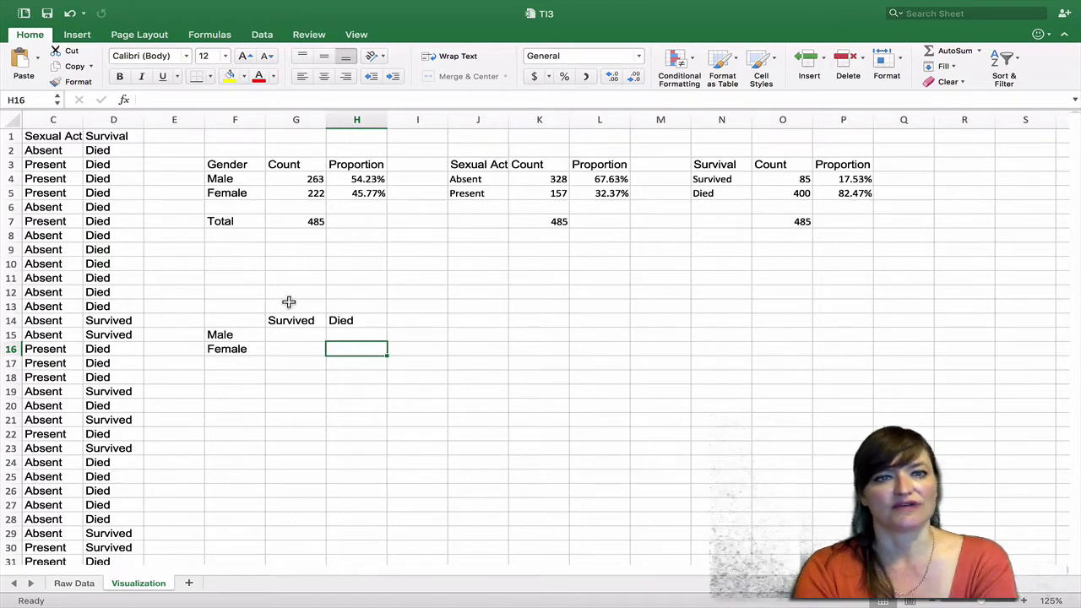
Title the table "Frequency of Survival by Gender" in cell F13.
click(254, 310)
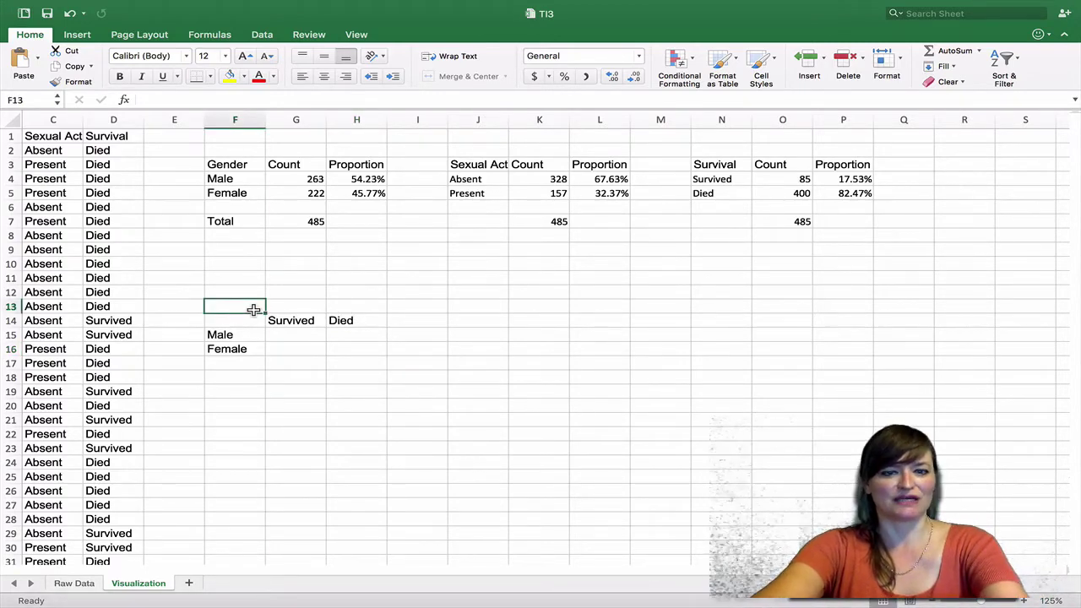
text(Frequenc)
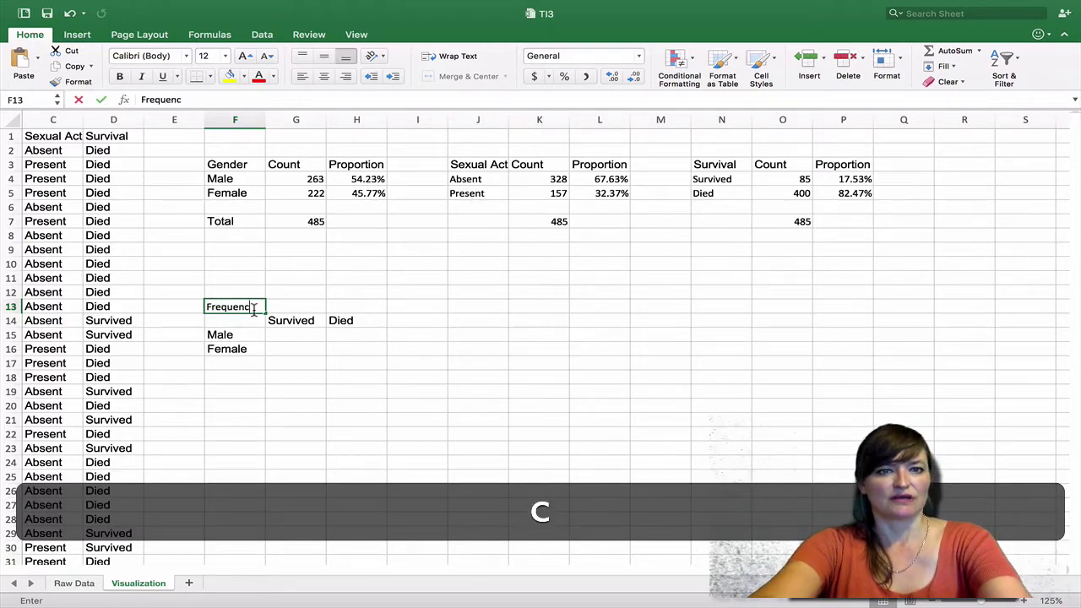
text(y )
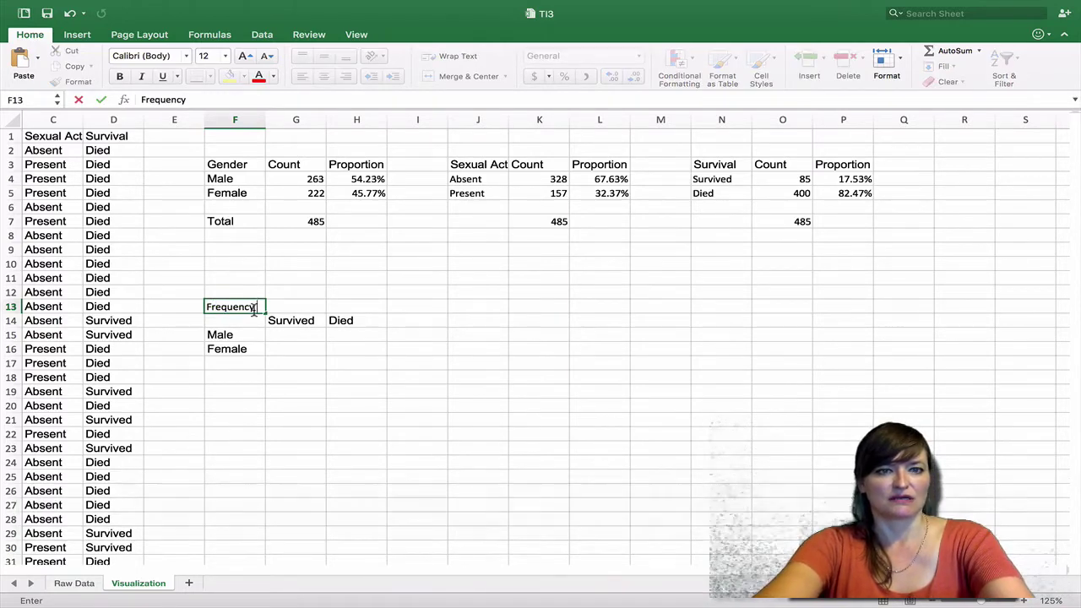
text(of Sur)
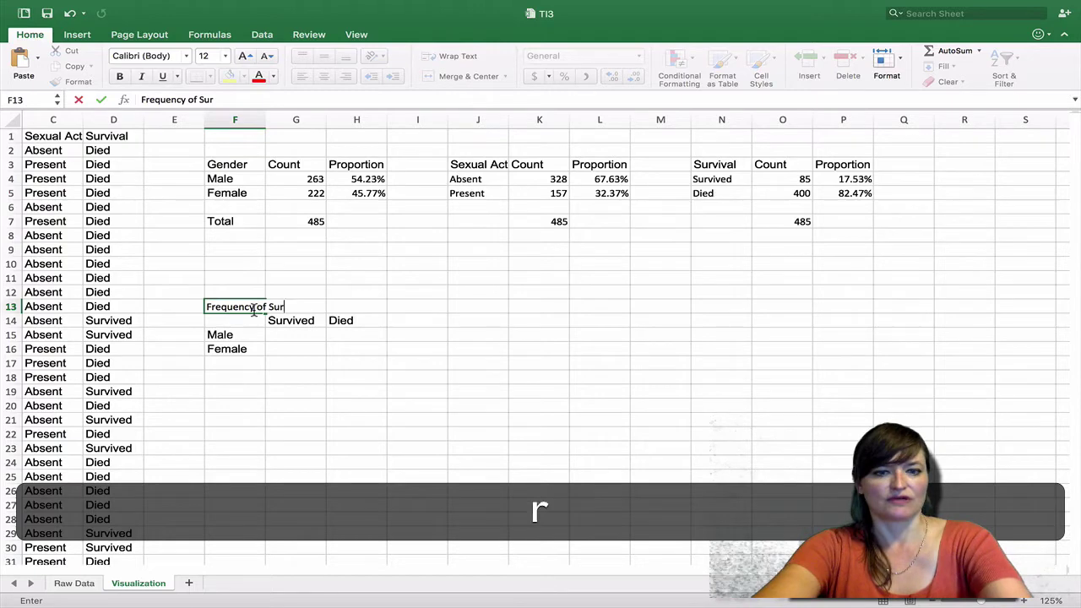
text(vival by Gender)
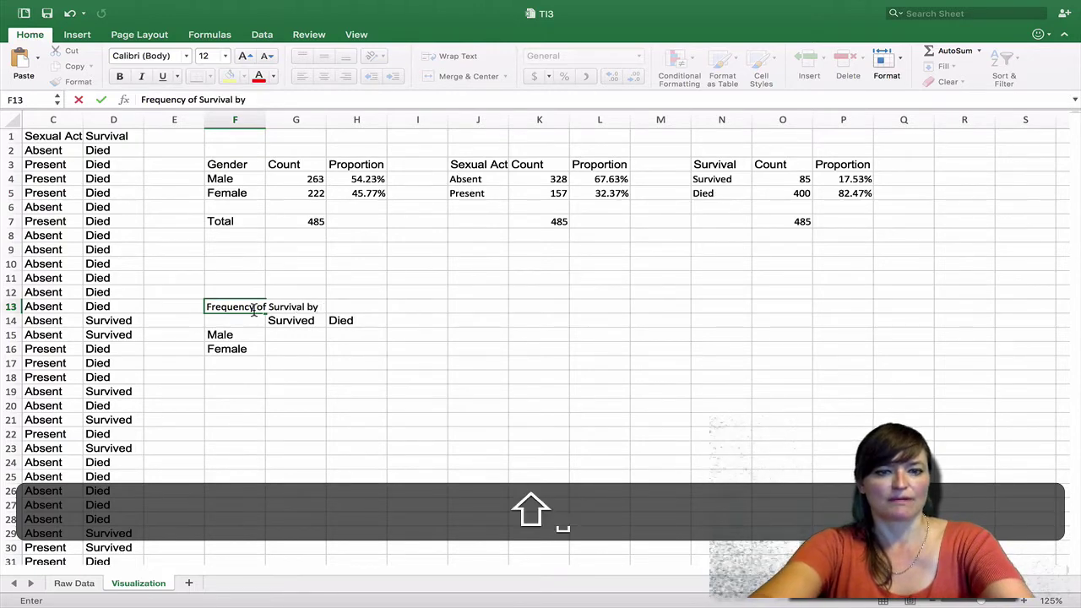
click(291, 336)
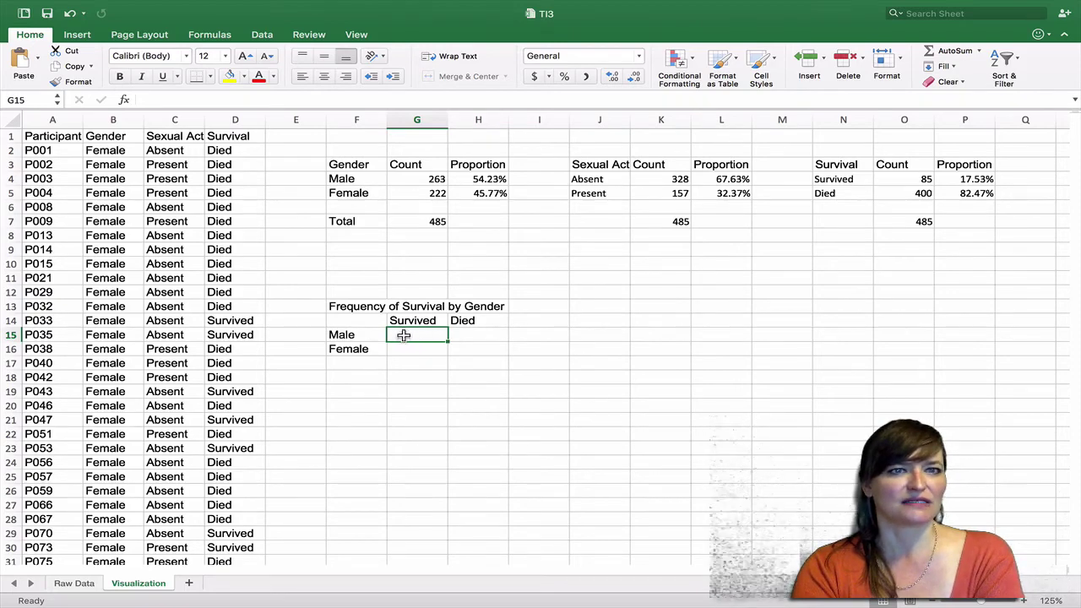
click(116, 123)
click(234, 120)
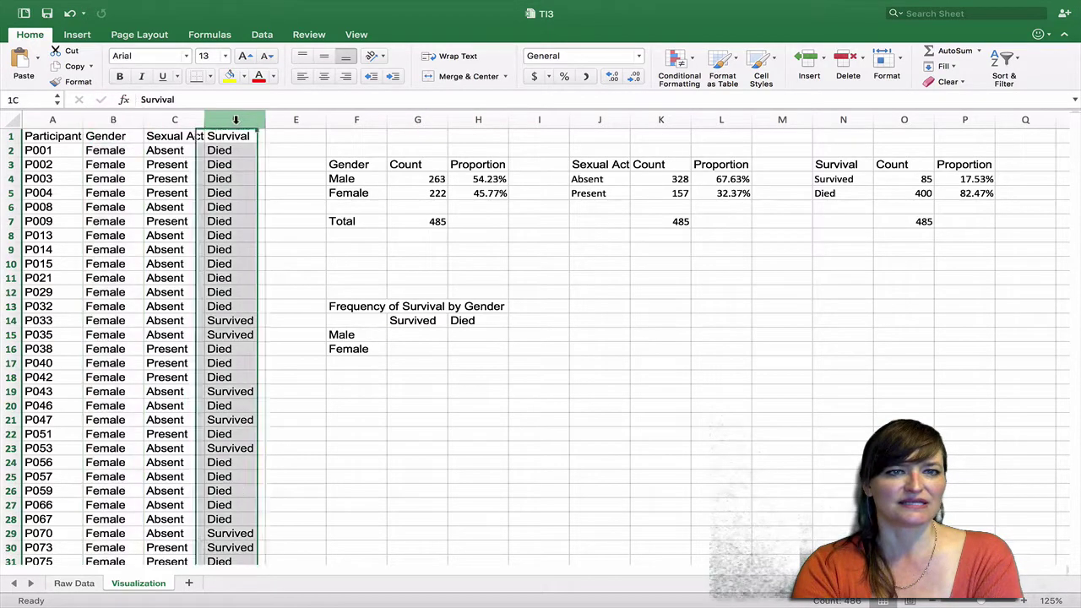
click(409, 334)
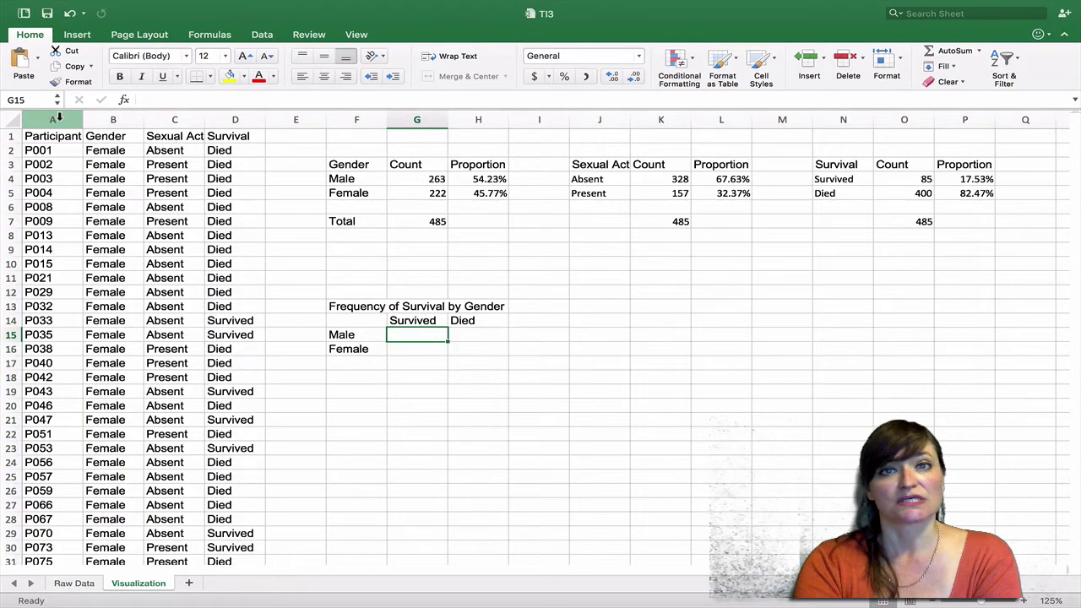
Sort the data in columns A to D, treating the first row as headers, by Gender and then by Survival, both A to Z.
drag(57, 121, 212, 123)
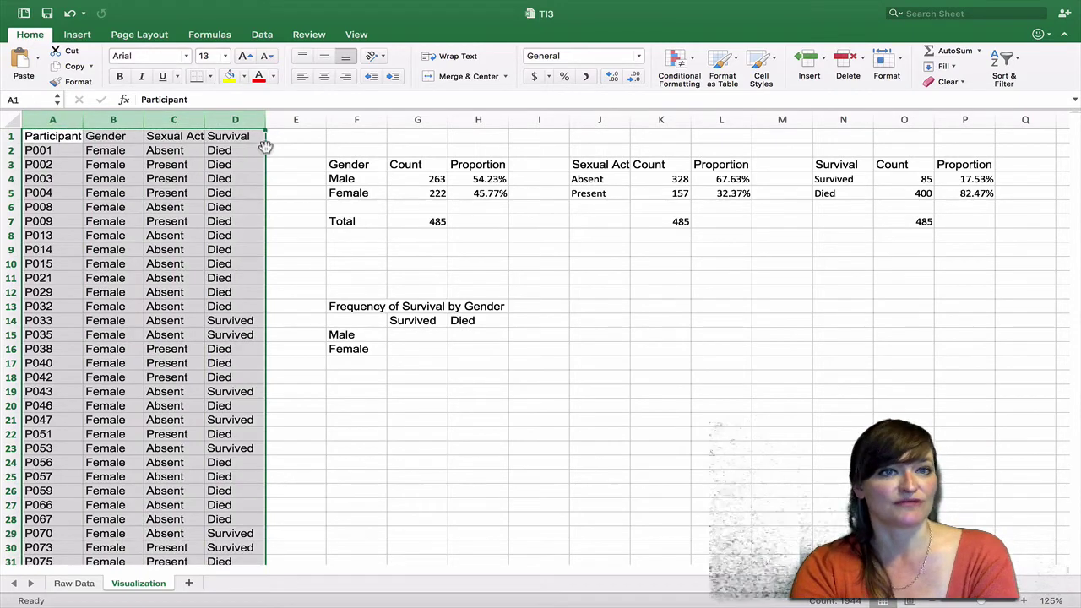
mouse_move(239, 7)
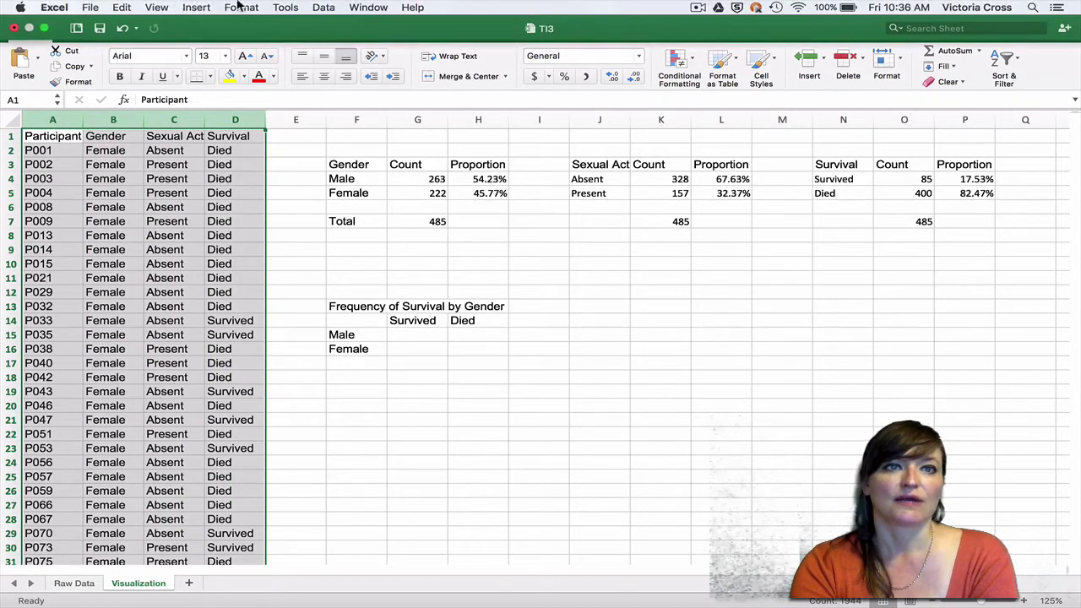
click(320, 6)
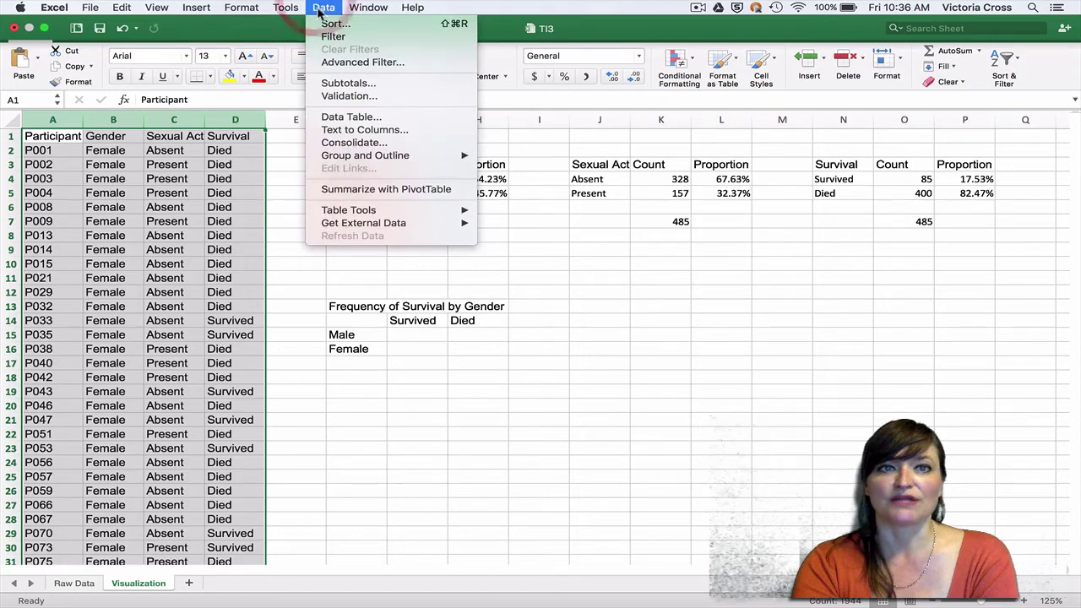
click(324, 23)
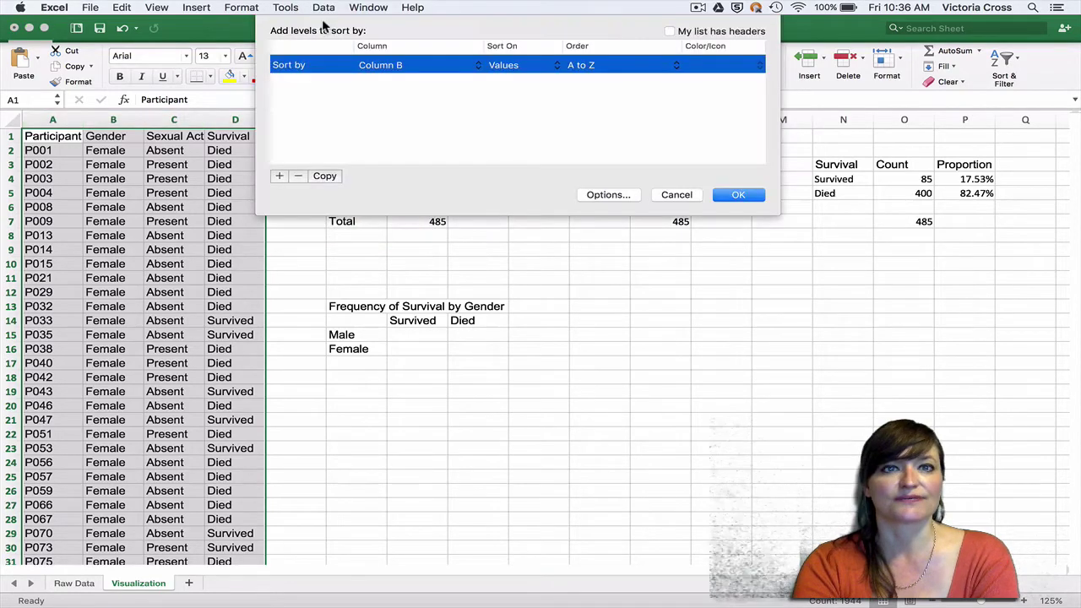
click(668, 32)
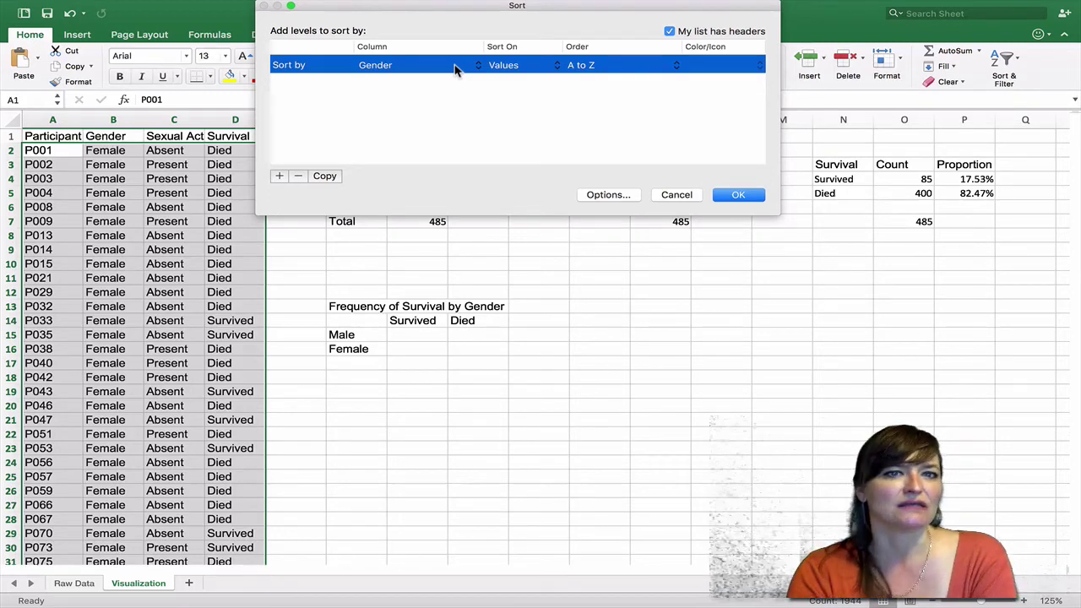
click(280, 175)
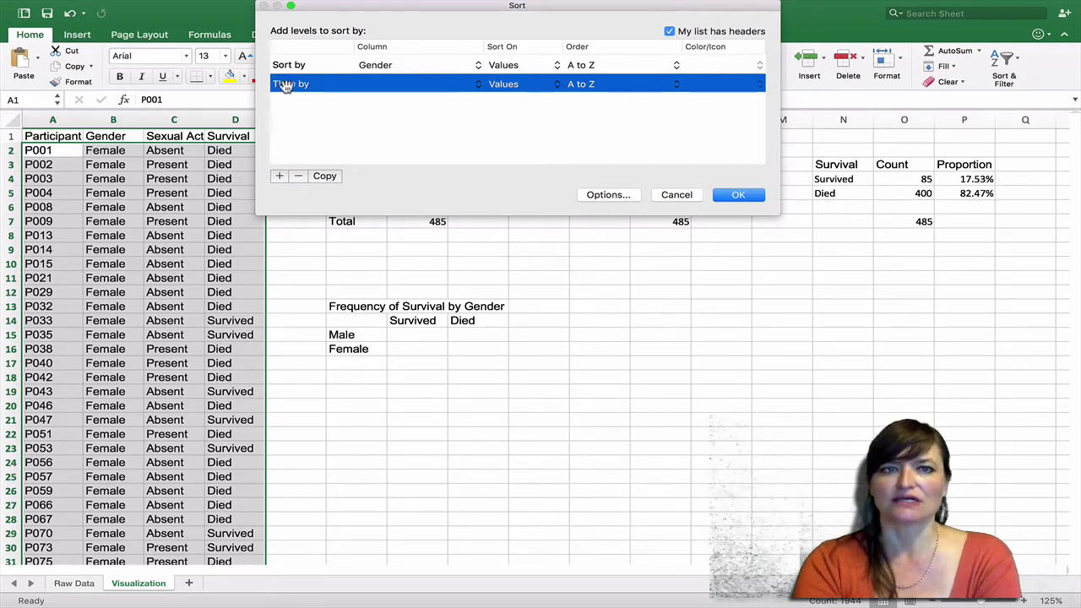
click(394, 86)
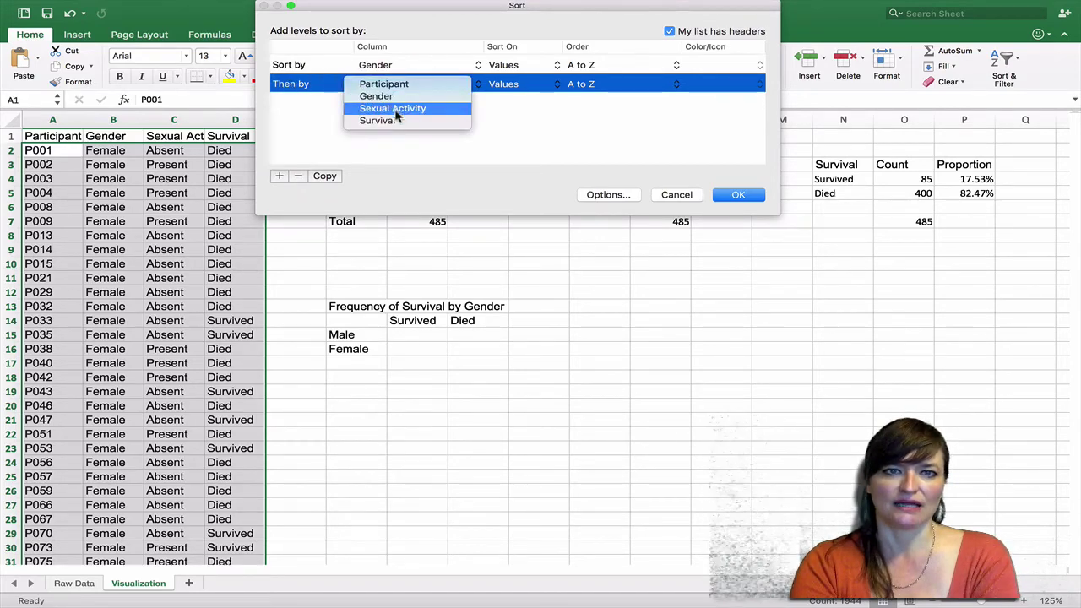
click(395, 120)
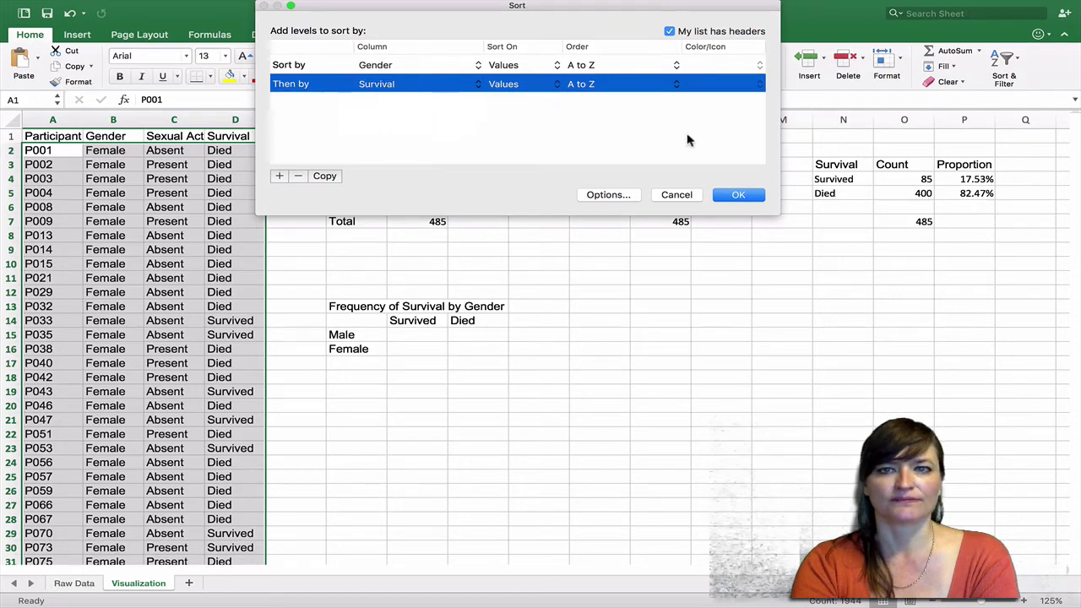
click(735, 194)
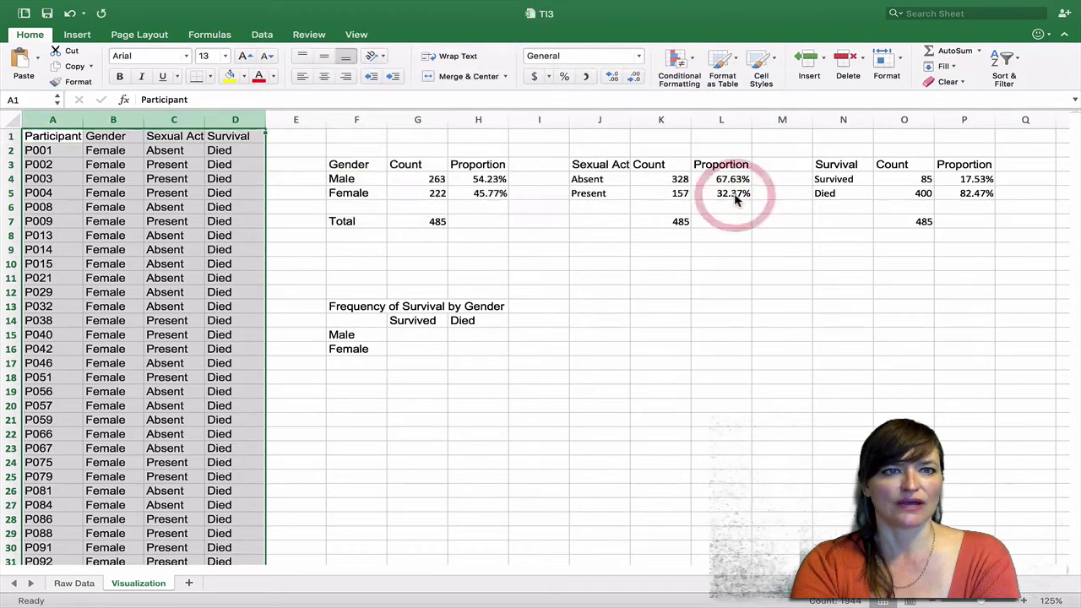
Examine the sorted records to see how the survival outcomes are grouped within each gender.
scroll(181, 176, down, 2)
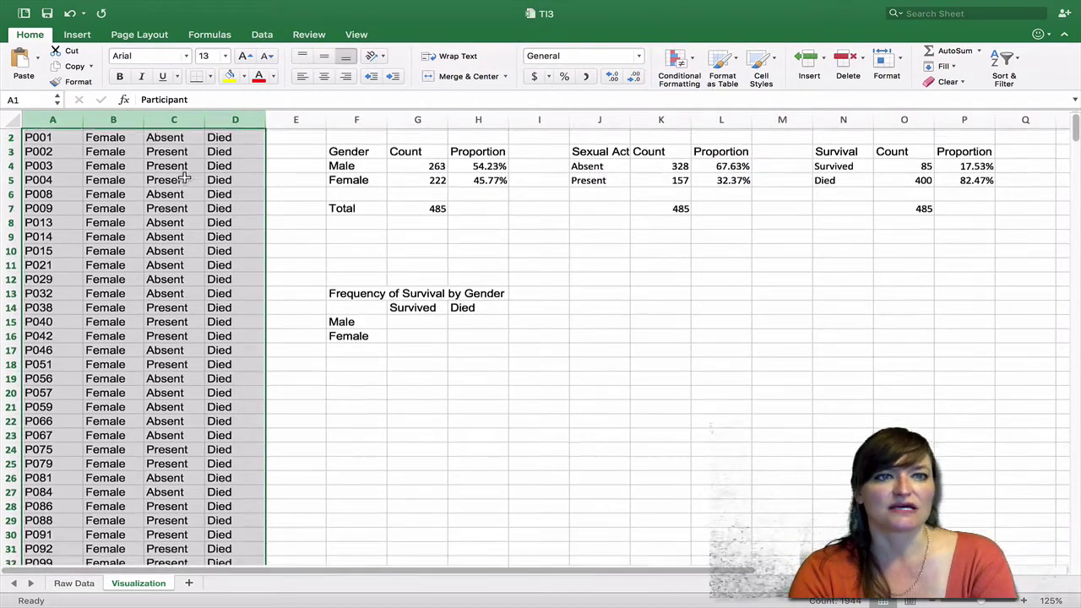
scroll(182, 175, down, 3)
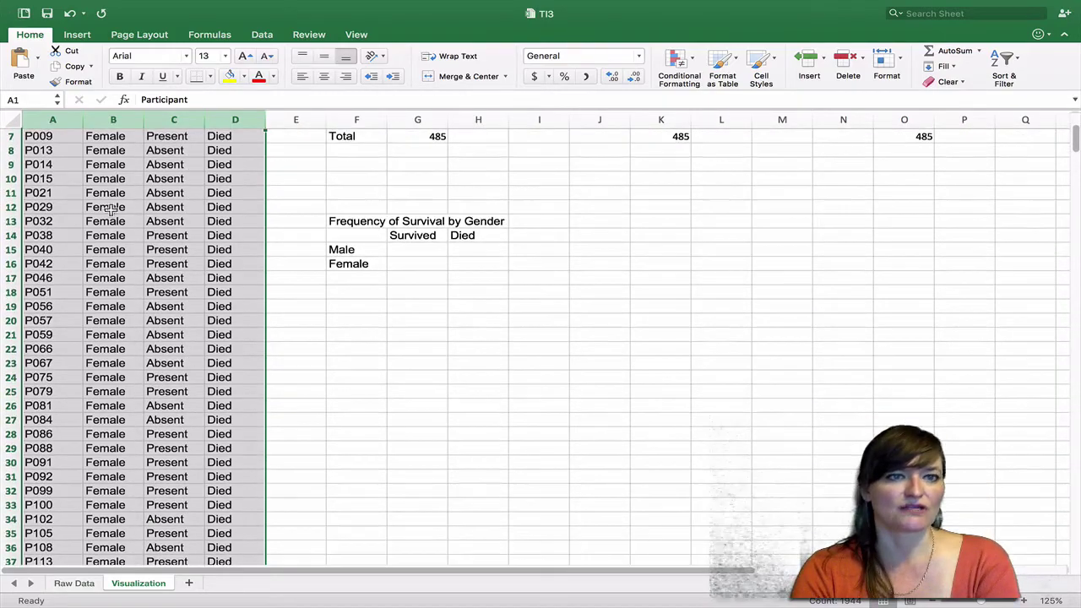
scroll(84, 304, down, 7)
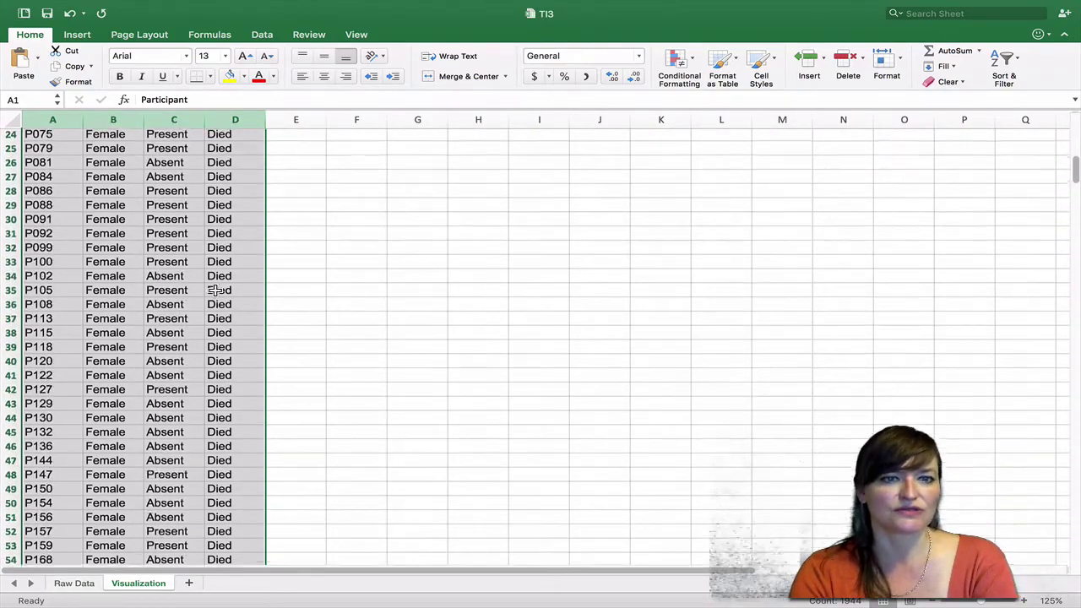
scroll(234, 317, down, 20)
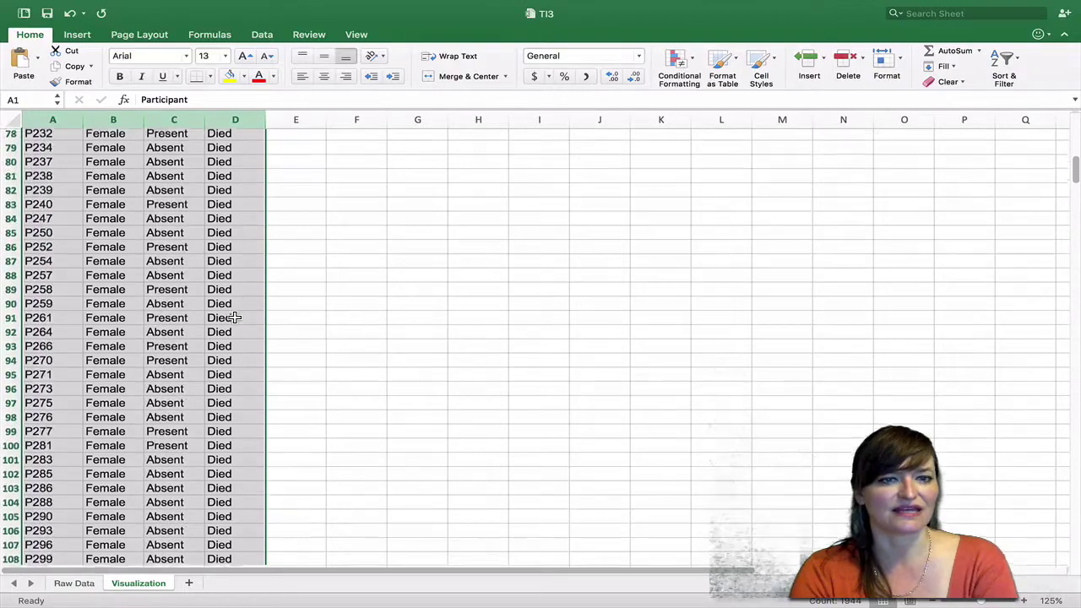
scroll(234, 318, down, 15)
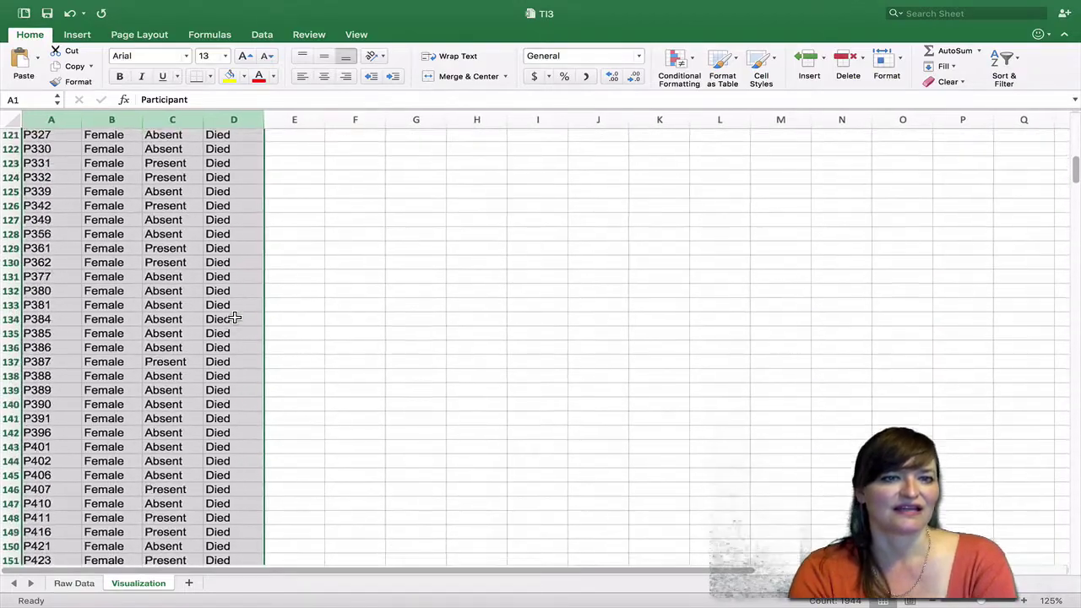
scroll(234, 317, down, 8)
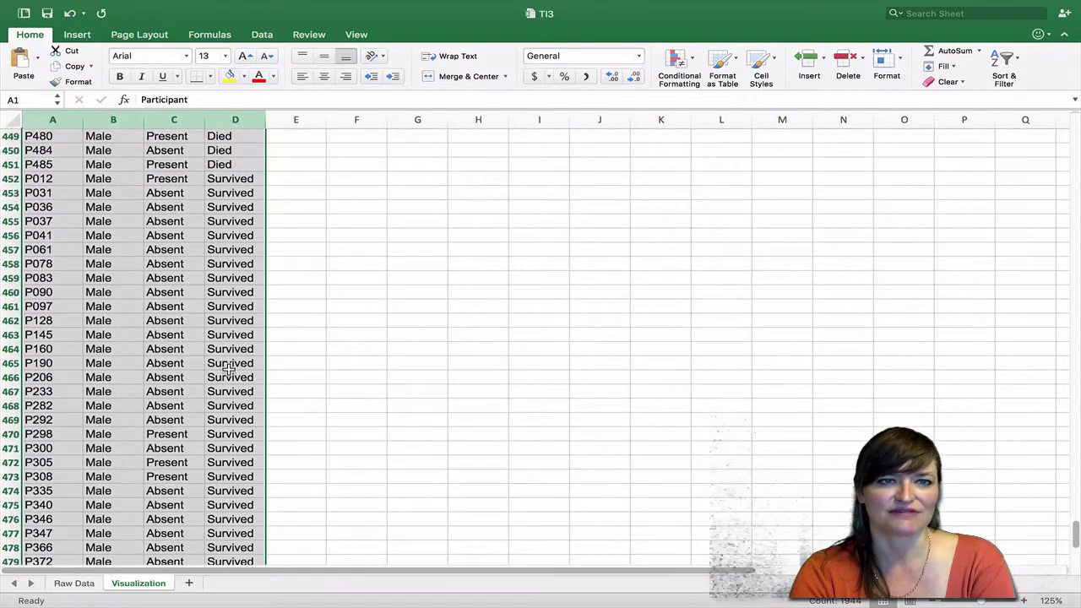
click(404, 338)
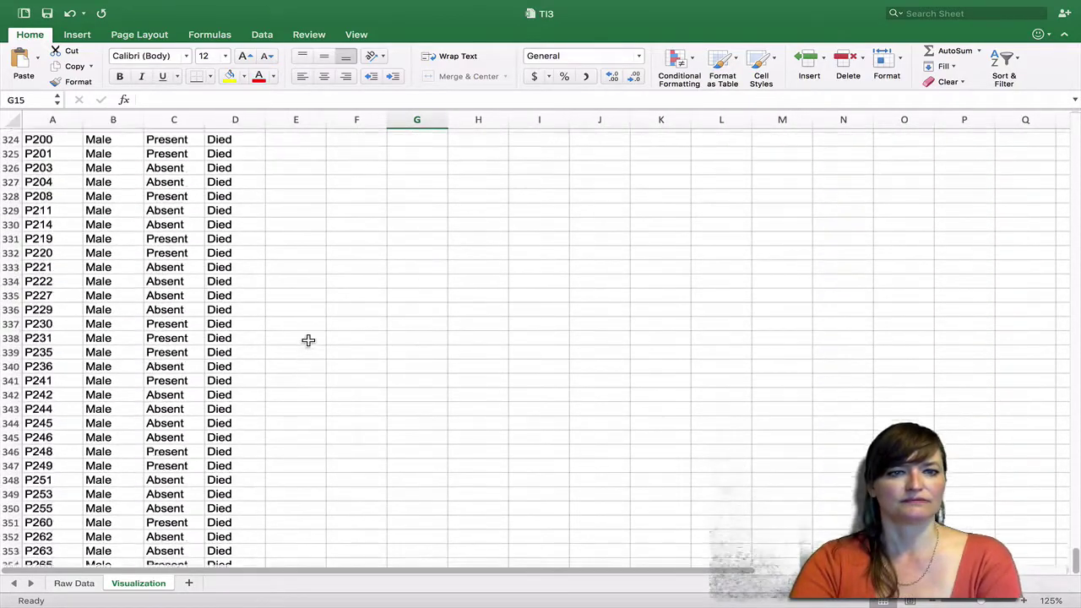
Count the male participants who survived by selecting their Survival entries in D452:D486.
scroll(308, 341, down, 20)
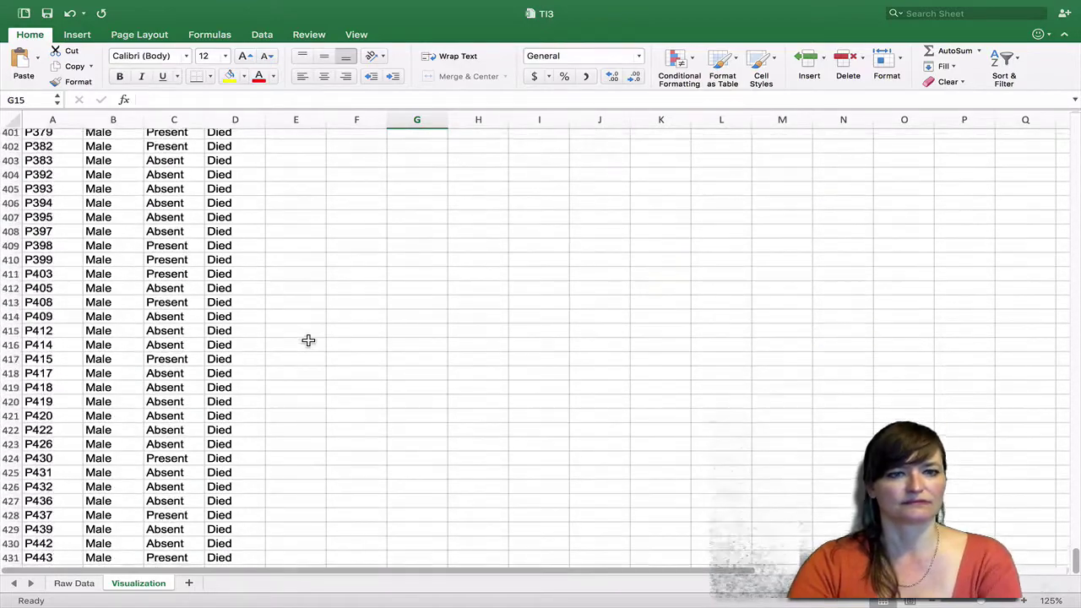
scroll(308, 340, down, 1)
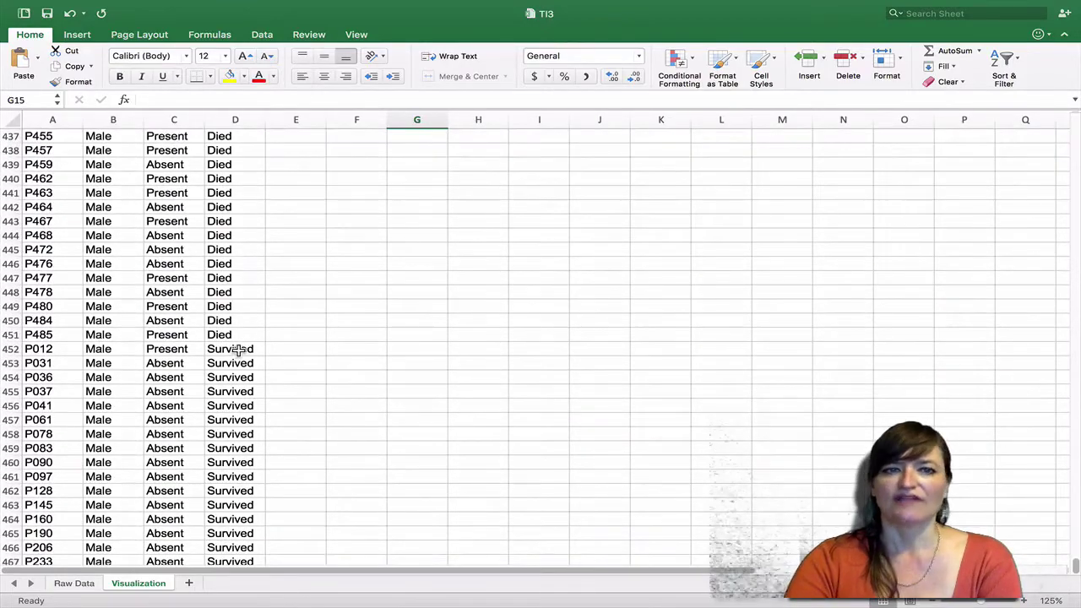
drag(239, 349, 228, 492)
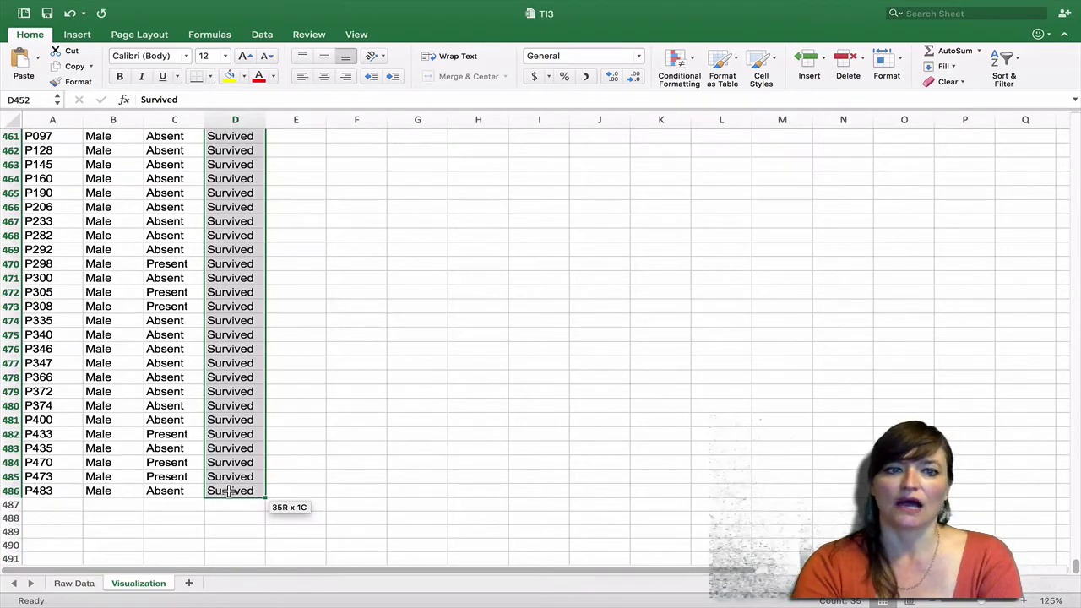
drag(229, 493, 245, 490)
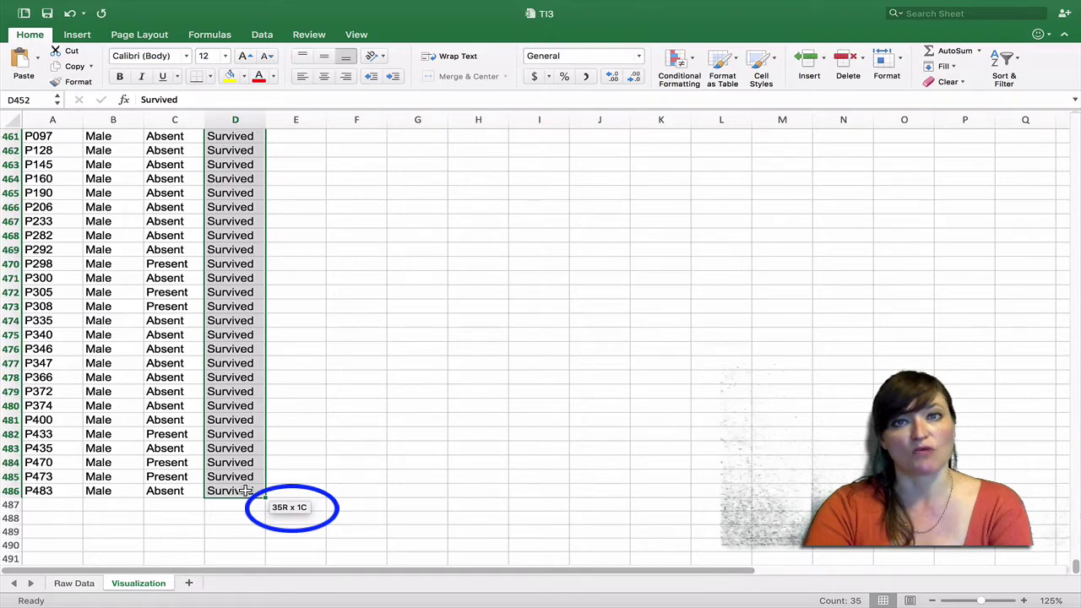
drag(245, 491, 245, 490)
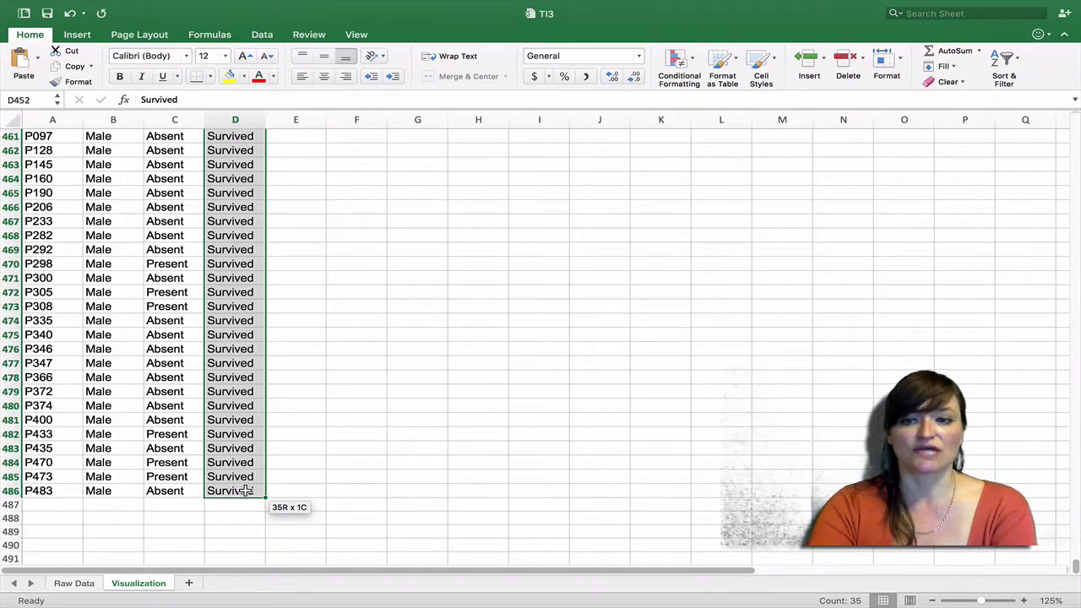
drag(245, 490, 244, 490)
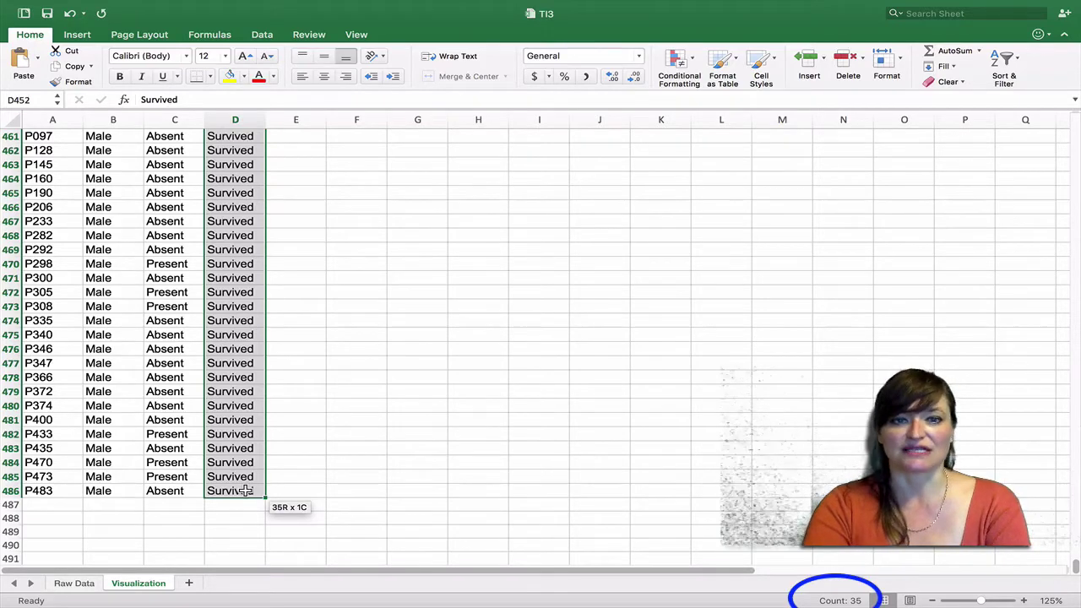
drag(245, 491, 243, 489)
Enter 35 as the Male Survived frequency in cell G15.
scroll(345, 460, up, 20)
scroll(344, 460, up, 20)
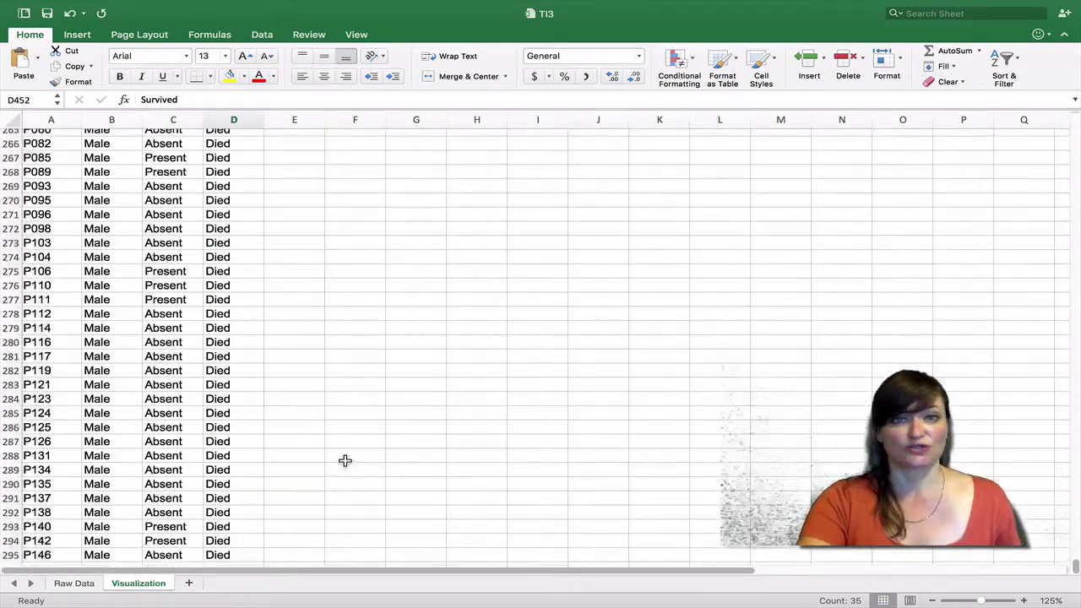
scroll(344, 460, up, 12)
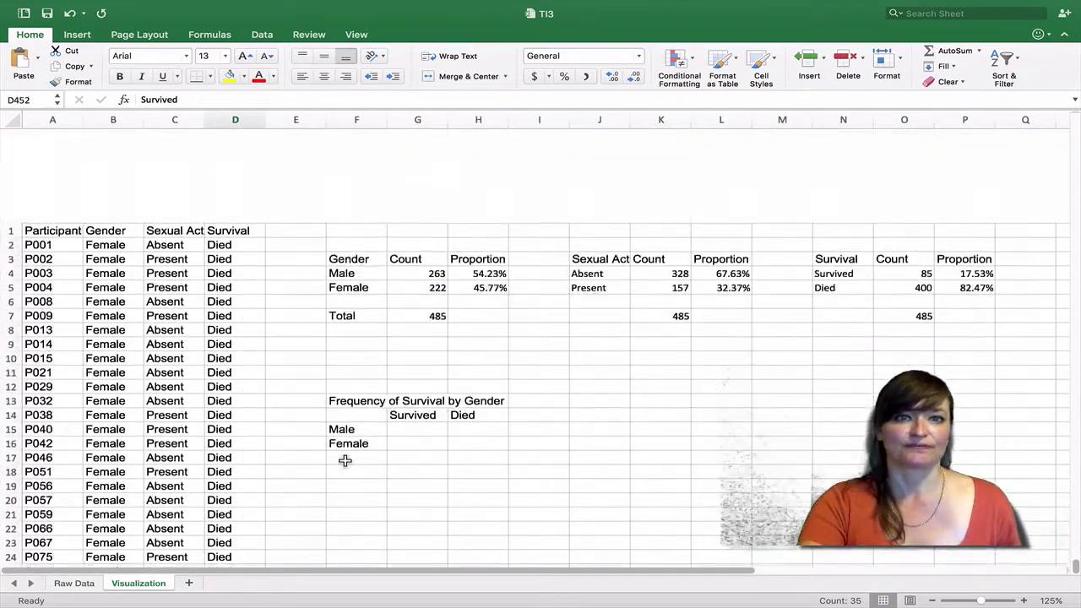
click(408, 335)
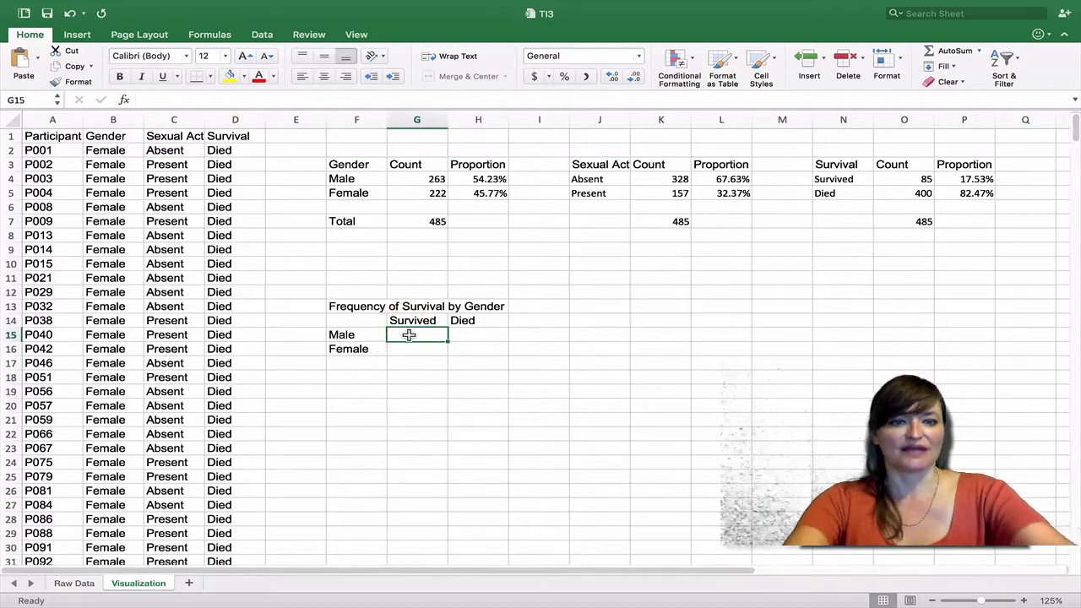
text(35)
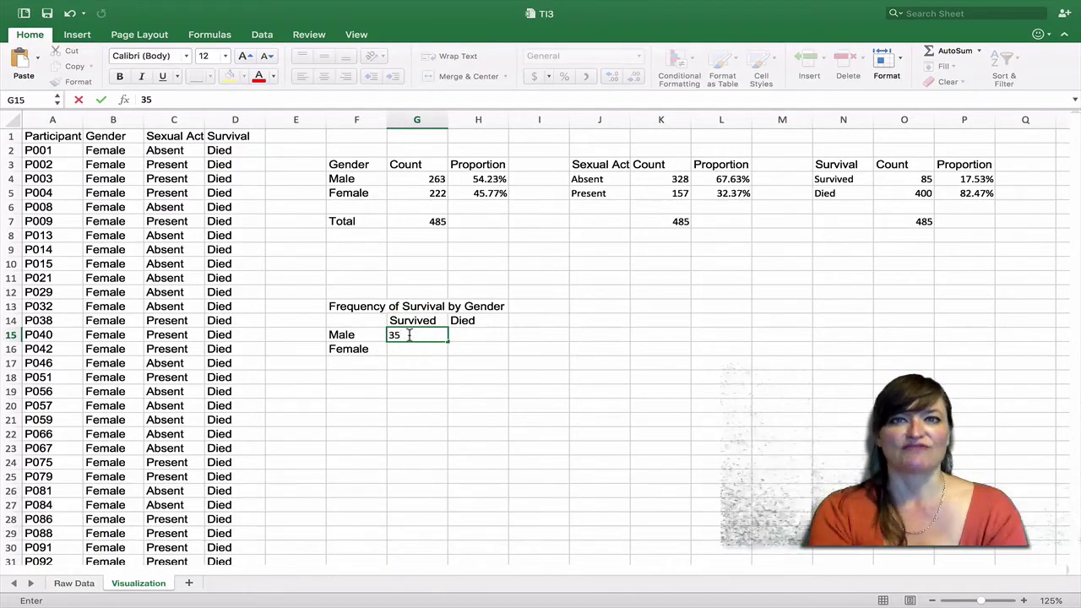
key(Tab)
Find the count functions in the Formula Builder and insert COUNTA in H15, the Male Died cell.
scroll(347, 366, down, 4)
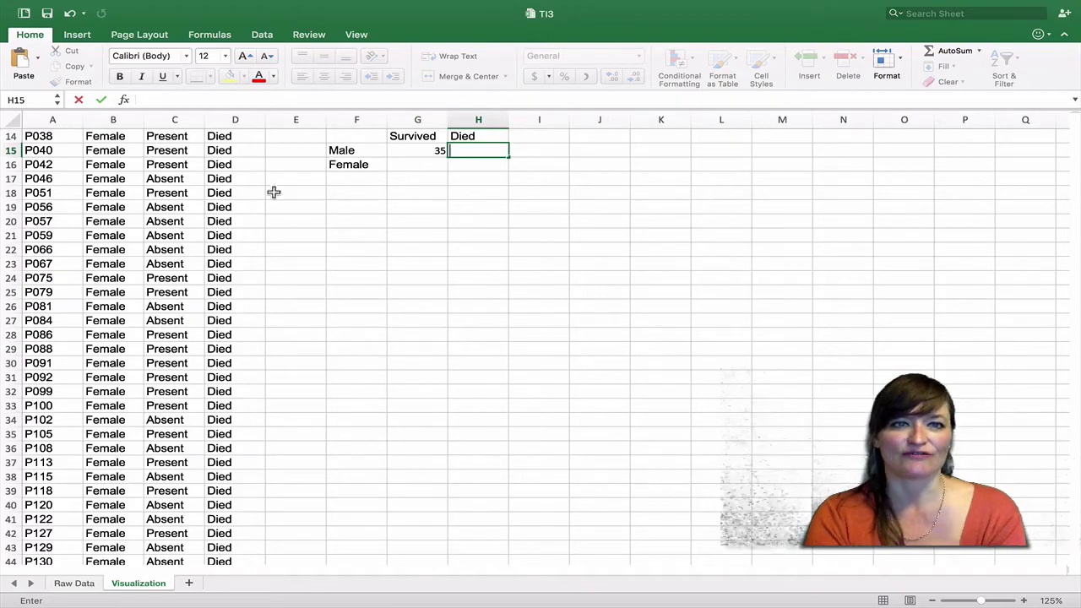
click(254, 472)
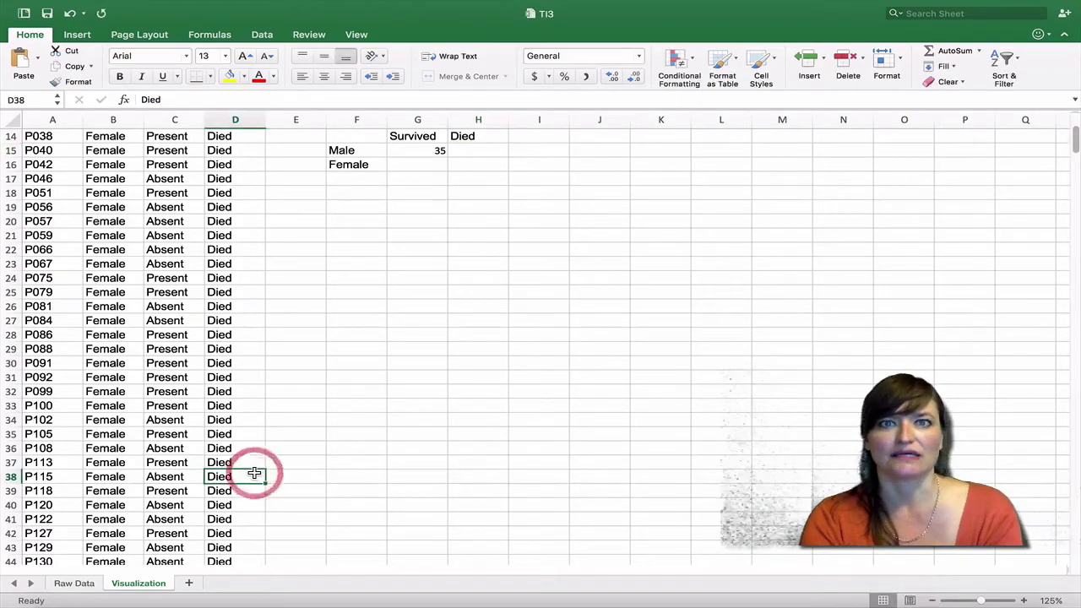
click(487, 147)
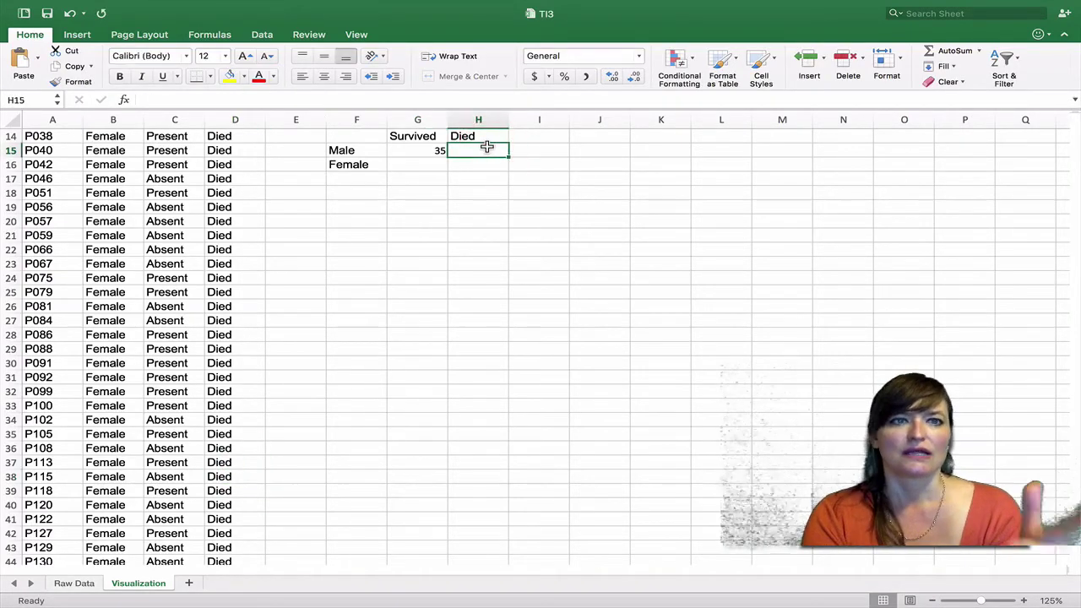
click(125, 102)
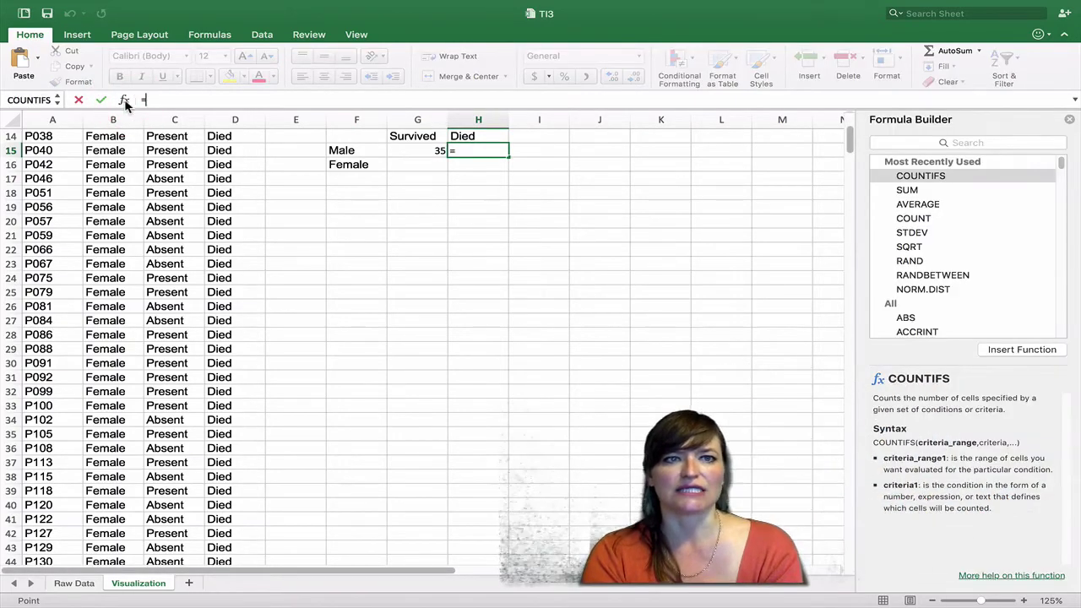
click(969, 141)
text(co)
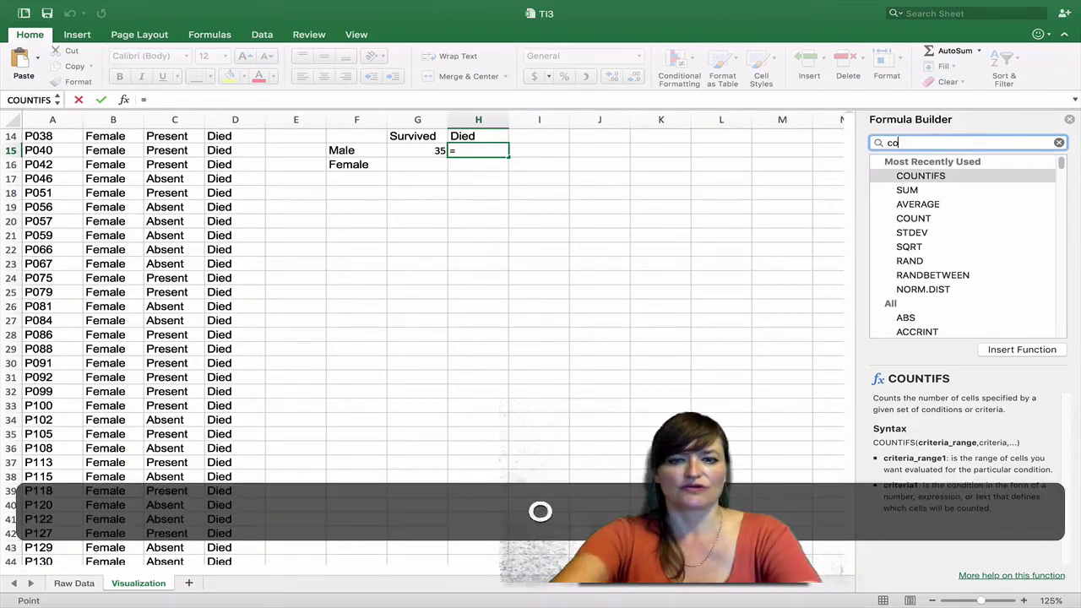
text(unt)
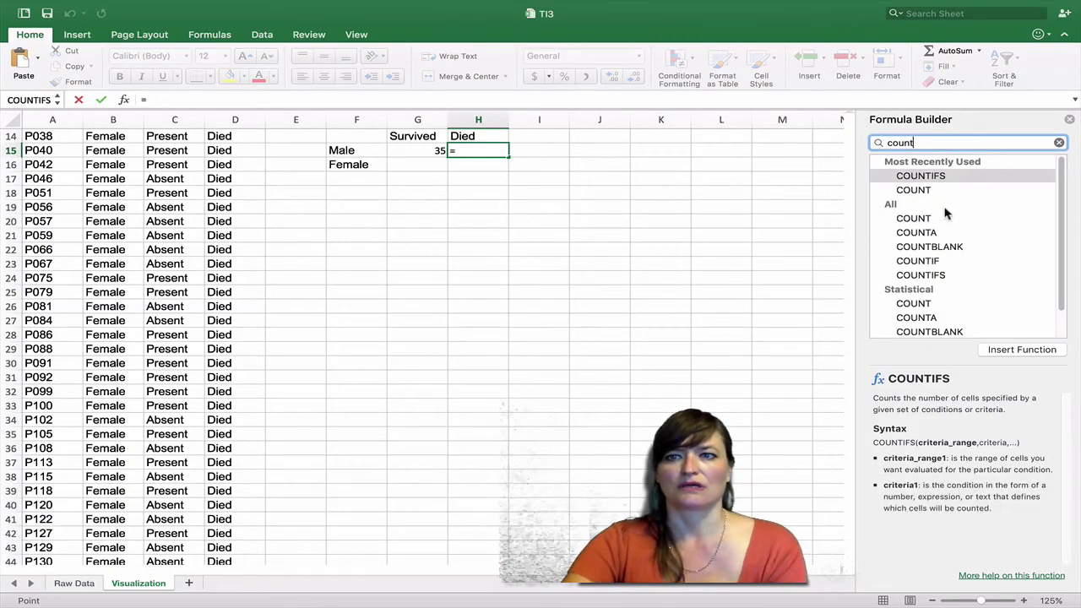
click(935, 234)
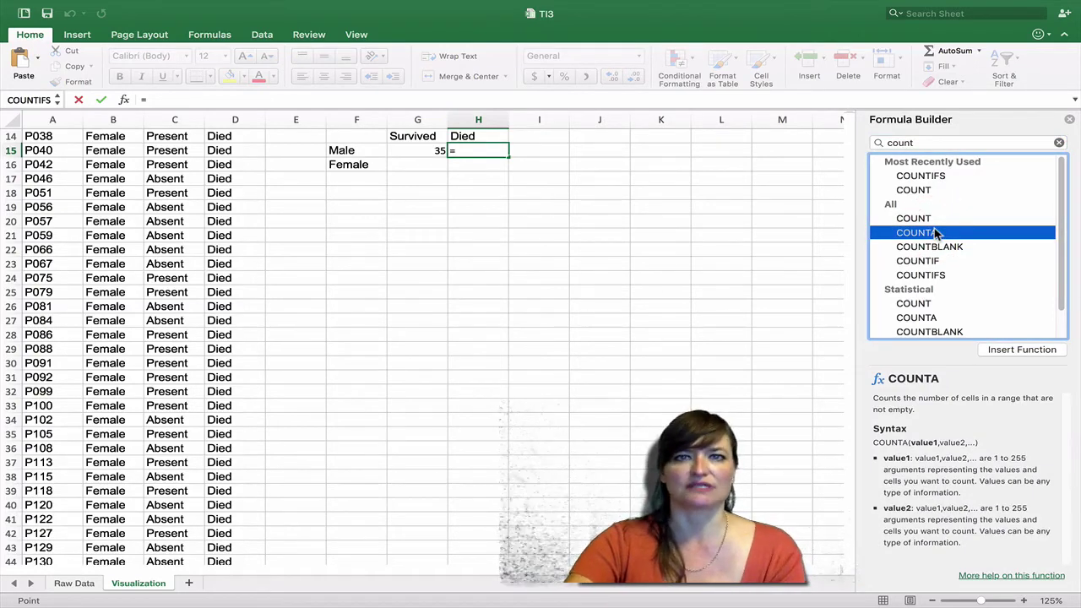
double_click(936, 233)
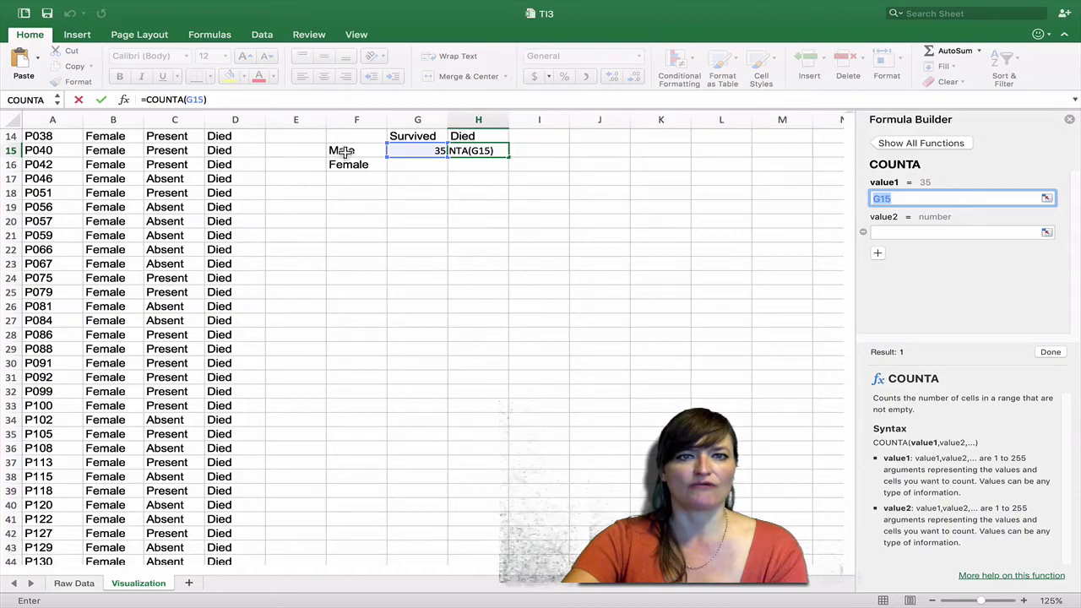
Set value1 of the COUNTA formula to D224:D451, the male Died records, and complete the formula.
scroll(315, 209, down, 20)
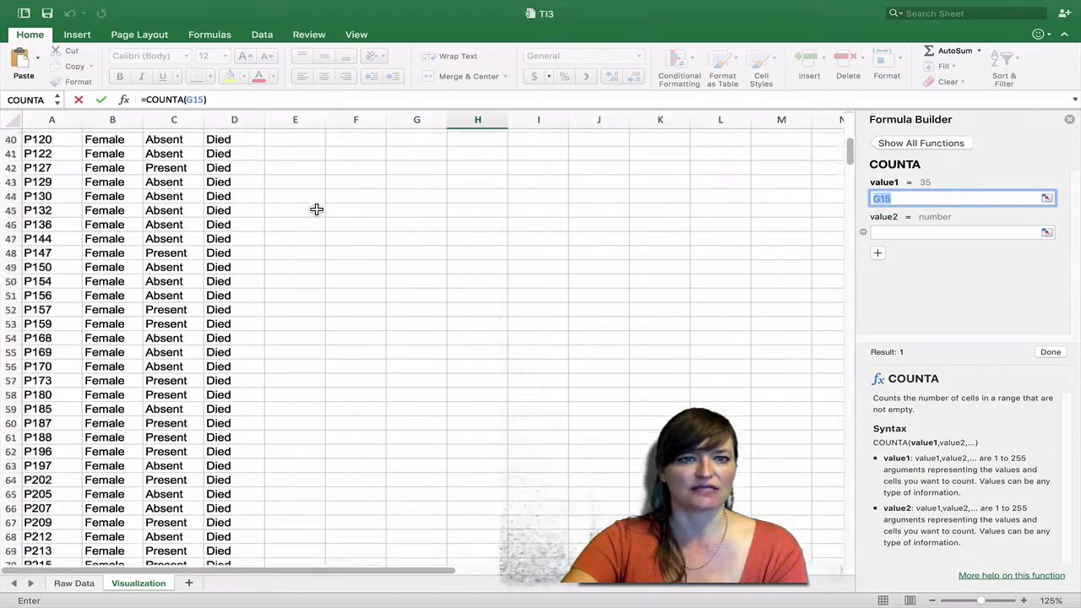
scroll(316, 209, down, 20)
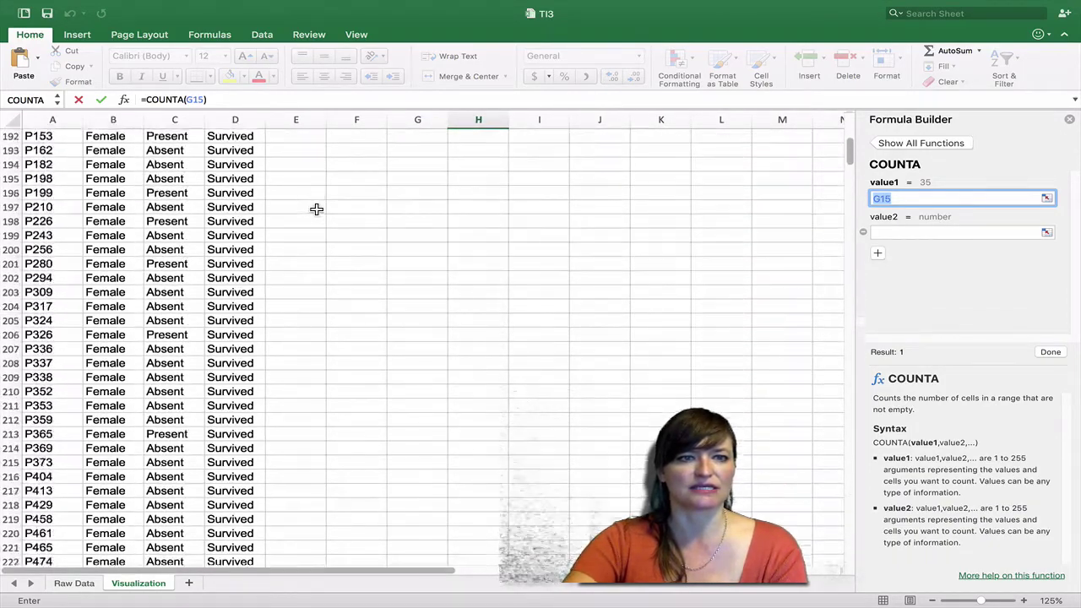
scroll(315, 210, up, 6)
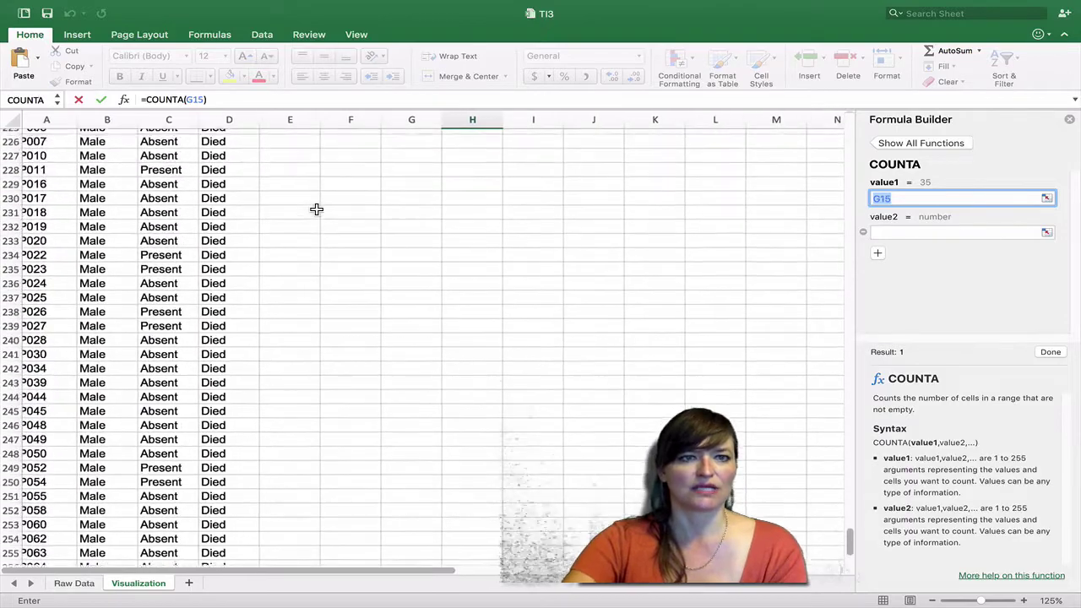
click(239, 236)
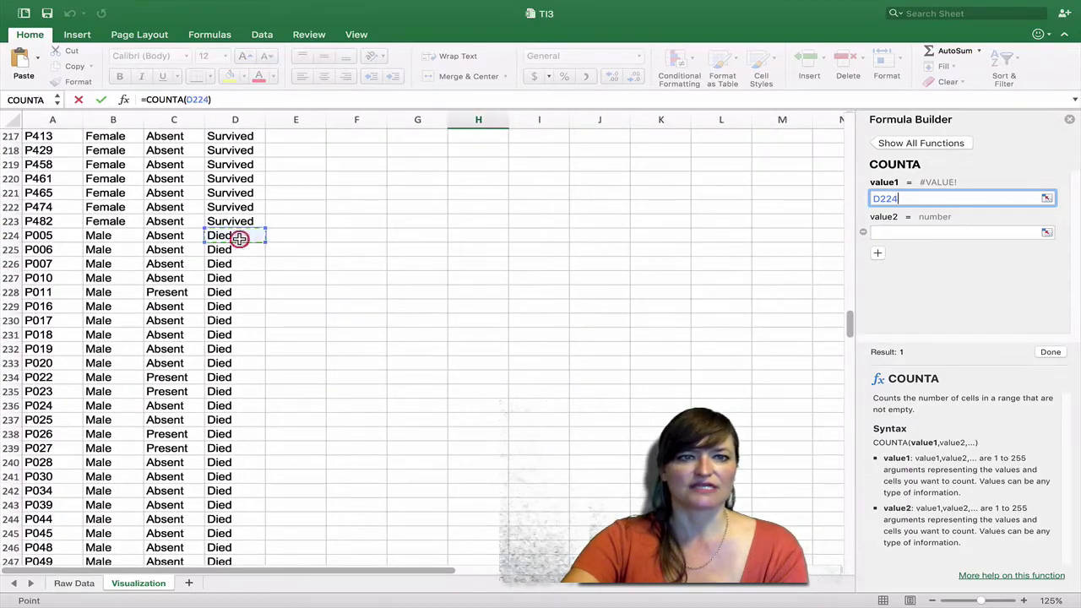
scroll(304, 256, down, 1)
scroll(304, 257, down, 20)
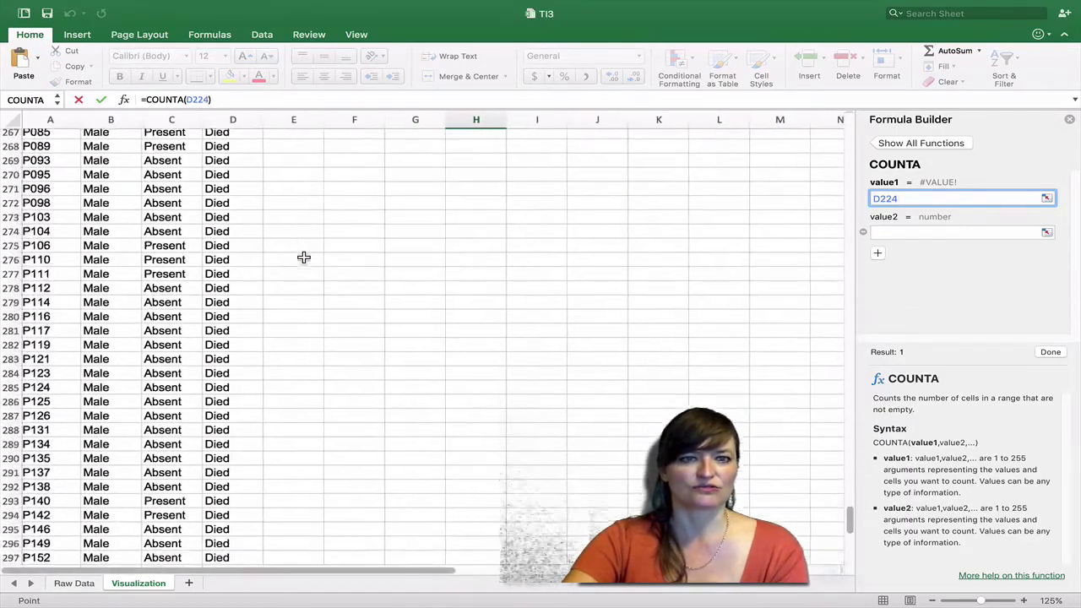
scroll(304, 256, down, 10)
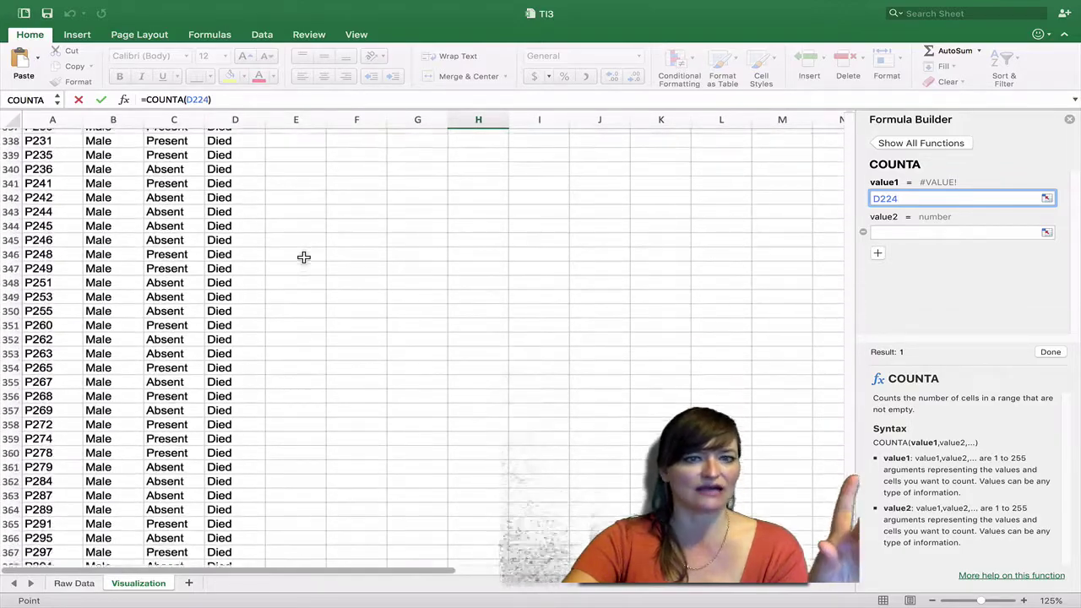
scroll(304, 256, down, 16)
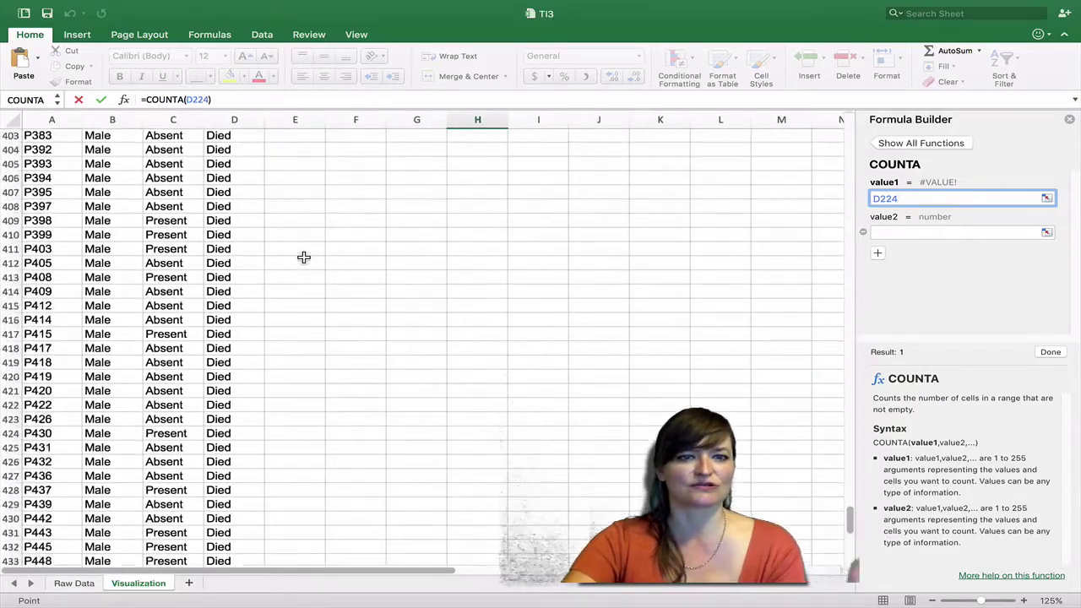
scroll(304, 257, down, 1)
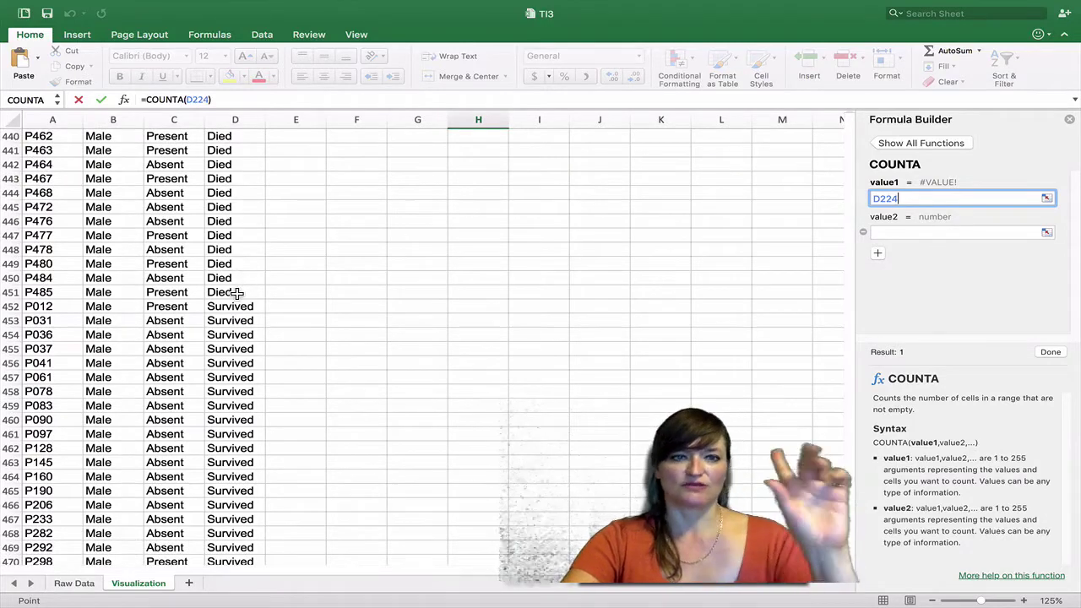
key(shift)
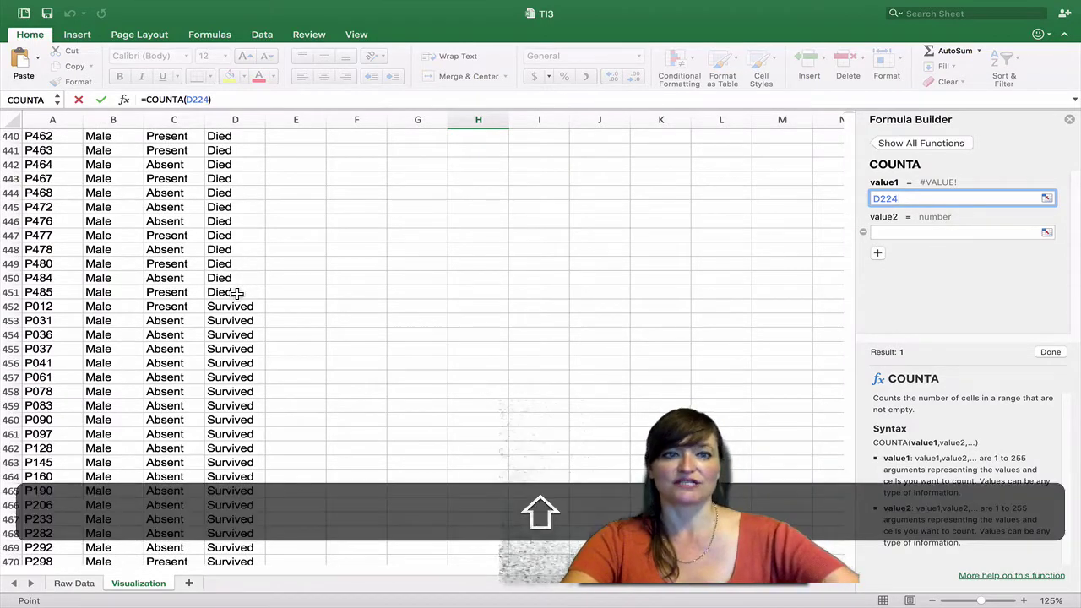
shift+click(237, 292)
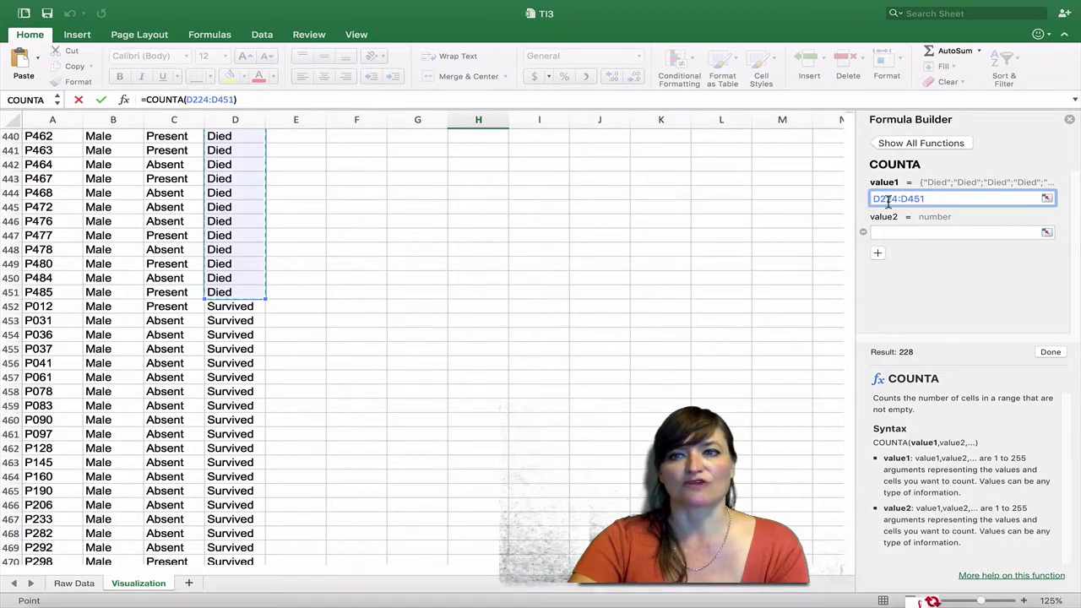
drag(874, 199, 927, 197)
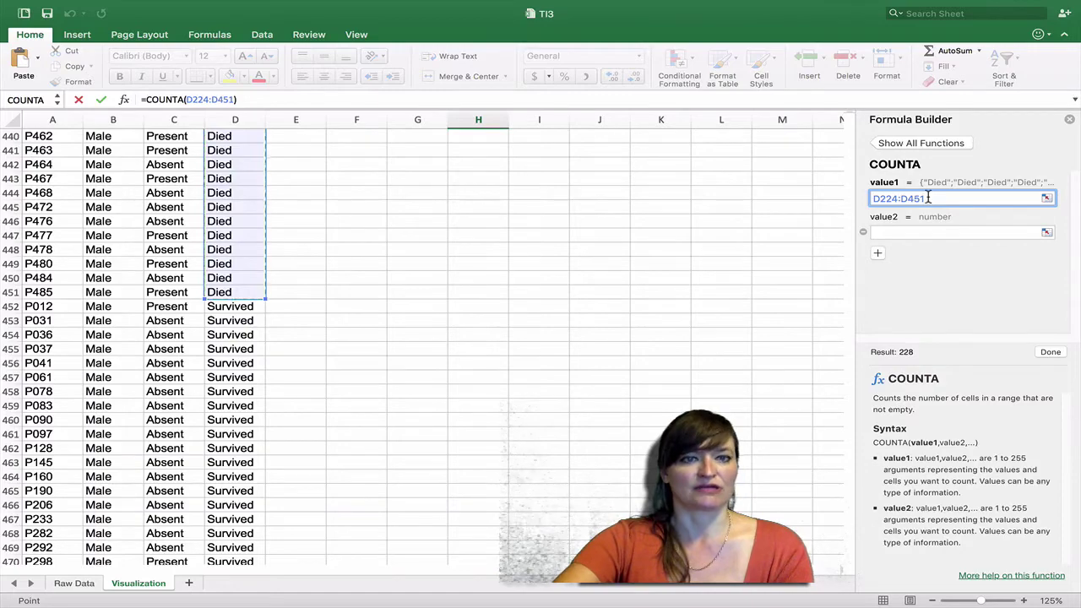
key(Return)
Insert the COUNTIFS function in G16, the Female Survived cell, using the Formula Builder.
scroll(639, 225, up, 3)
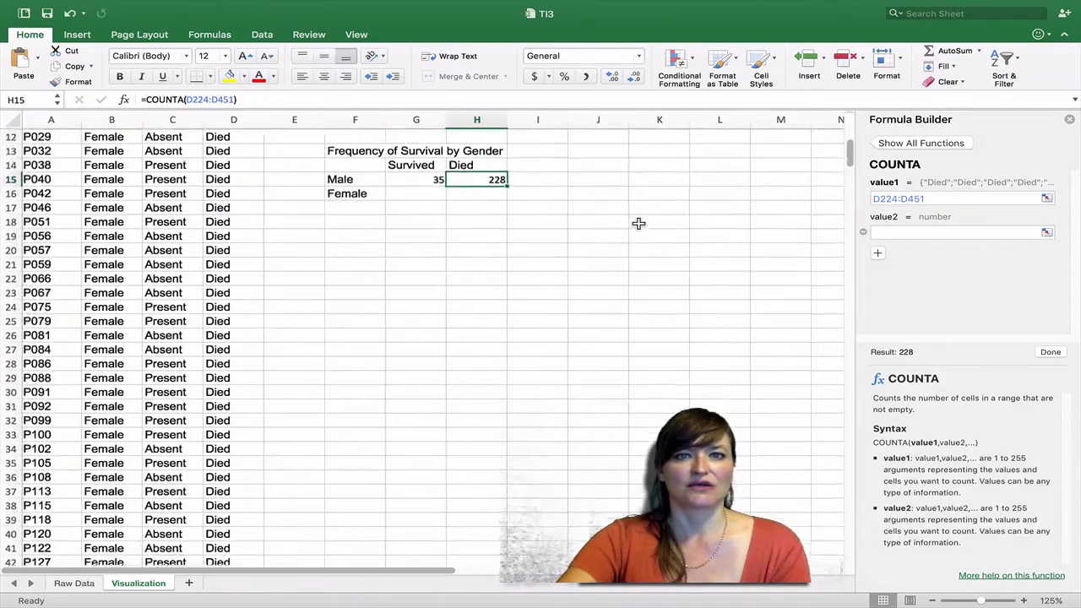
scroll(608, 221, up, 2)
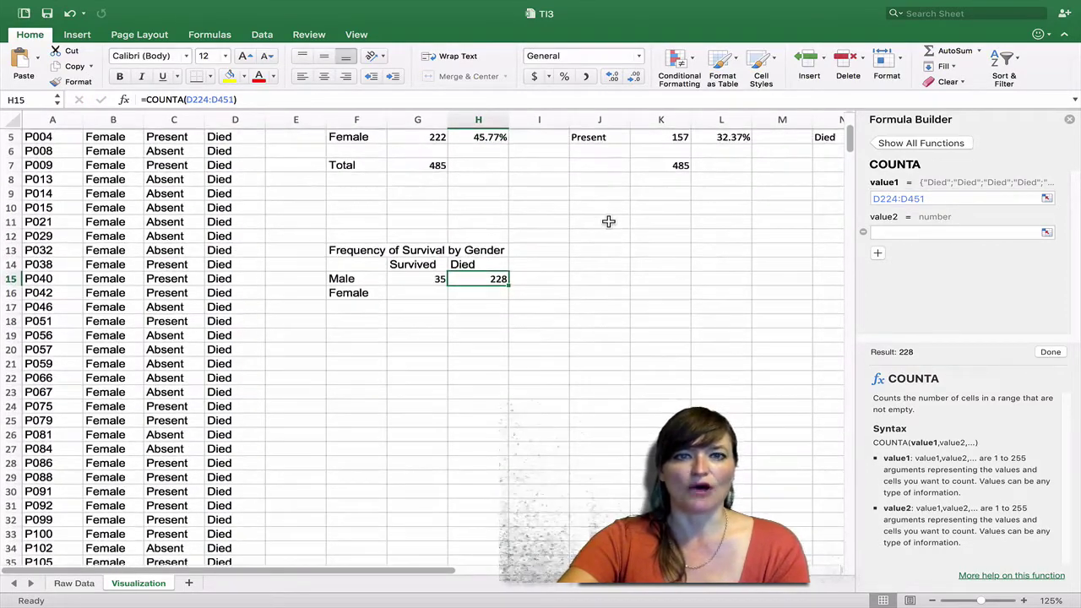
scroll(609, 221, up, 1)
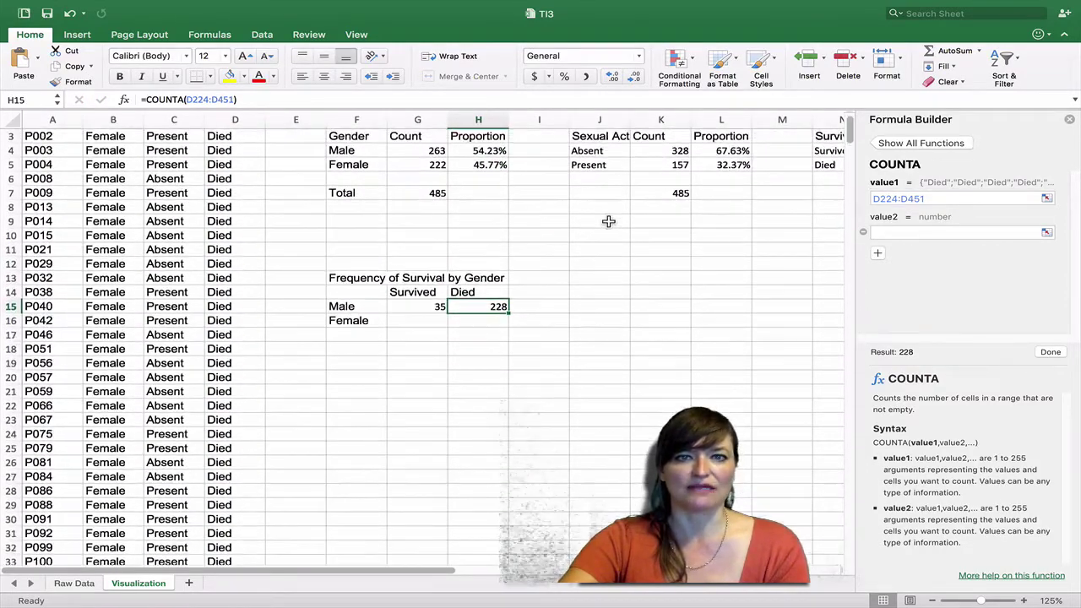
click(423, 319)
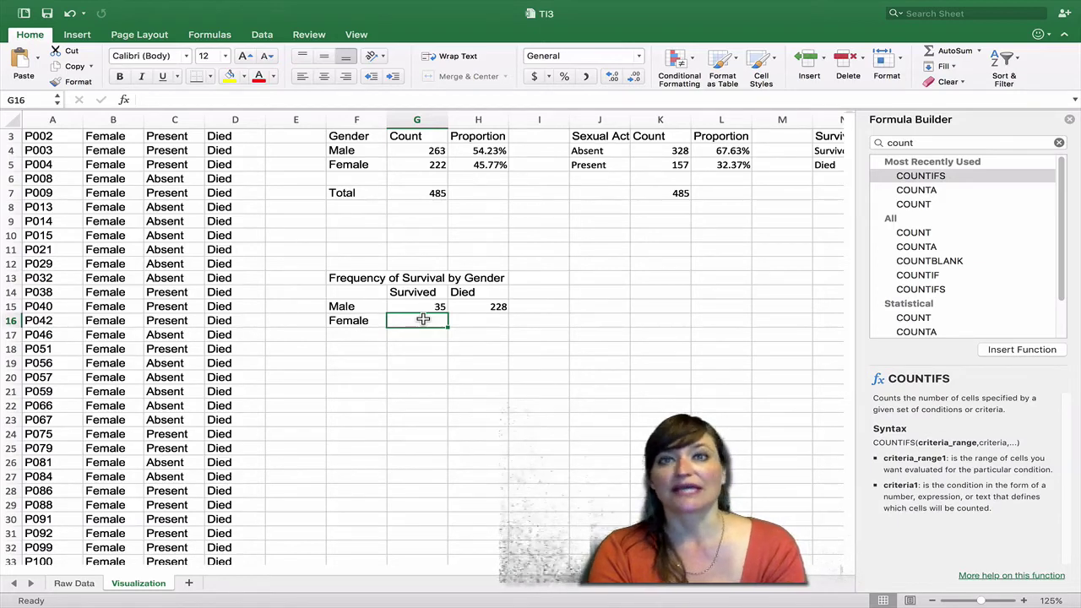
click(124, 100)
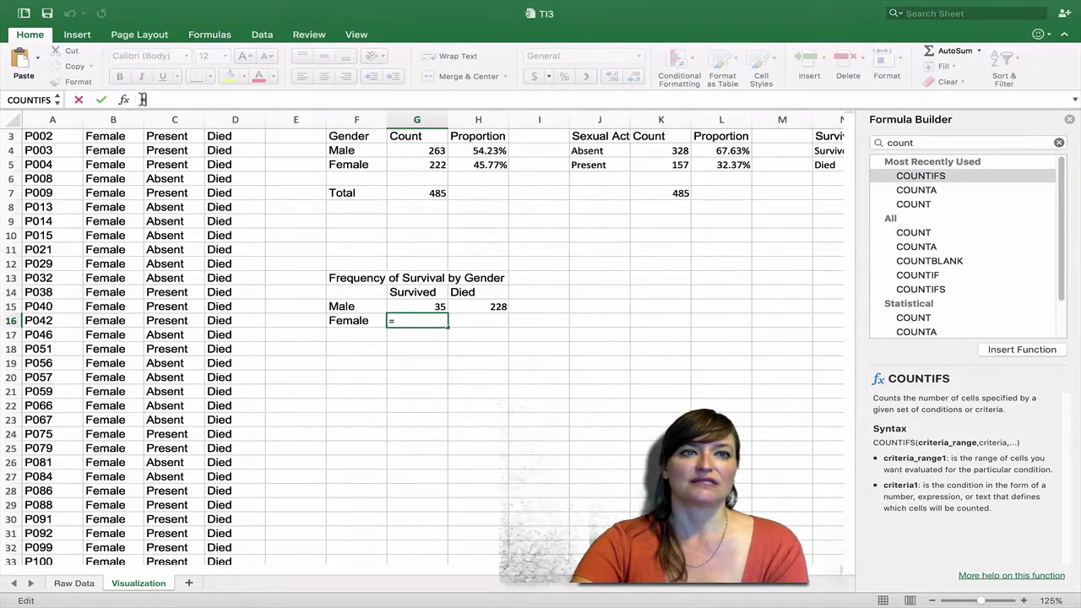
double_click(932, 179)
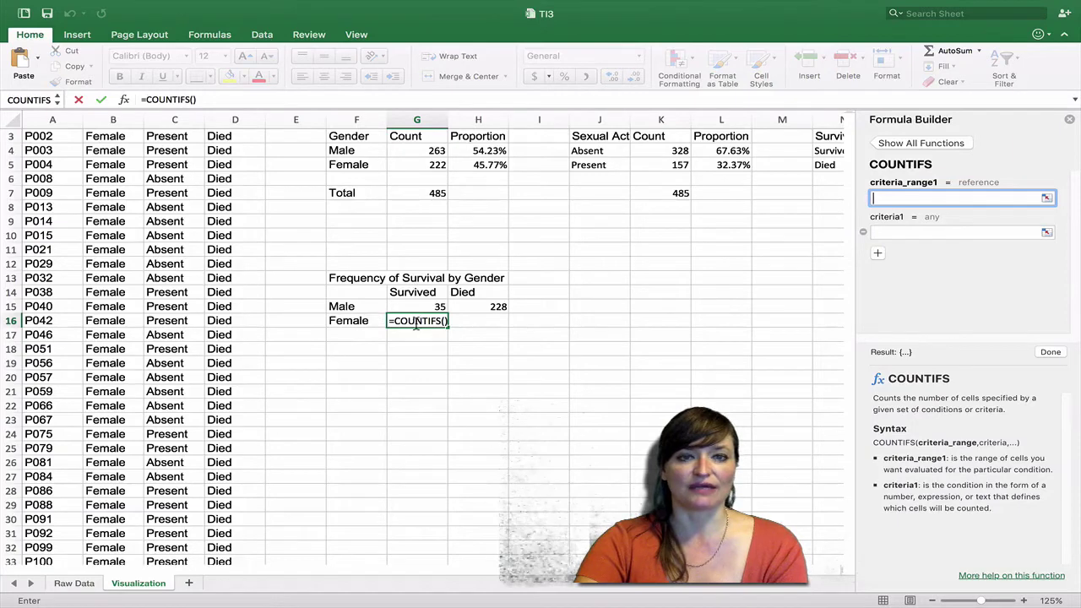
Set the first COUNTIFS condition in G16 to range B:B with the criterion "female".
click(111, 118)
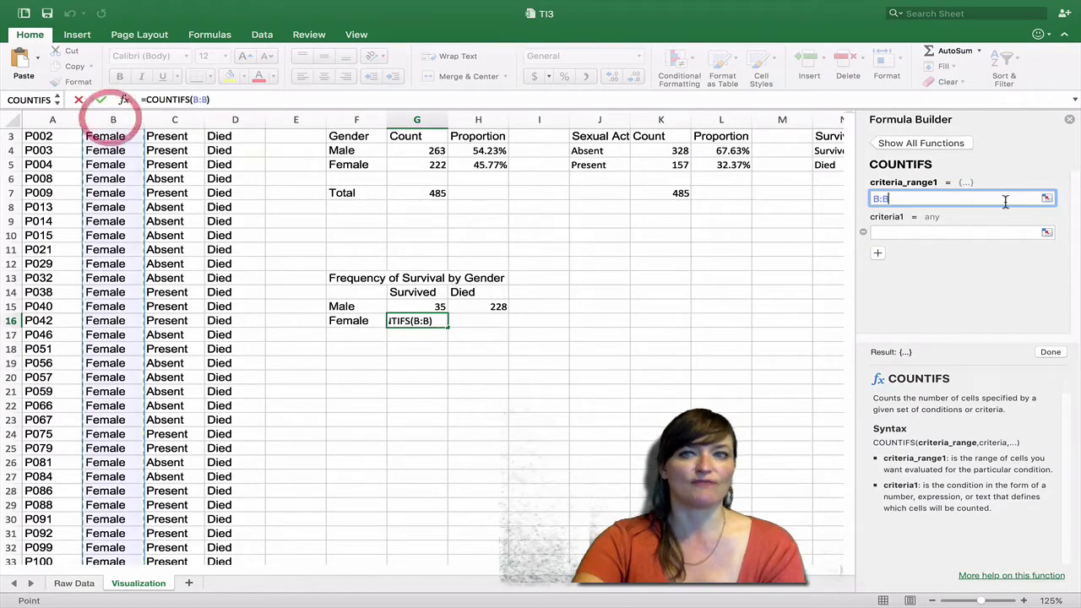
click(968, 234)
text("female)
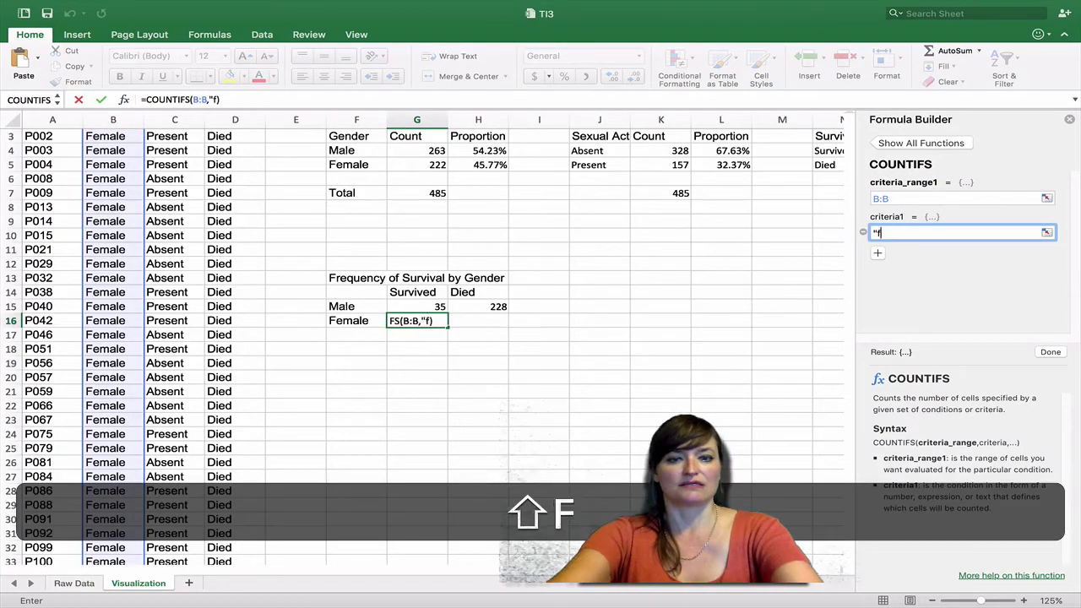
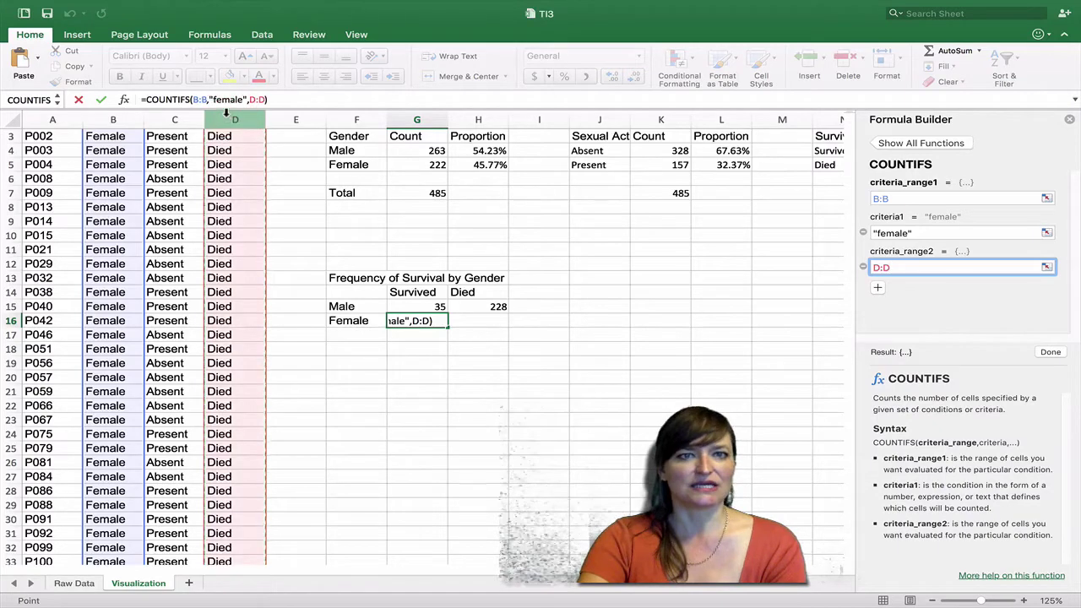
Add criteria2 "survived" for the column D range in the G16 COUNTIFS formula and complete the formula.
click(877, 288)
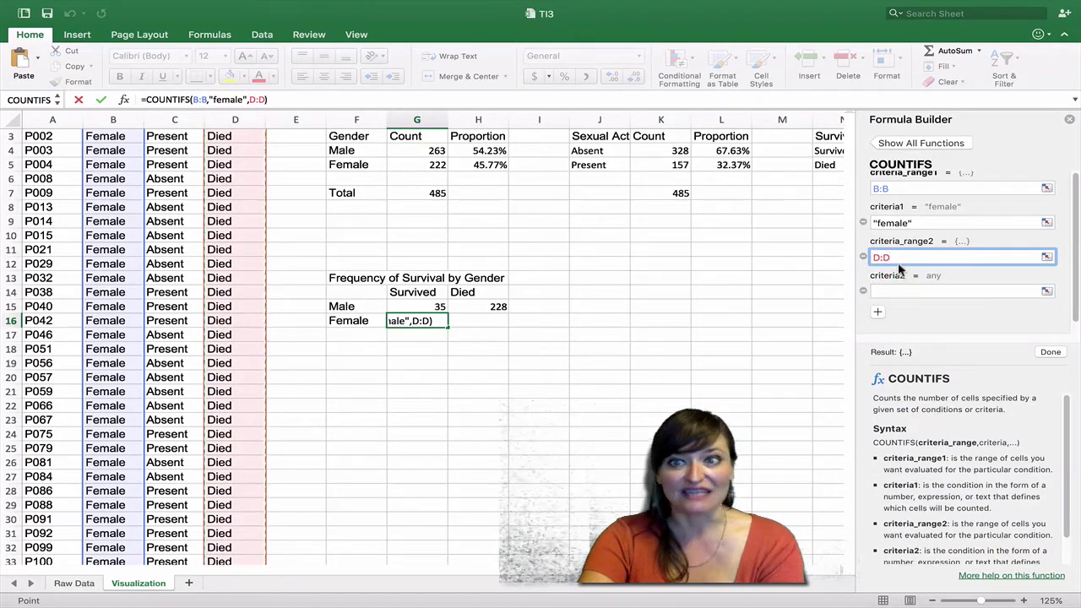
click(892, 289)
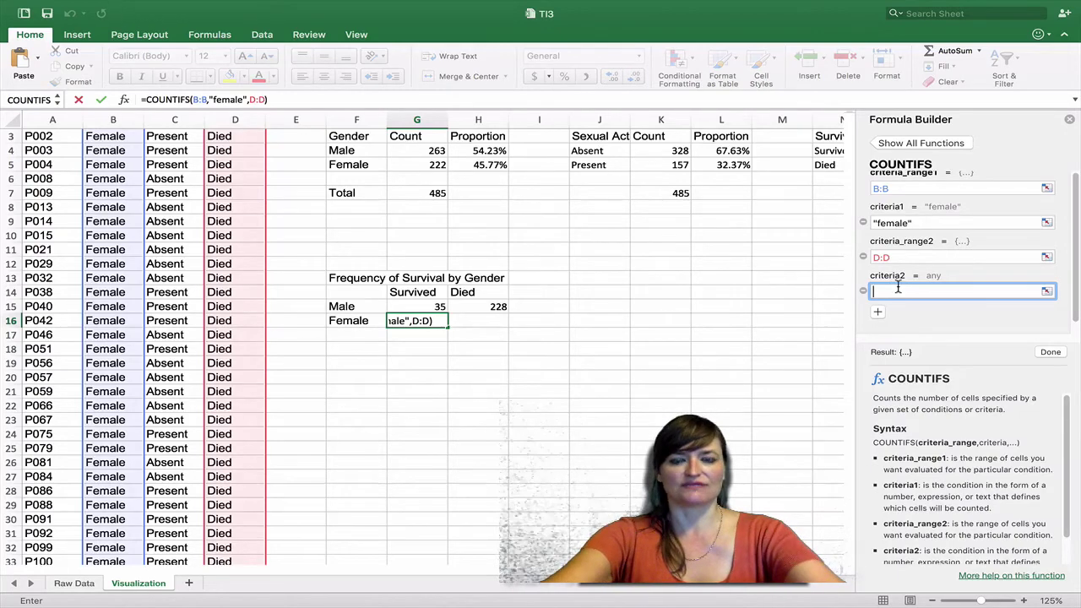
text("survi)
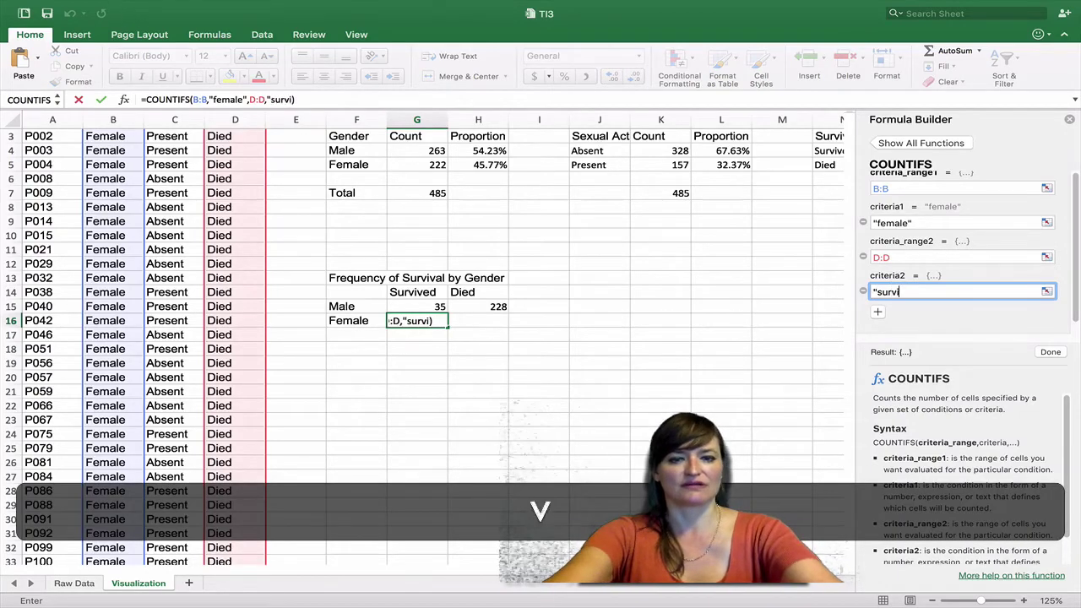
text(ved")
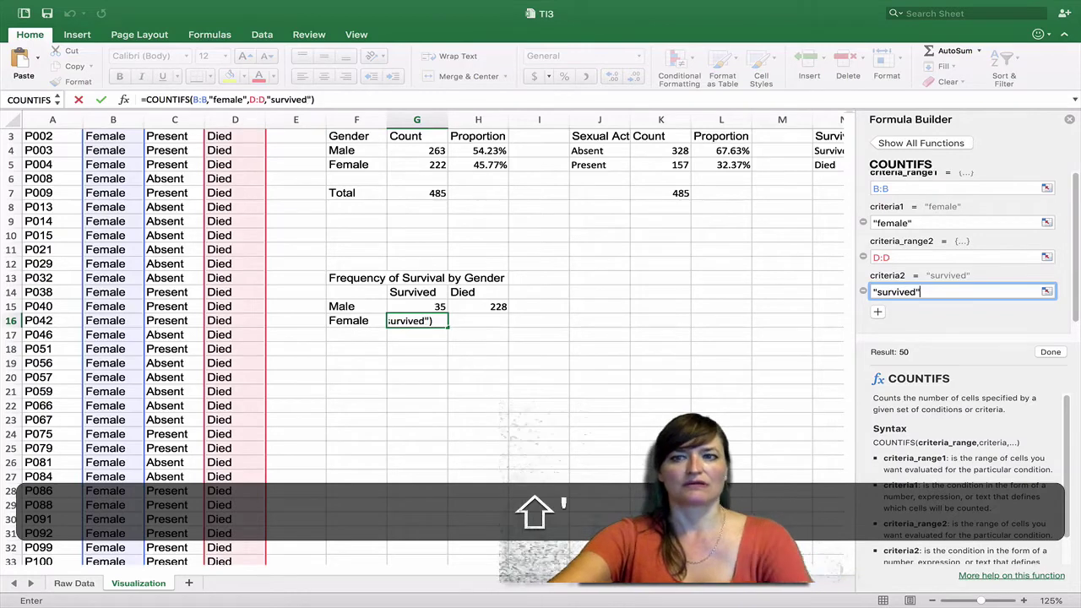
key(Return)
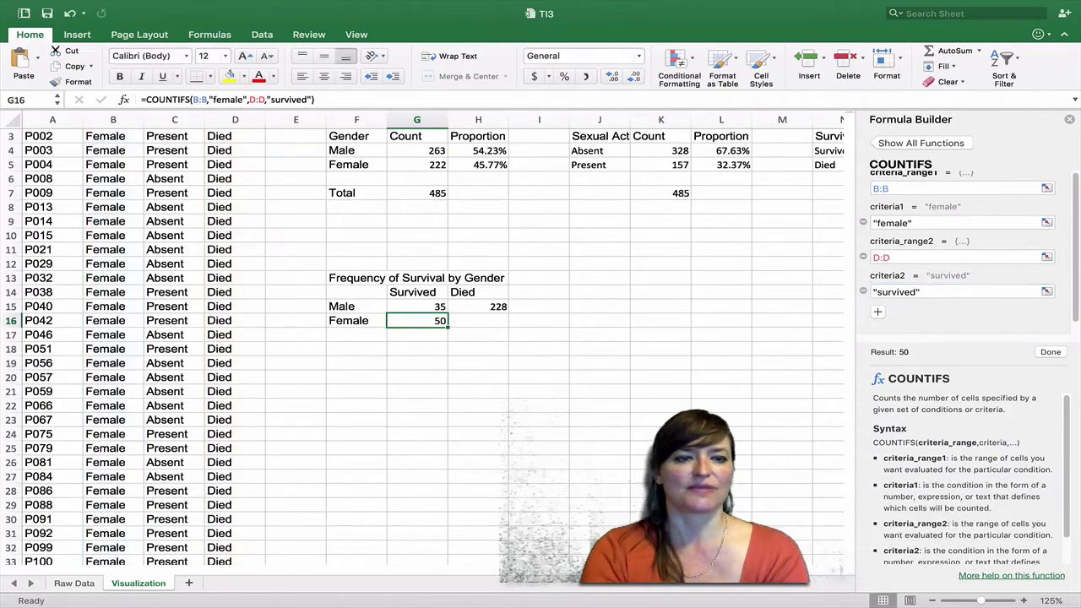
Insert the COUNTIFS function in H16, the Female Died cell, using the Formula Builder.
key(Tab)
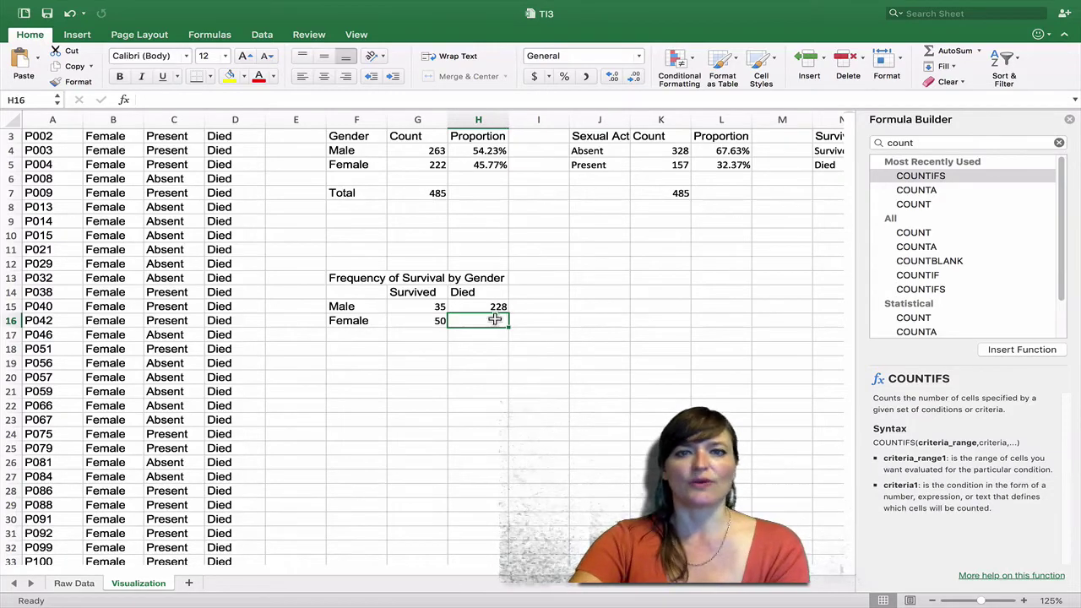
click(930, 180)
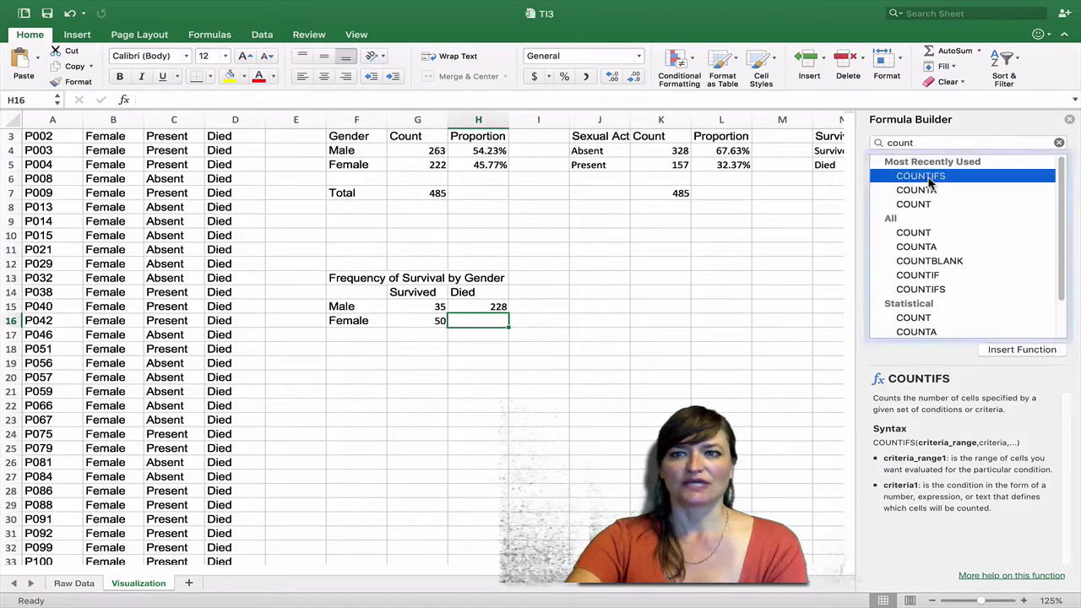
double_click(931, 179)
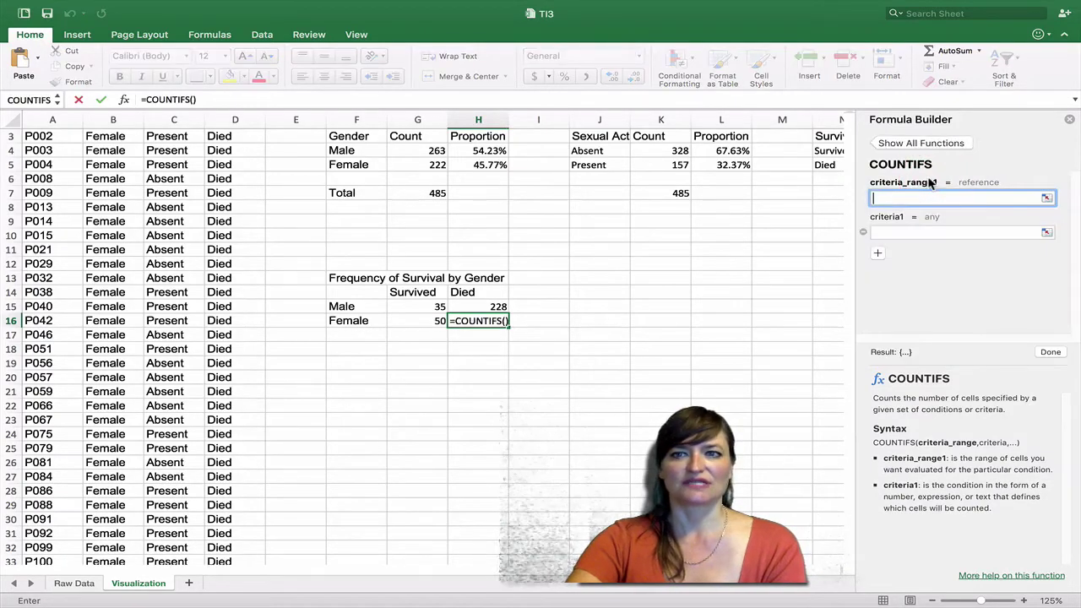
Set the first COUNTIFS condition in H16 to range B:B with the quoted criterion "Female".
click(116, 121)
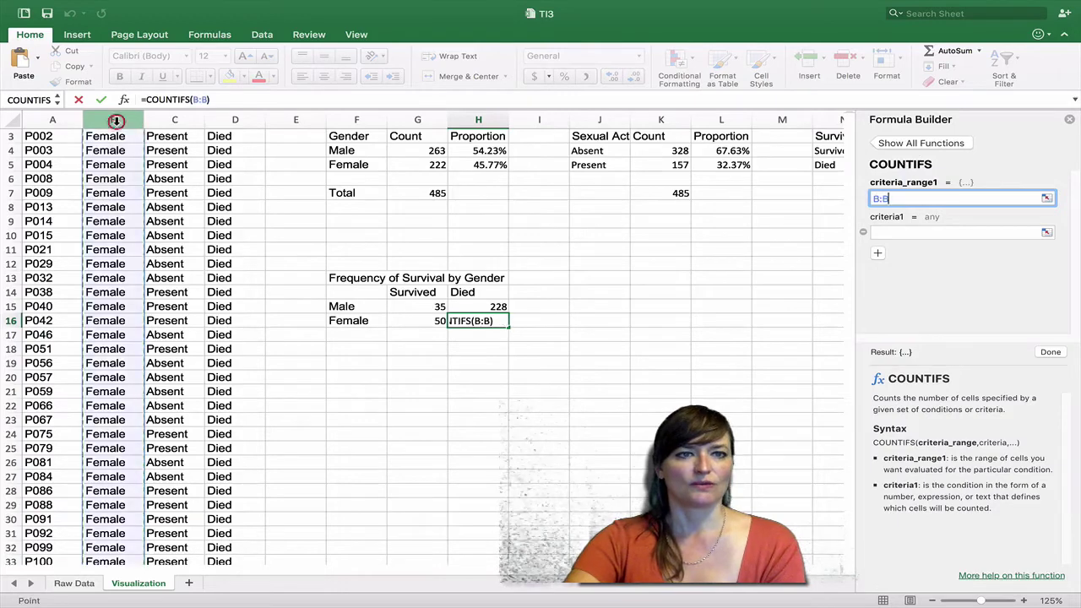
click(938, 234)
text(Fema)
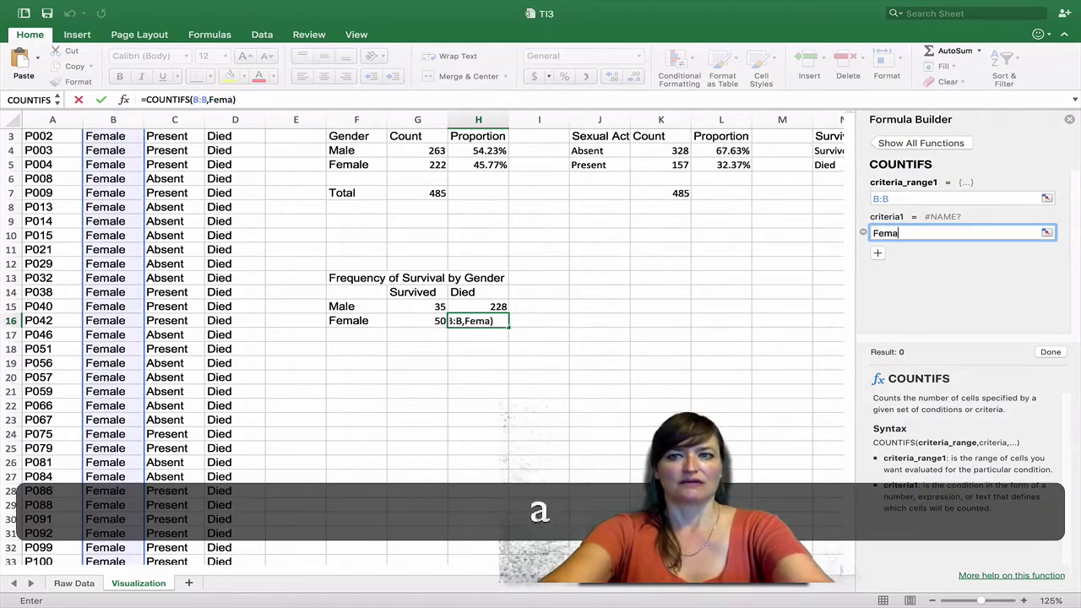
text(le)
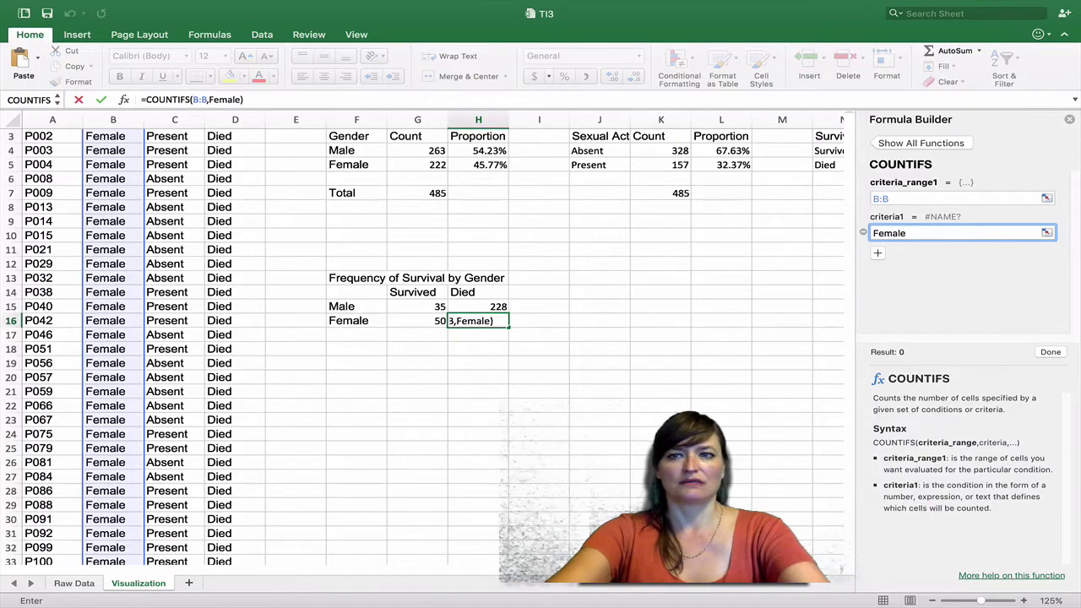
click(872, 233)
text(")
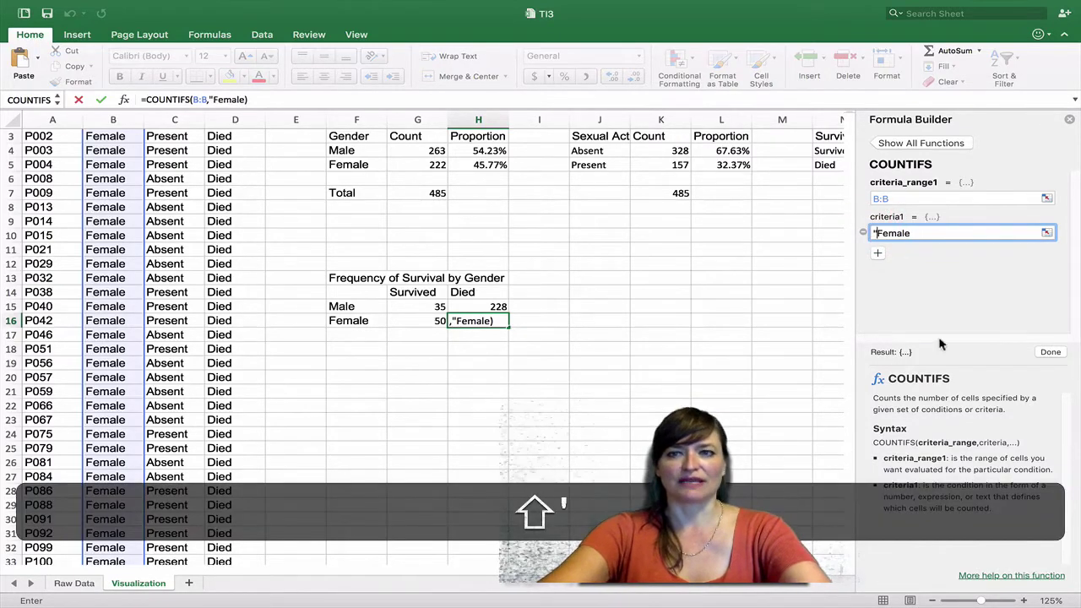
click(921, 234)
text(")
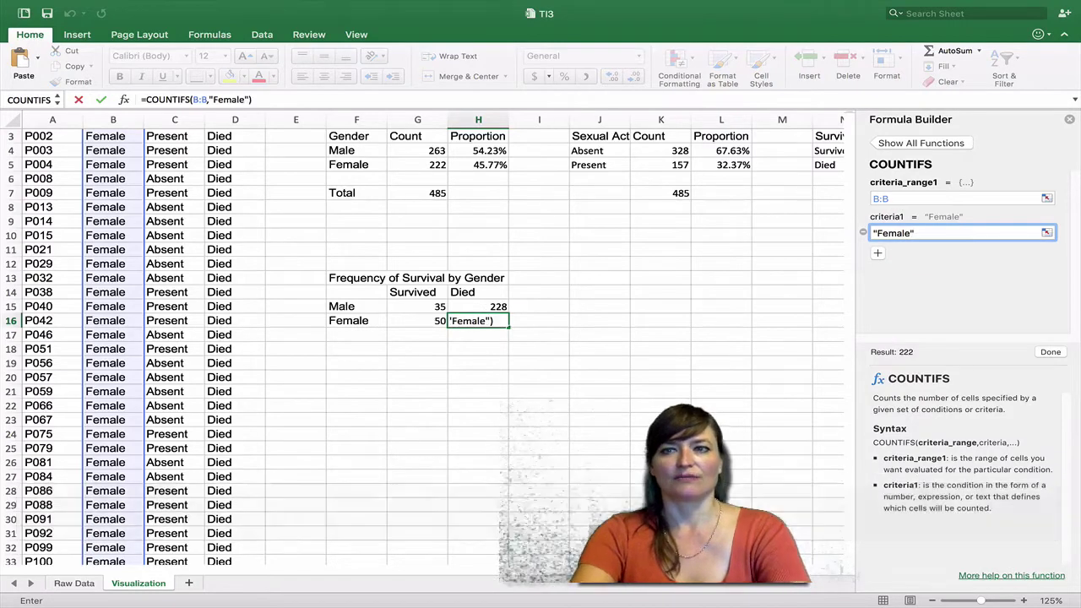
Add a second COUNTIFS condition in H16 with range D:D and criterion "died", and complete the formula.
click(878, 253)
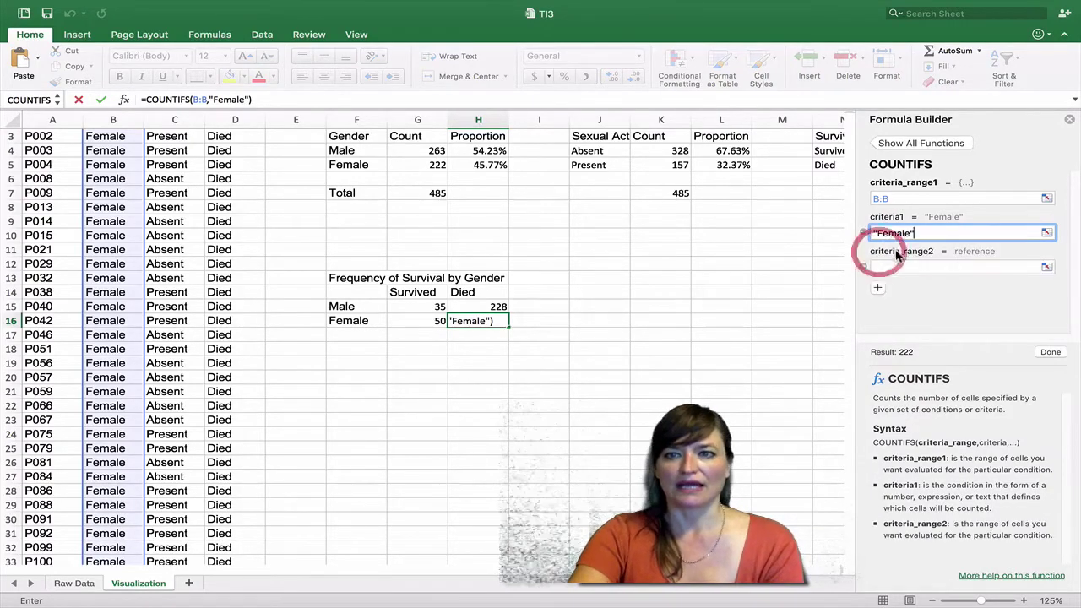
click(907, 267)
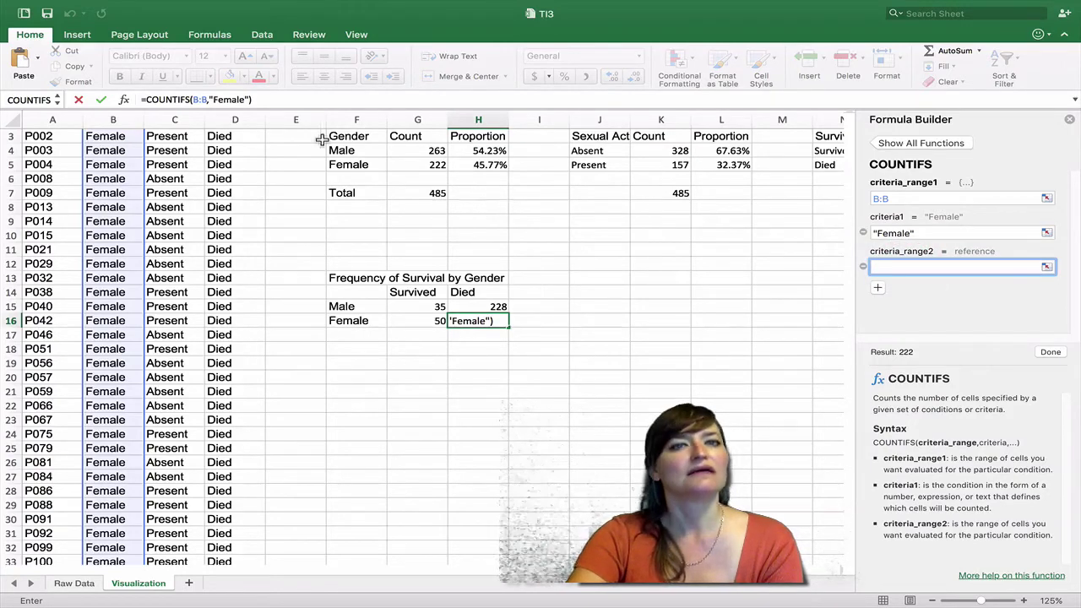
click(235, 119)
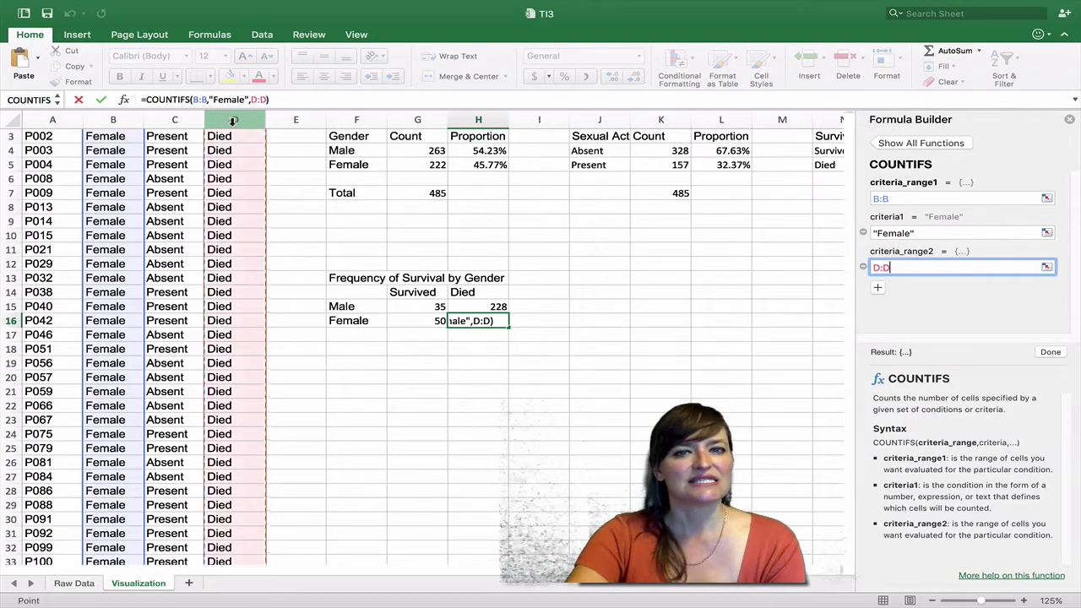
click(878, 288)
click(903, 290)
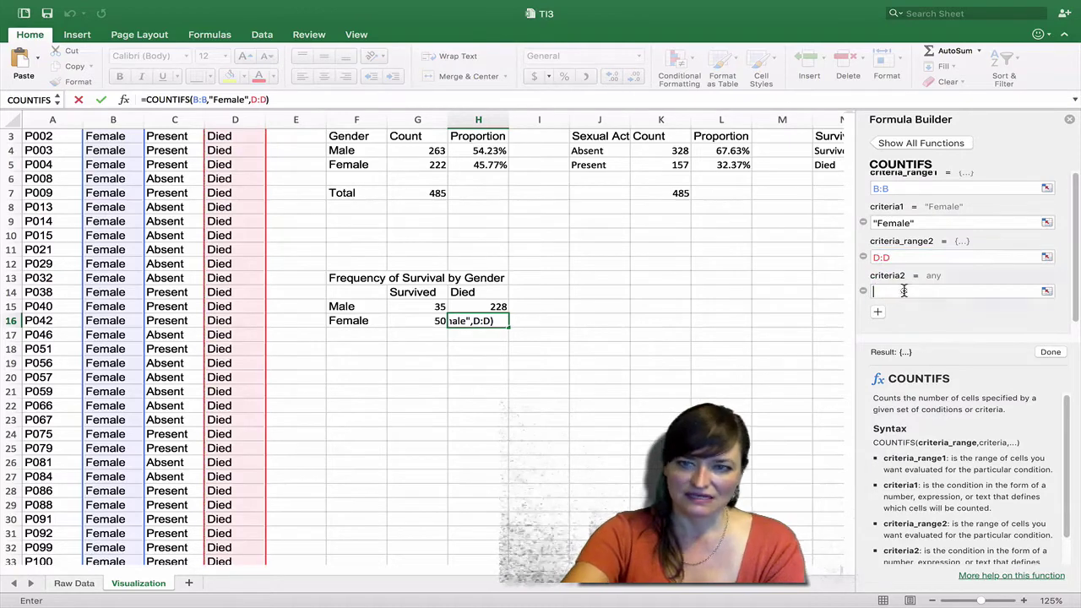
text("di)
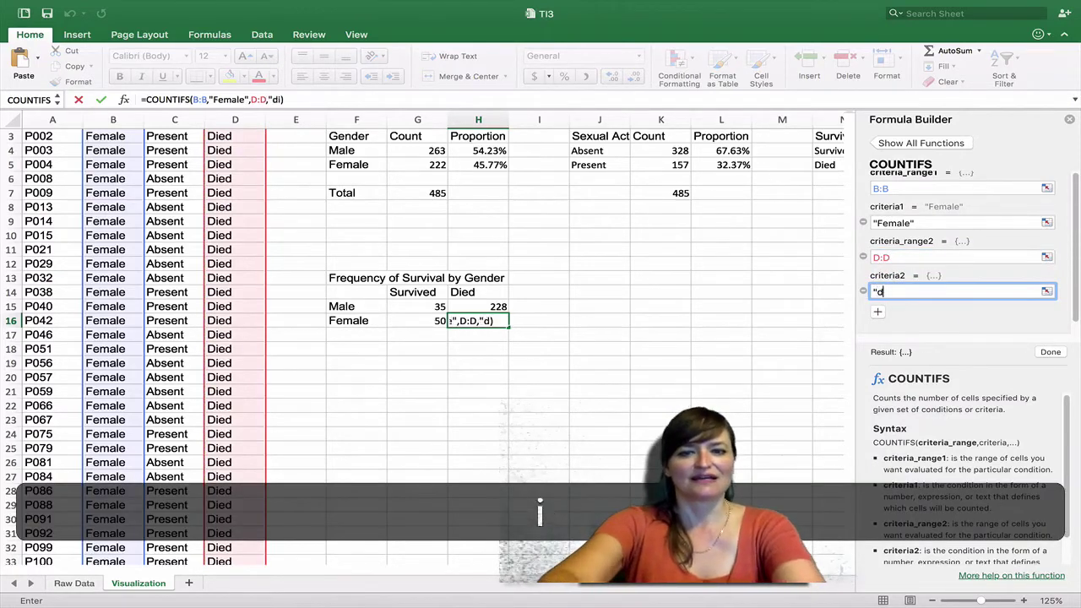
text(ed")
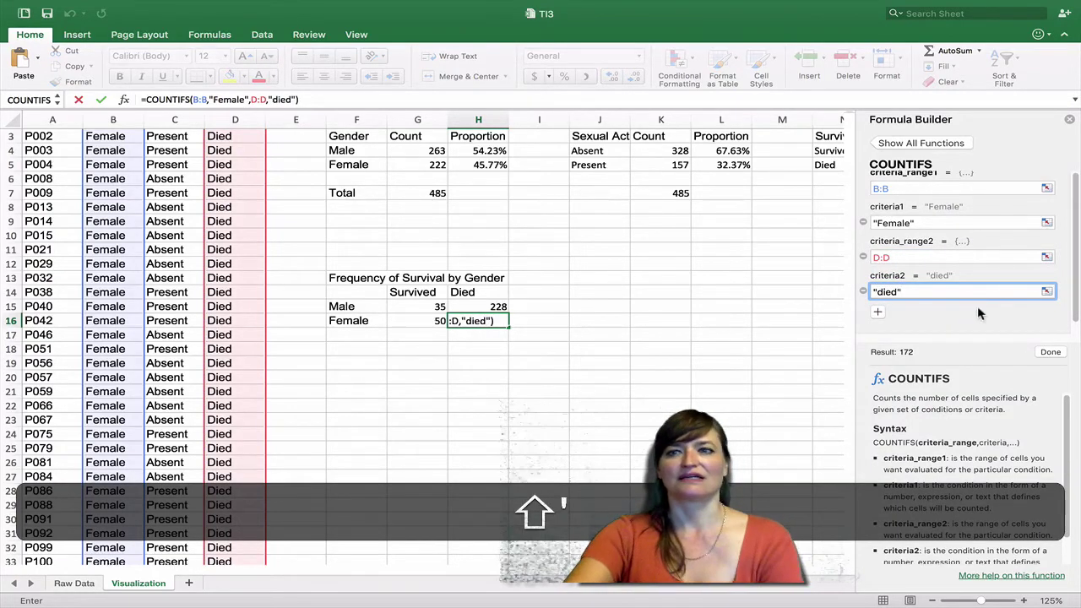
key(Return)
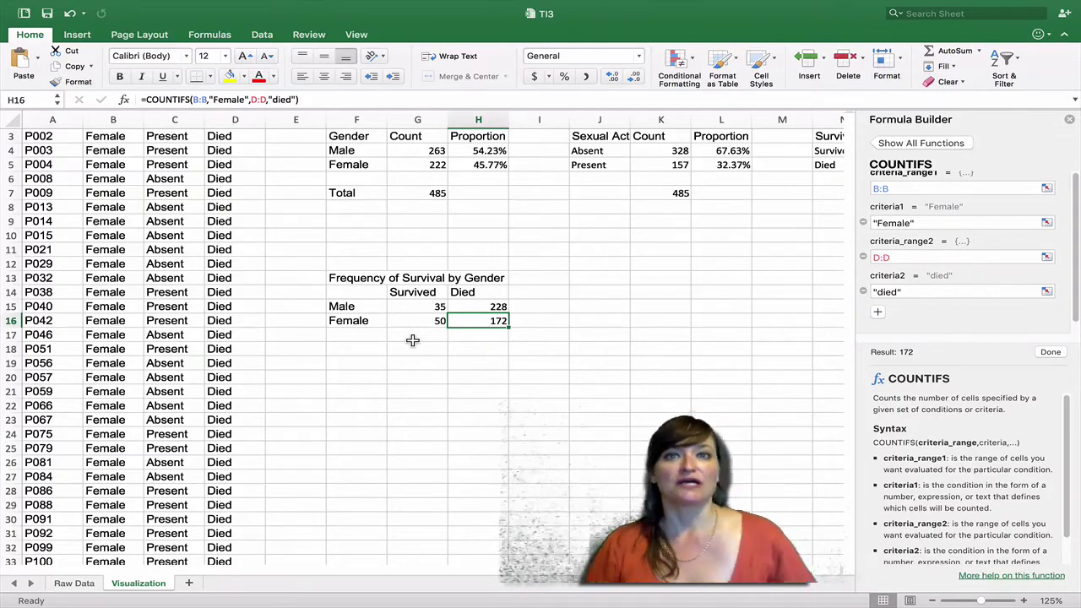
Add the heading Total in I14 and calculate the Male total in I15 with a SUM of G15:H15.
click(543, 289)
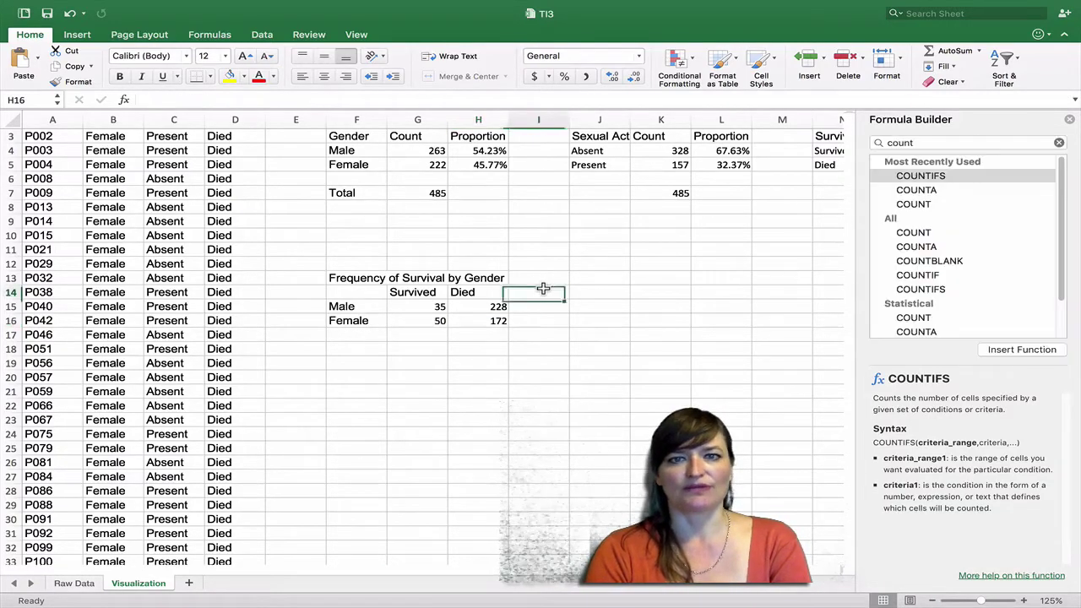
text(Total)
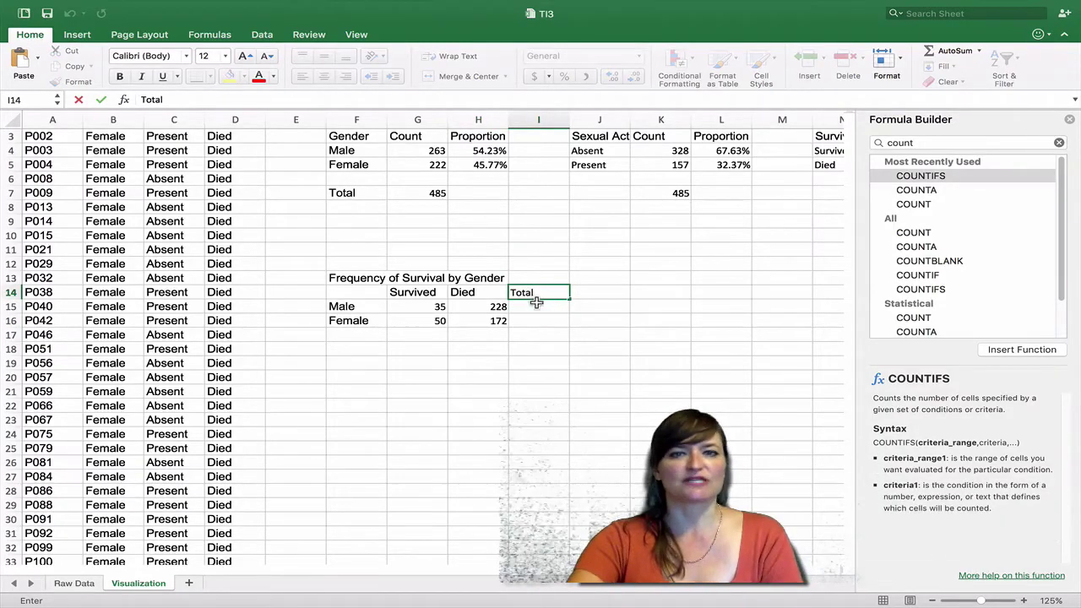
click(534, 304)
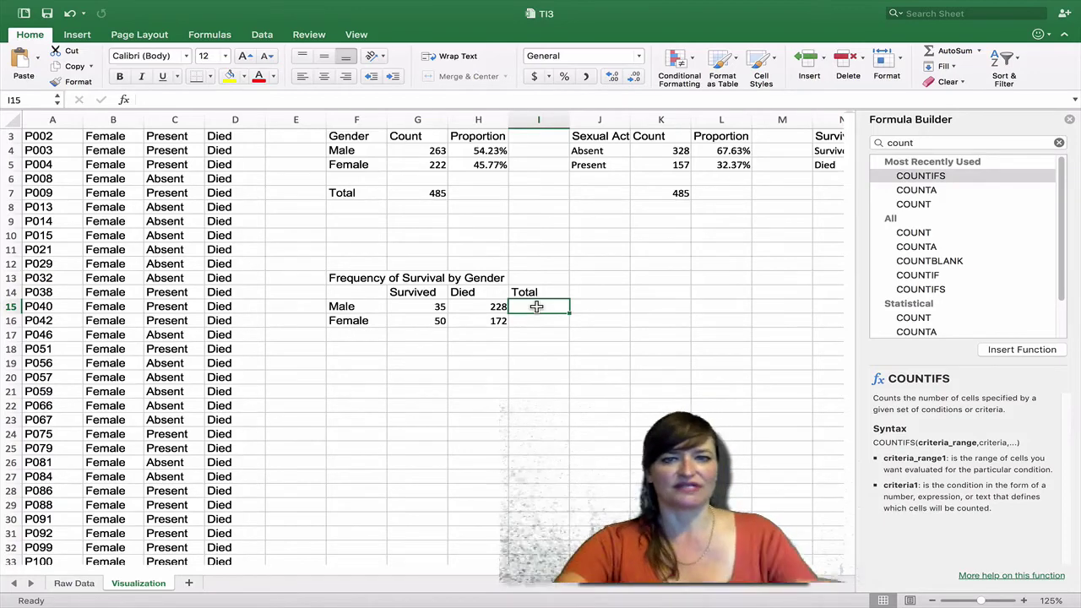
text(=sum()
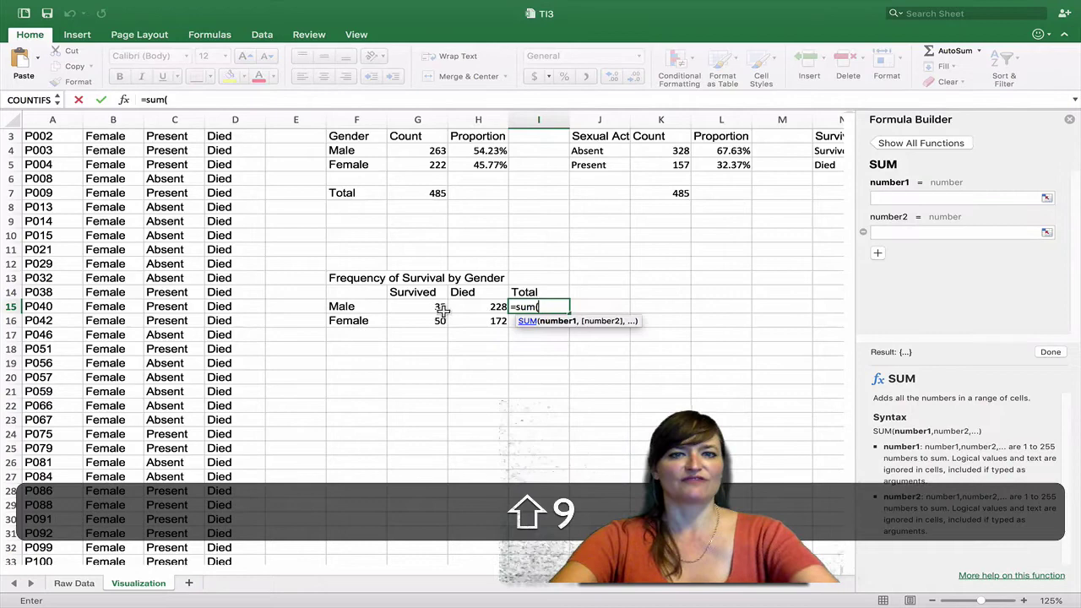
drag(441, 310, 465, 305)
text())
key(Return)
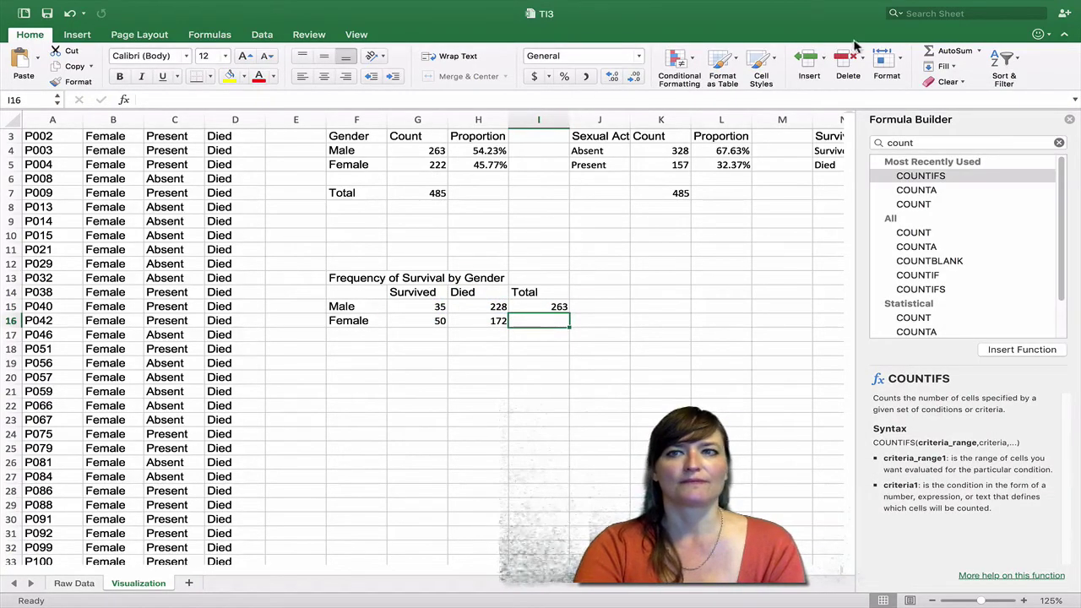
Calculate the Female total in I16 using AutoSum on G16:H16.
click(939, 53)
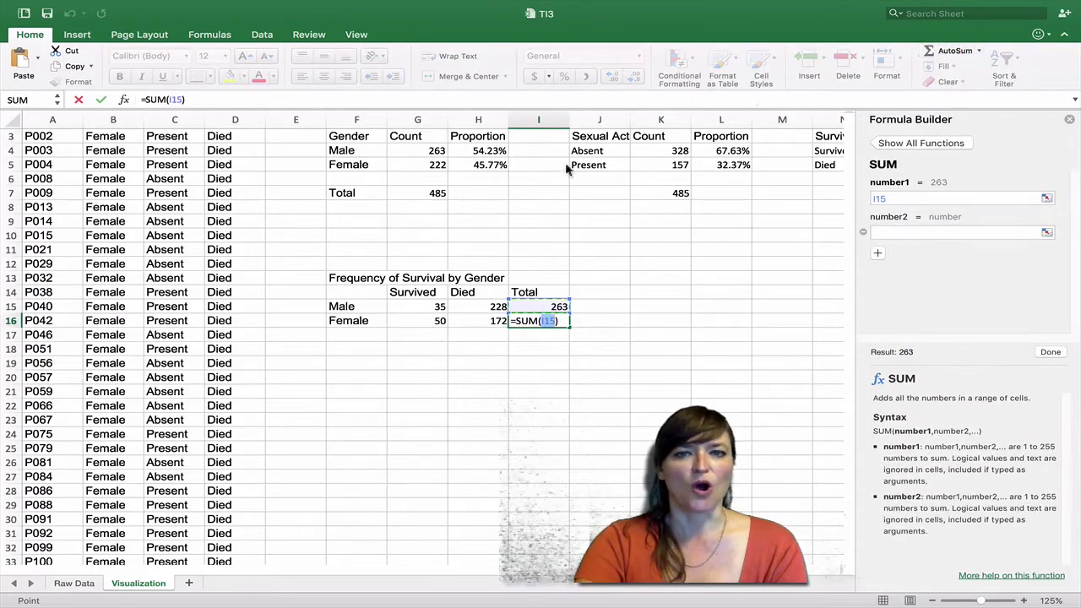
drag(427, 321, 486, 323)
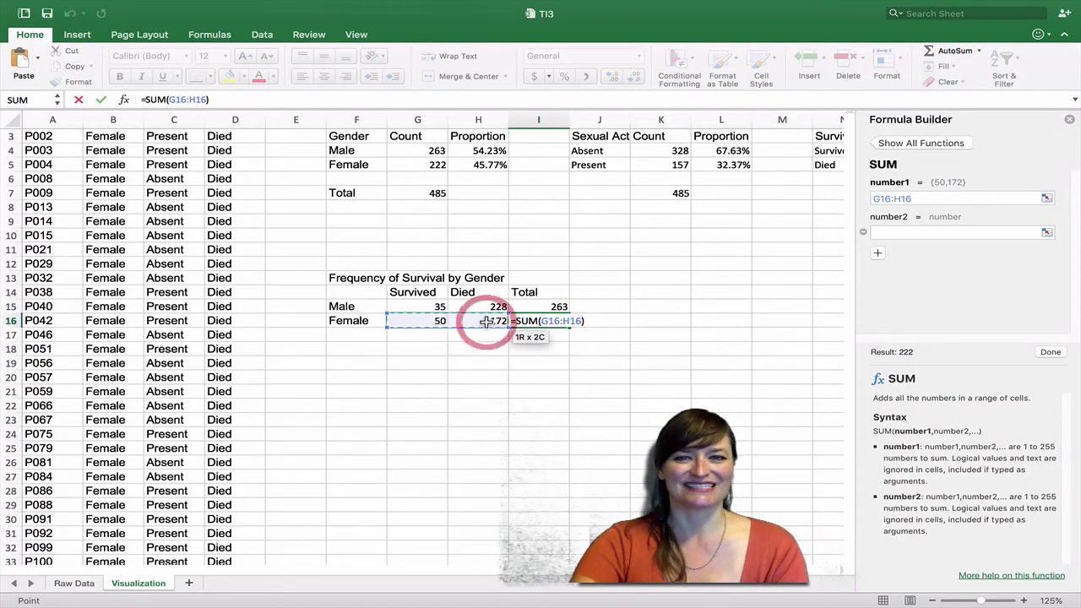
key(Return)
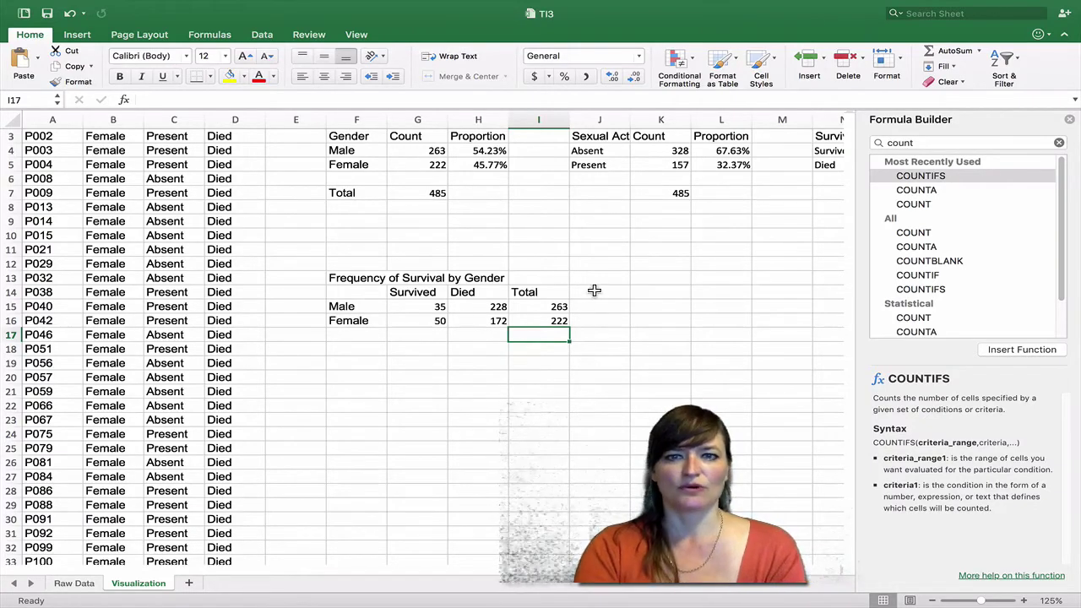
Enter the column heading %Survived in cell J14, beside the Total heading.
click(594, 291)
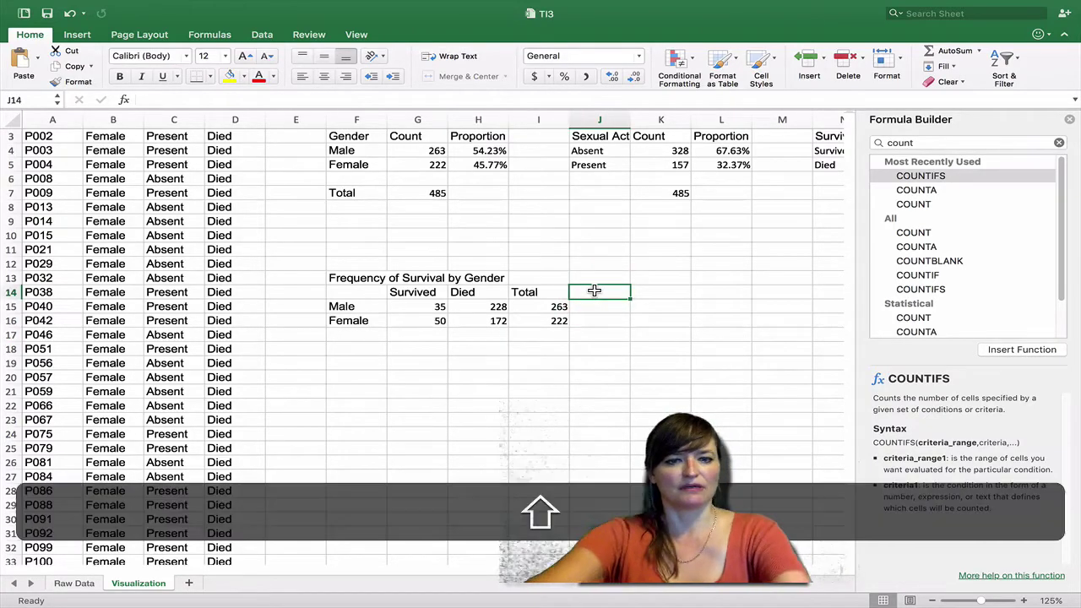
text(%Su)
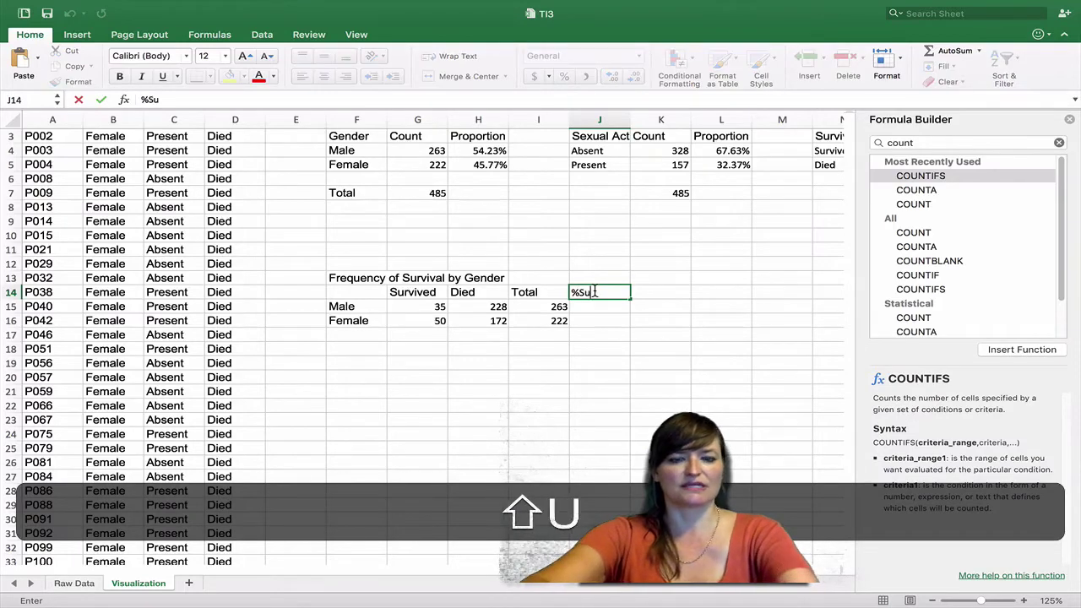
text(rvived)
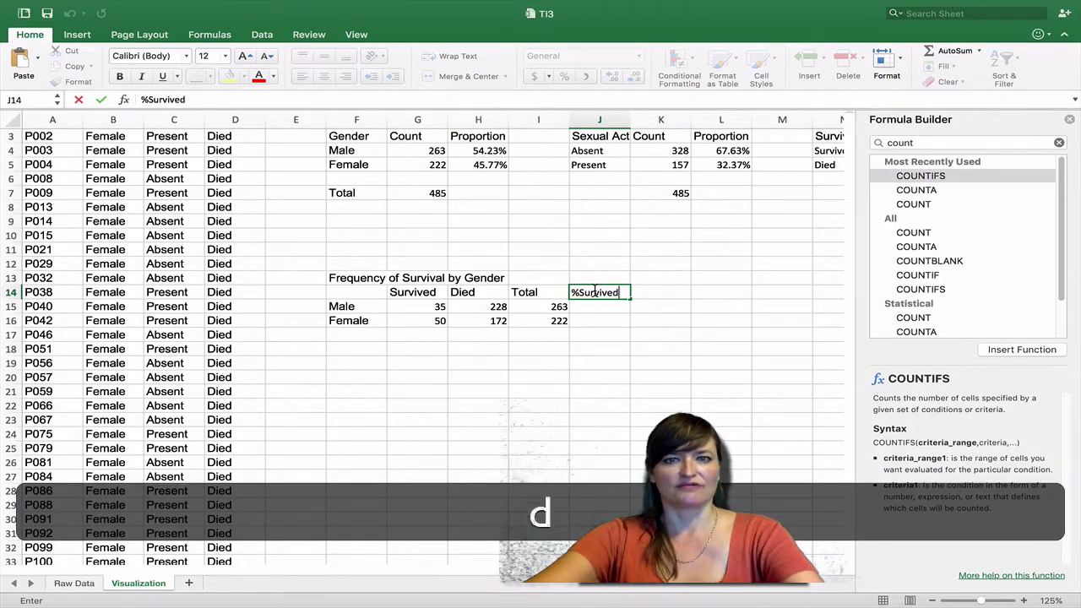
key(Return)
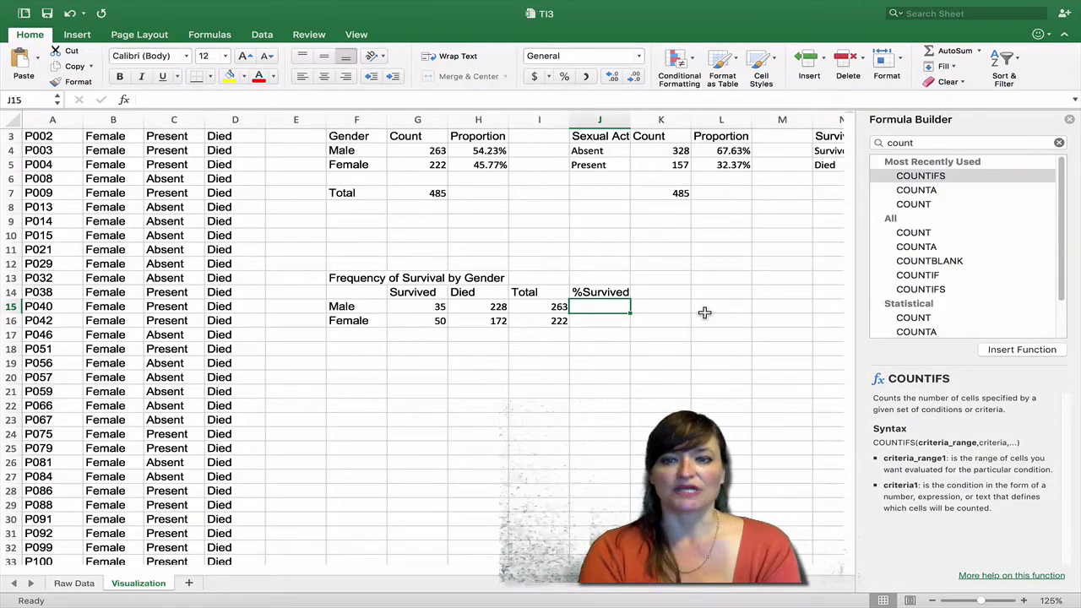
Calculate the Male survival rate in J15 with the formula =G15/I15 and fill it down to J16 for Female.
text(=)
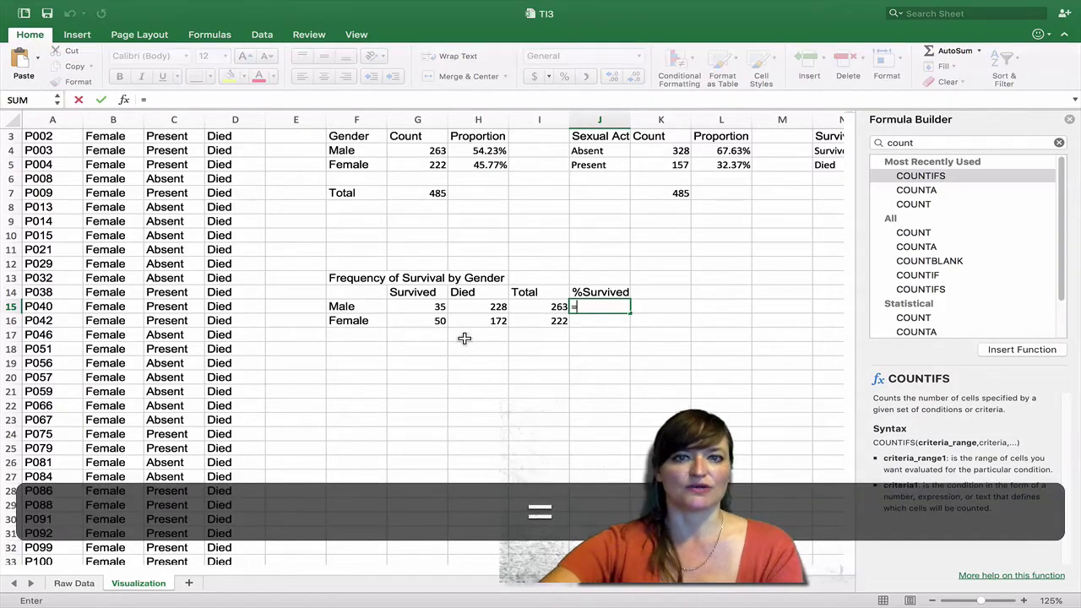
click(428, 307)
text(/)
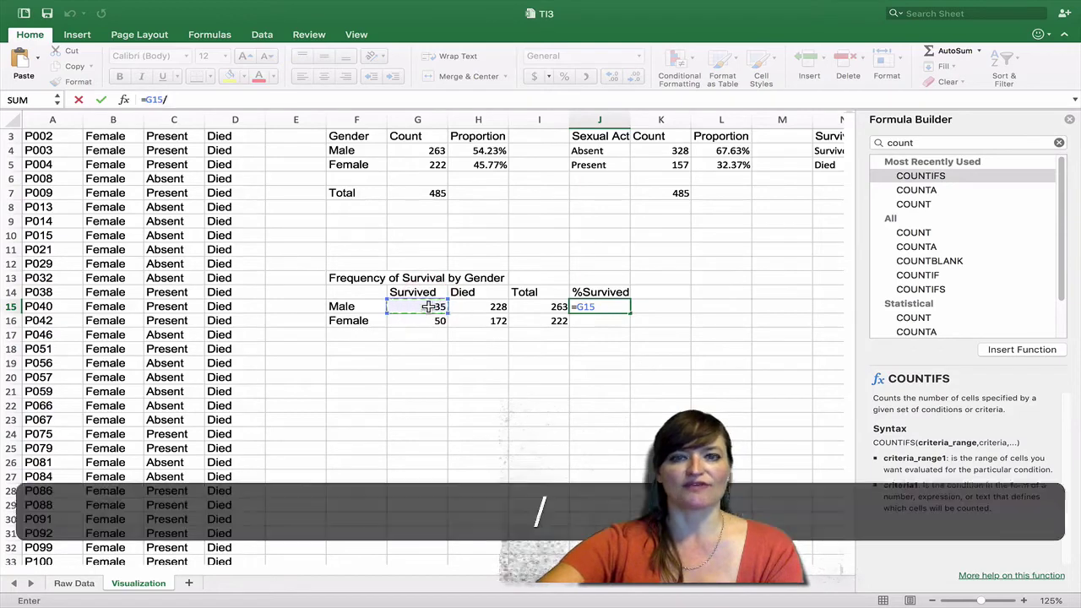
click(537, 307)
key(Return)
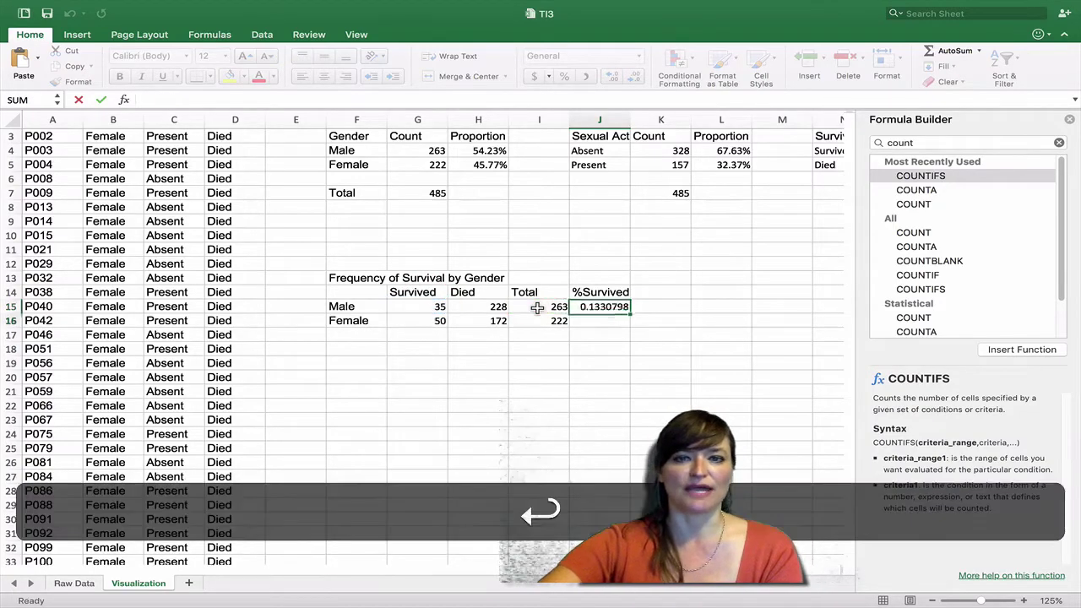
click(610, 307)
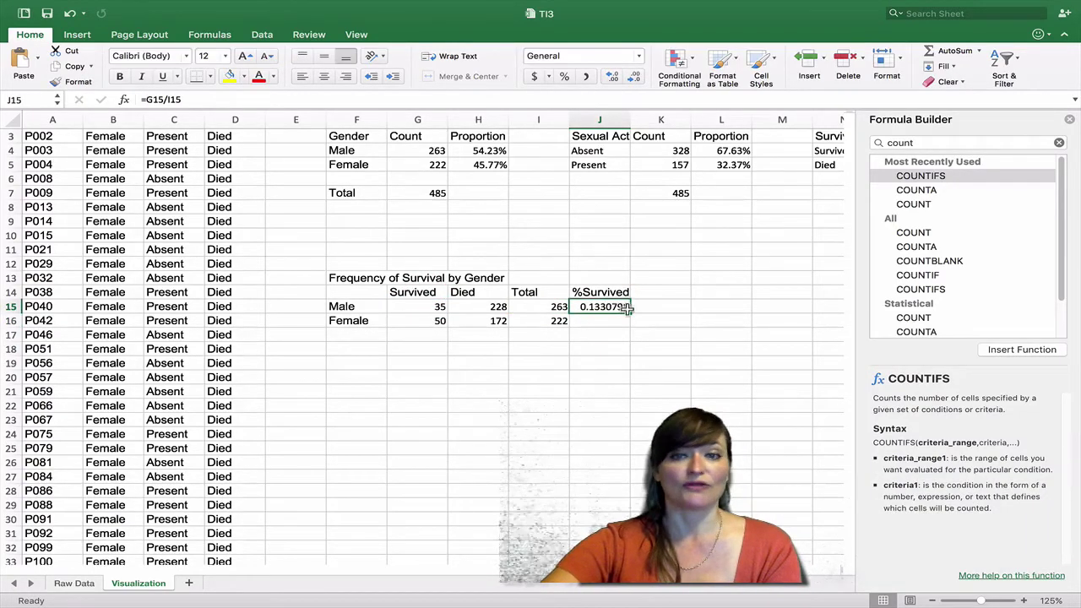
drag(629, 316, 631, 330)
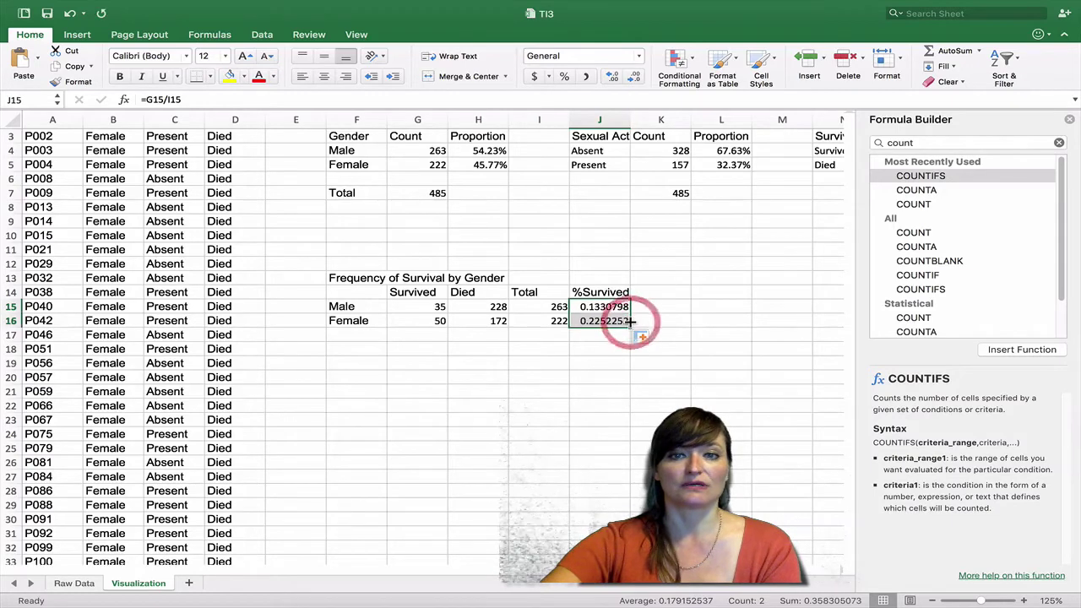
Format the survival rates in J15:J16 as percentages with two decimal places.
click(564, 76)
click(606, 77)
click(606, 77)
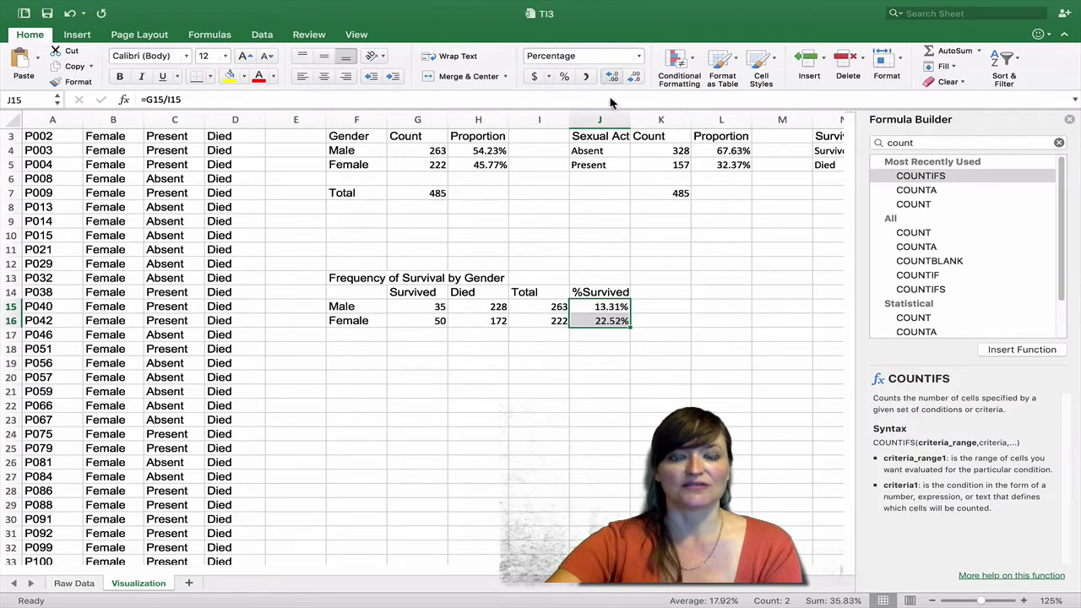
click(660, 325)
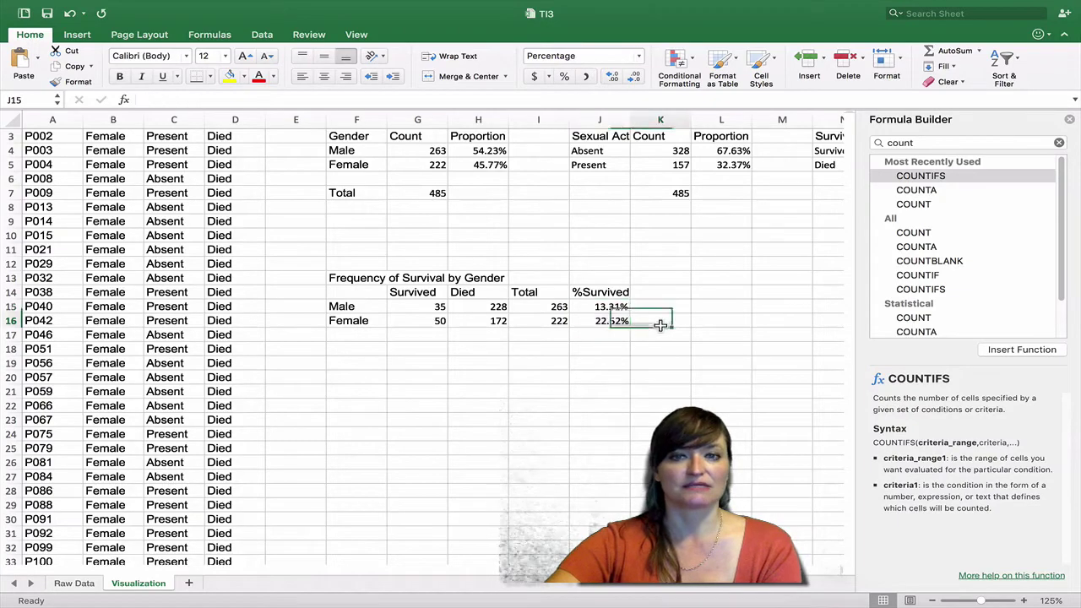
Check the formulas behind the Female and Male survival percentages in J16 and J15 against their row labels.
double_click(606, 321)
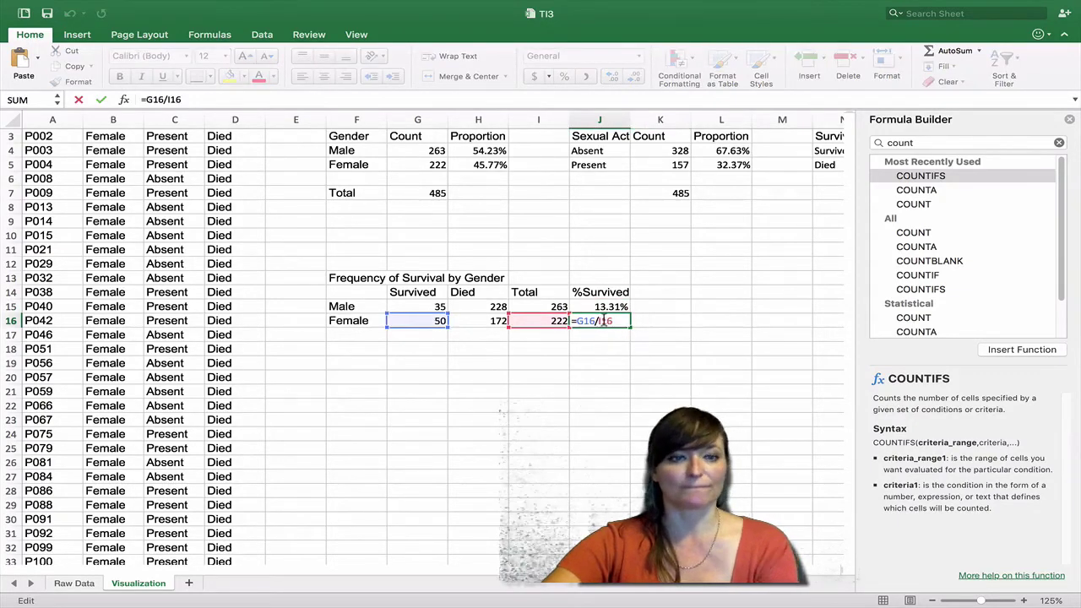
key(Escape)
click(660, 320)
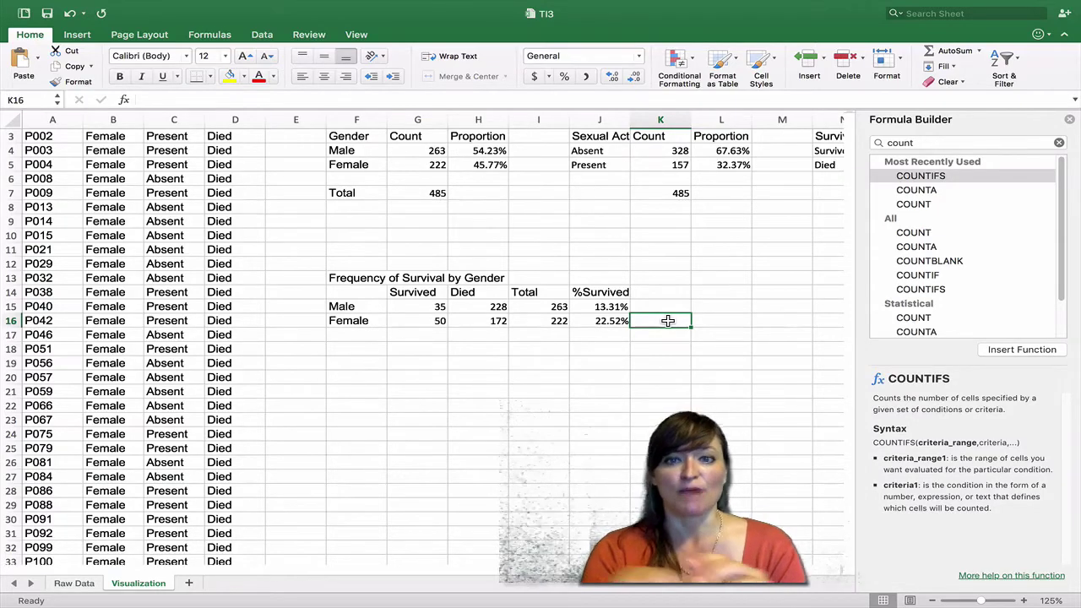
click(596, 306)
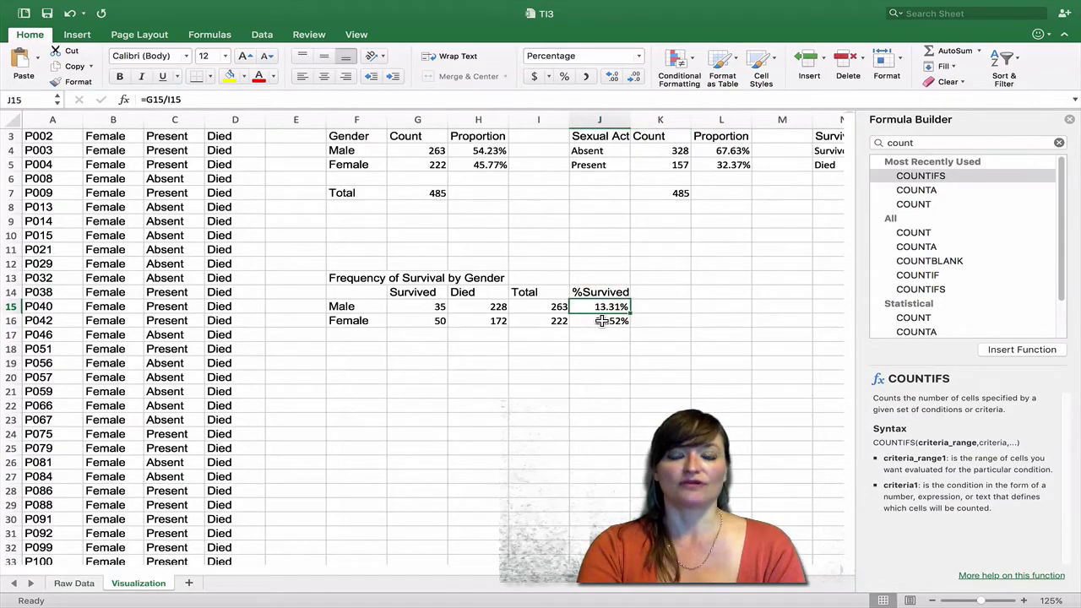
click(601, 321)
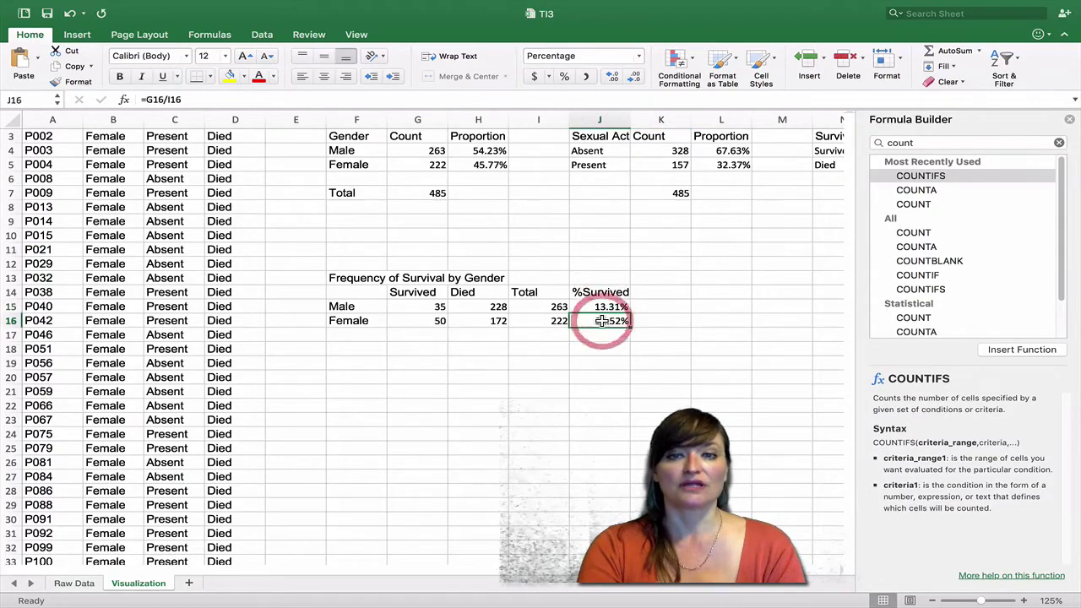
click(341, 306)
click(350, 320)
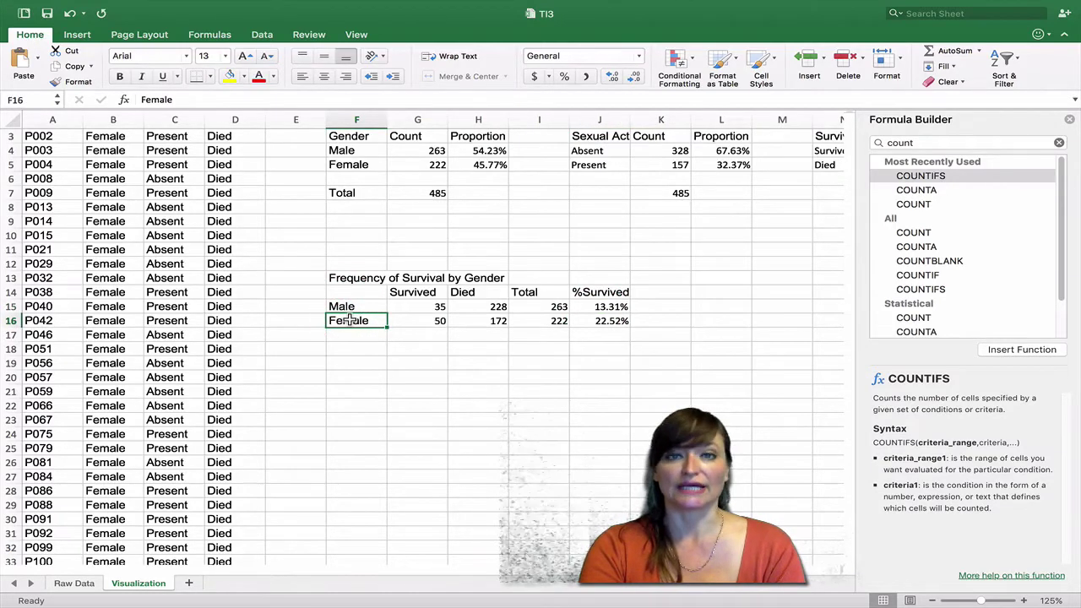
Insert a 2-D clustered column chart from the gender labels F15:F16 and the %Survived values J15:J16.
drag(350, 306, 353, 320)
click(353, 294)
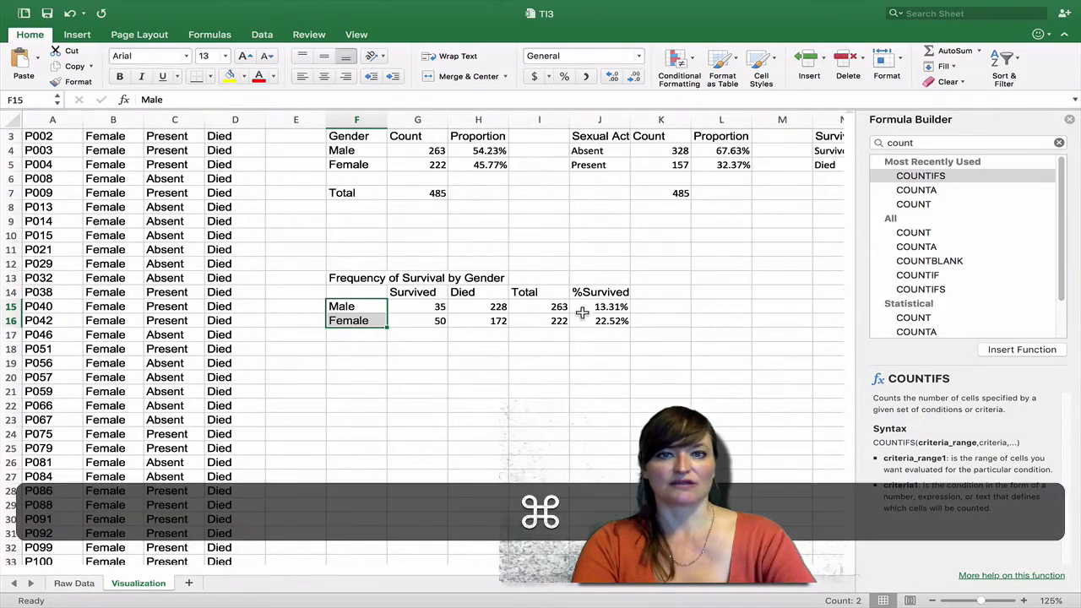
super+drag(594, 306, 596, 317)
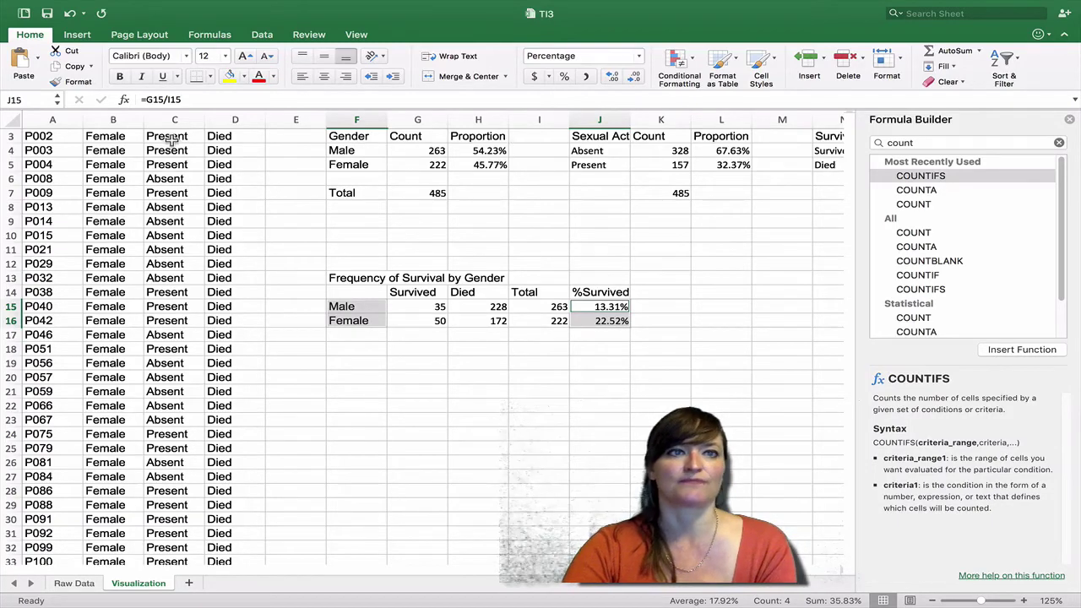
click(81, 38)
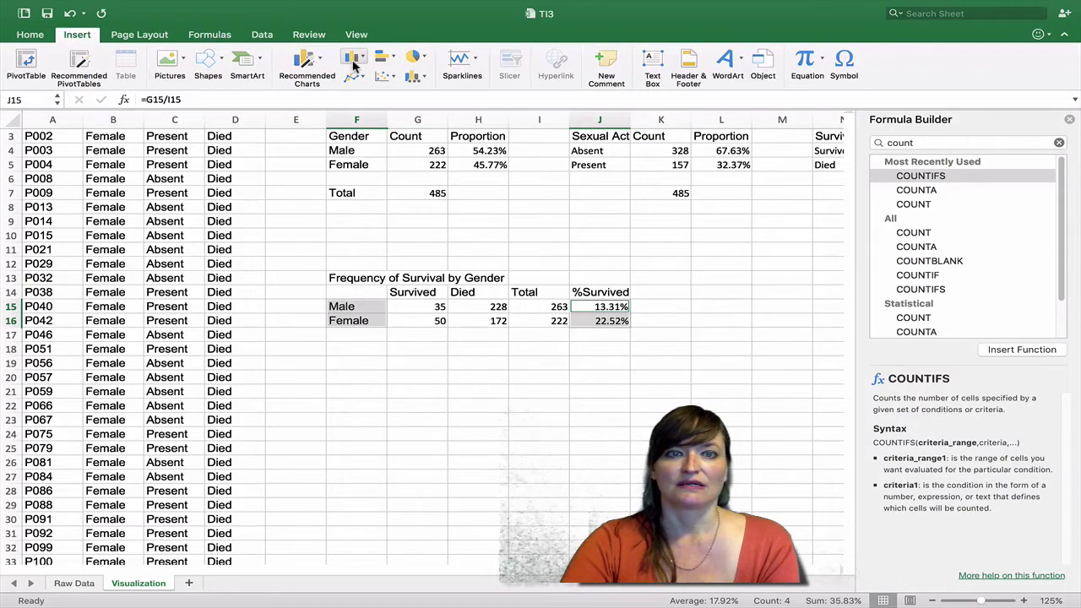
click(354, 59)
click(376, 97)
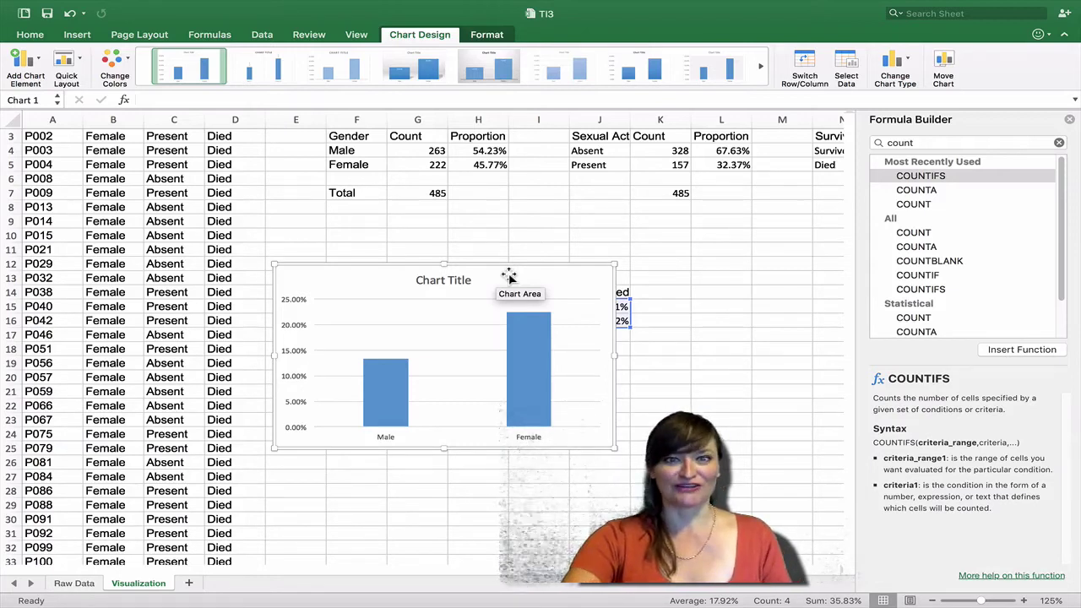
Replace the chart's placeholder title with "Character Survival by Gender".
double_click(450, 279)
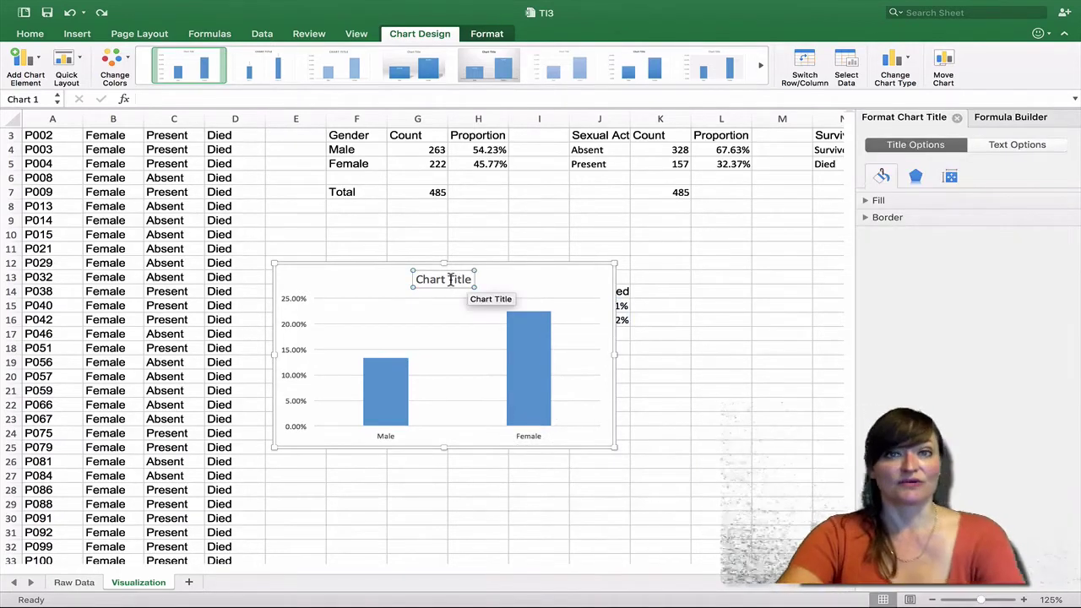
triple_click(450, 279)
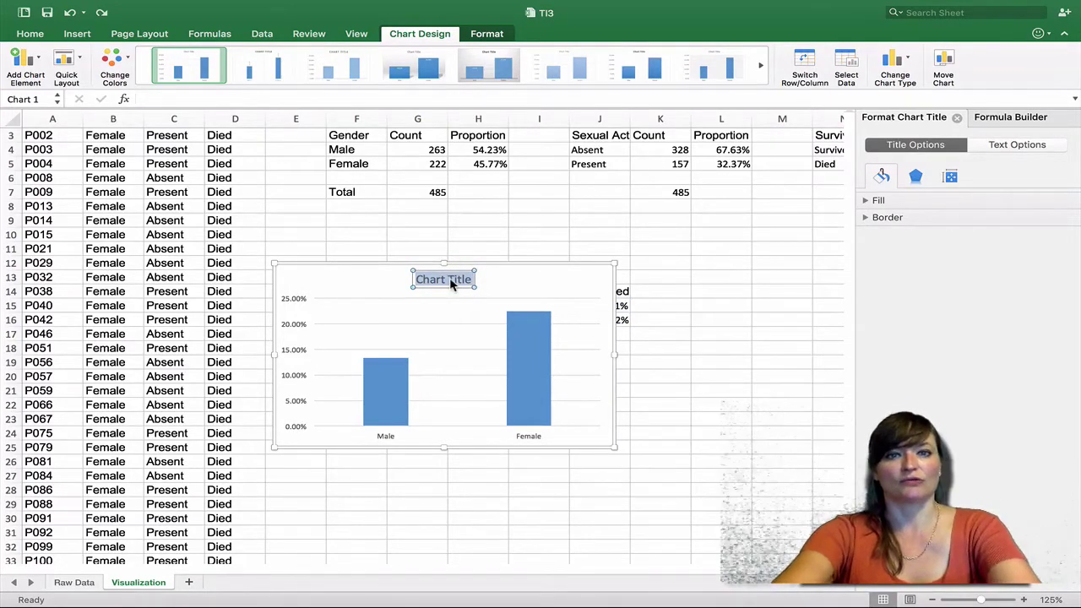
text(Char)
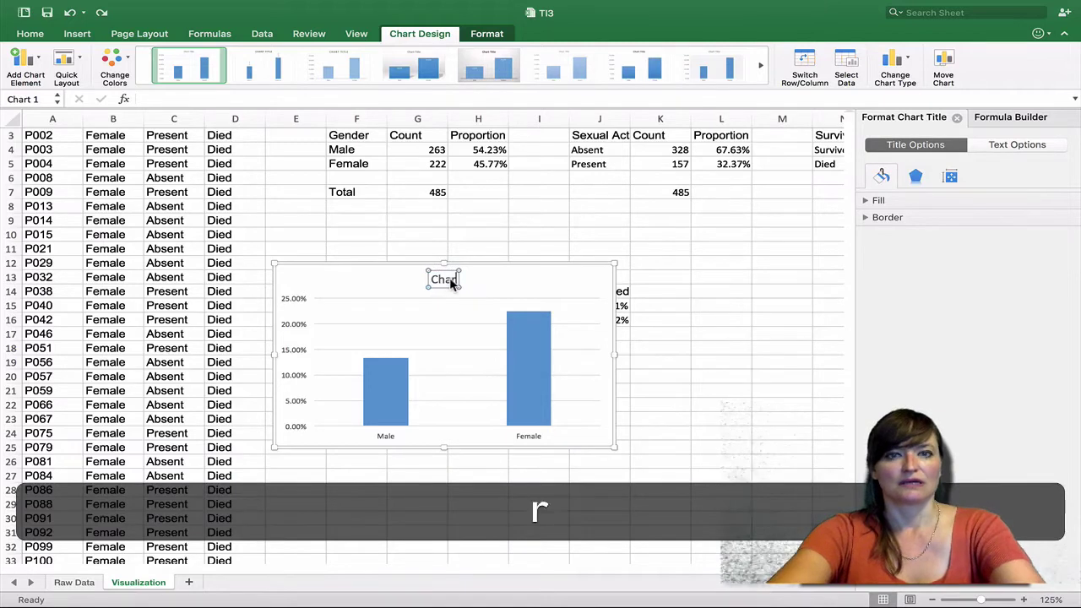
text(acter Surv)
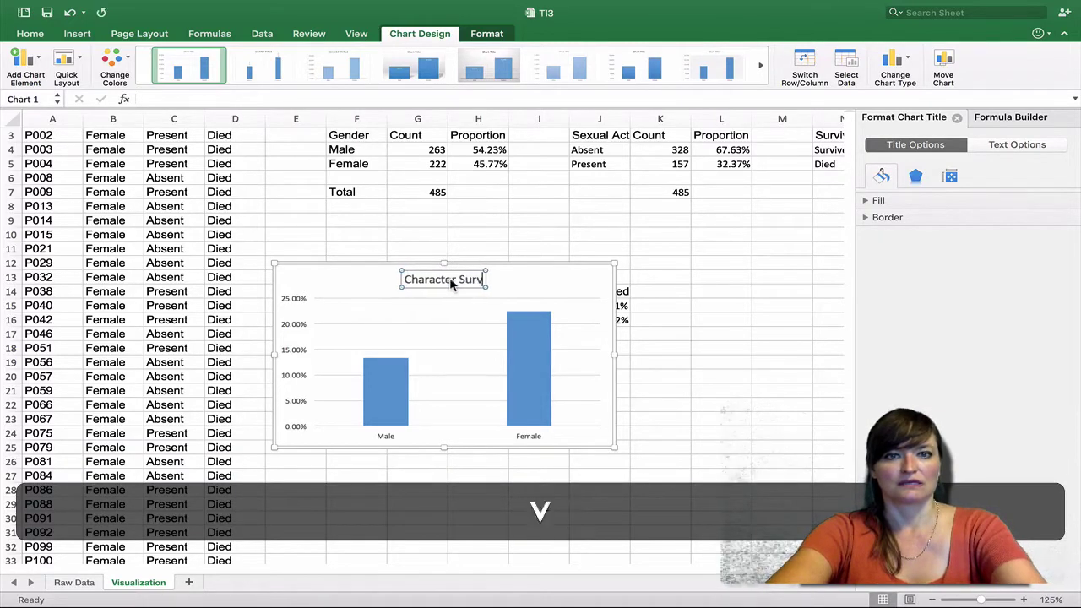
text(ival by )
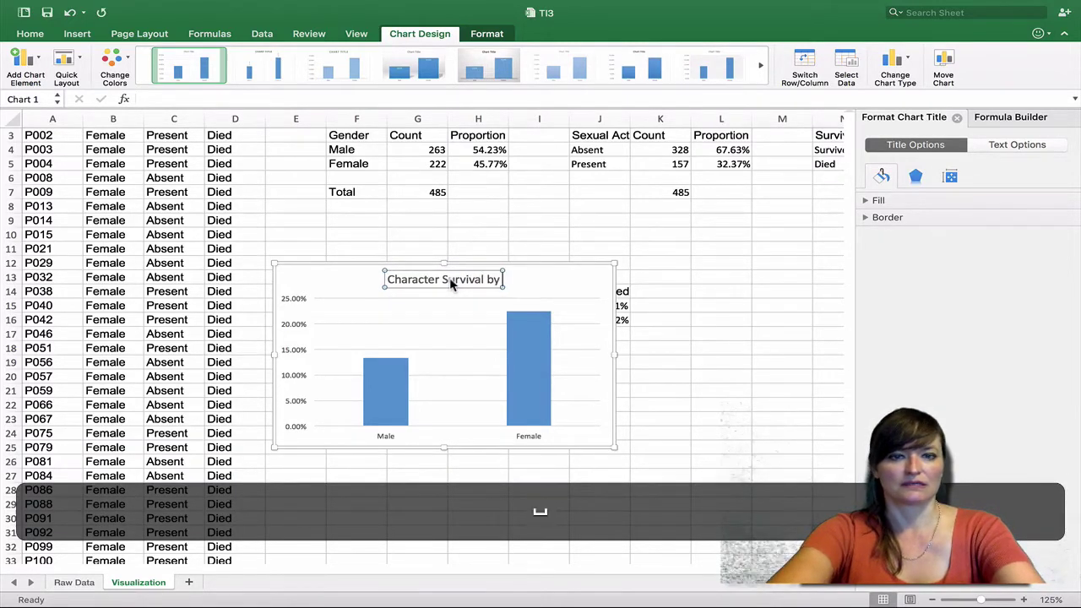
text(Gender)
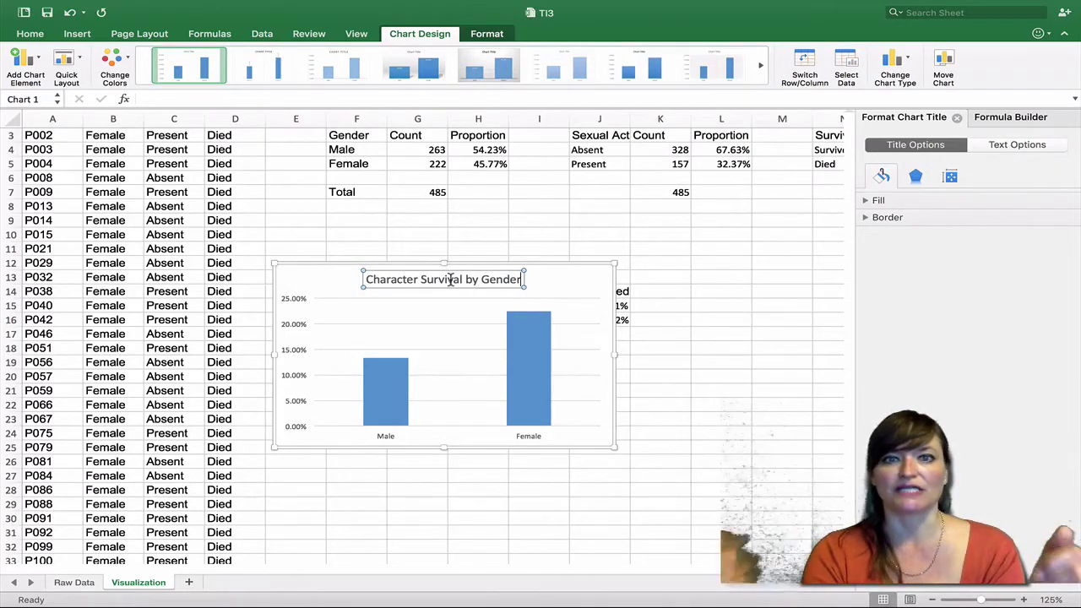
Insert the word "Proportion" at the start of the chart title, before "Character".
click(366, 279)
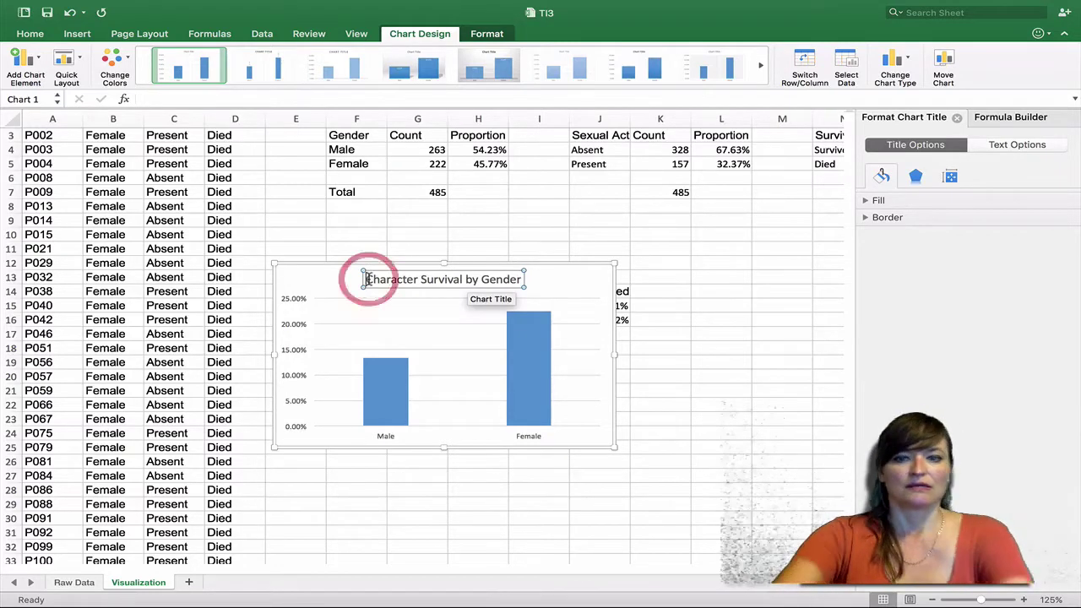
text(Proportion)
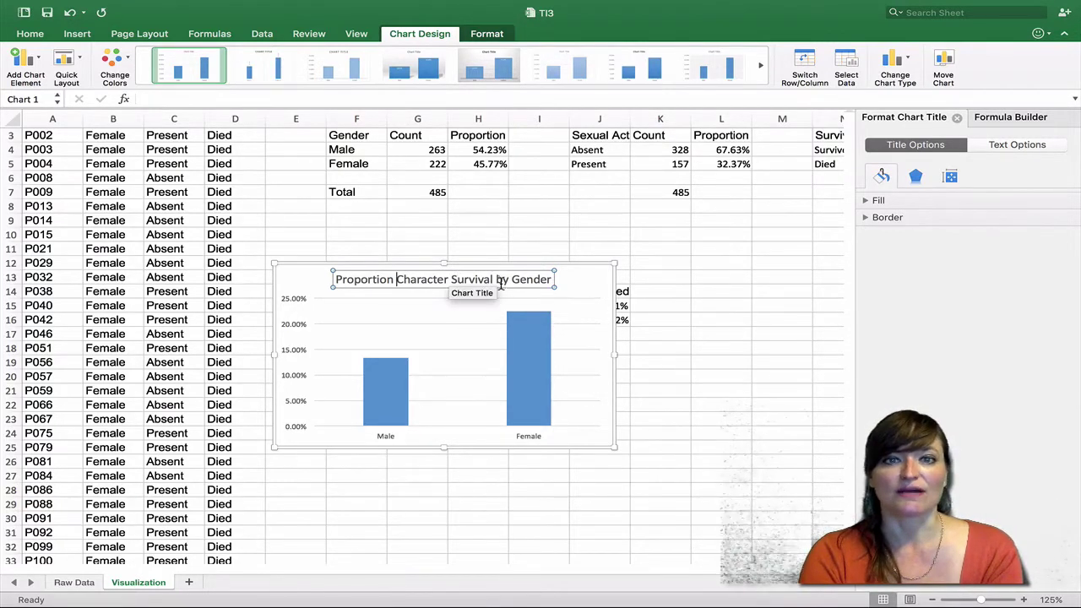
click(693, 341)
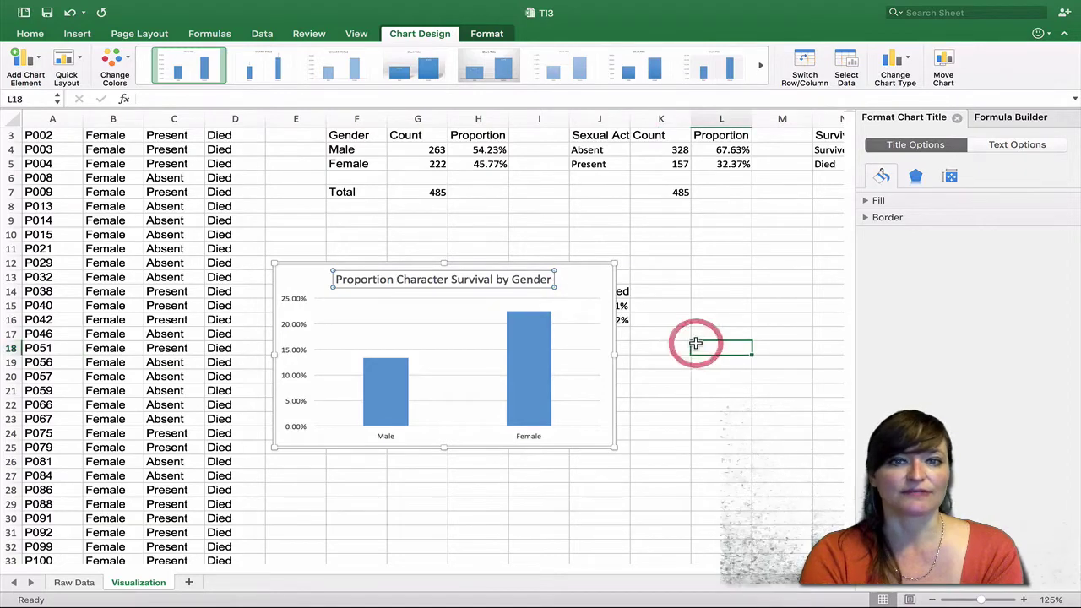
Add a primary horizontal axis title to the column chart and set its text to "Gender".
click(309, 358)
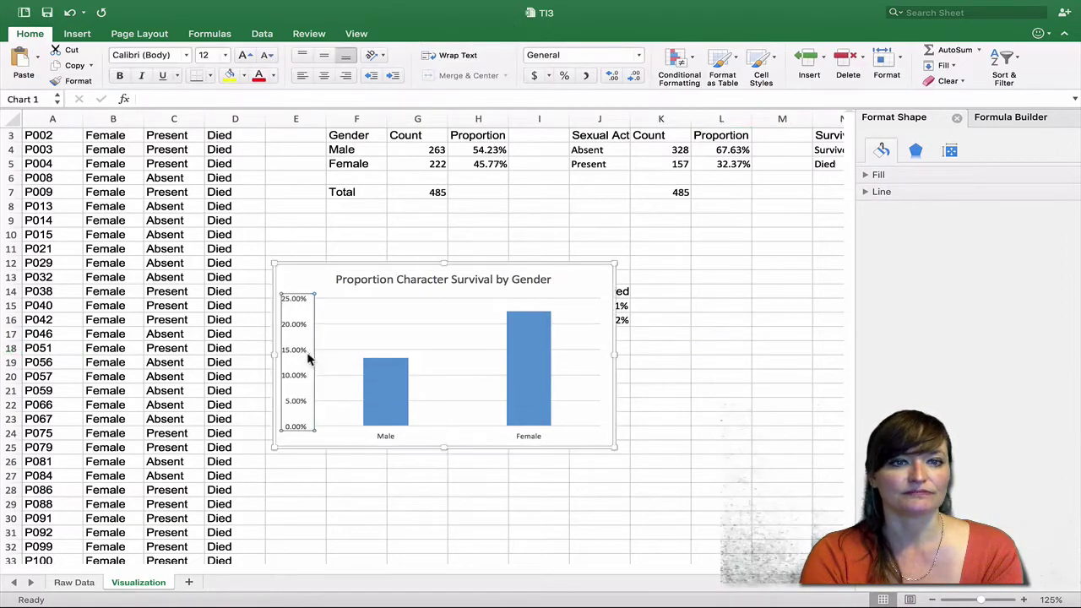
click(77, 34)
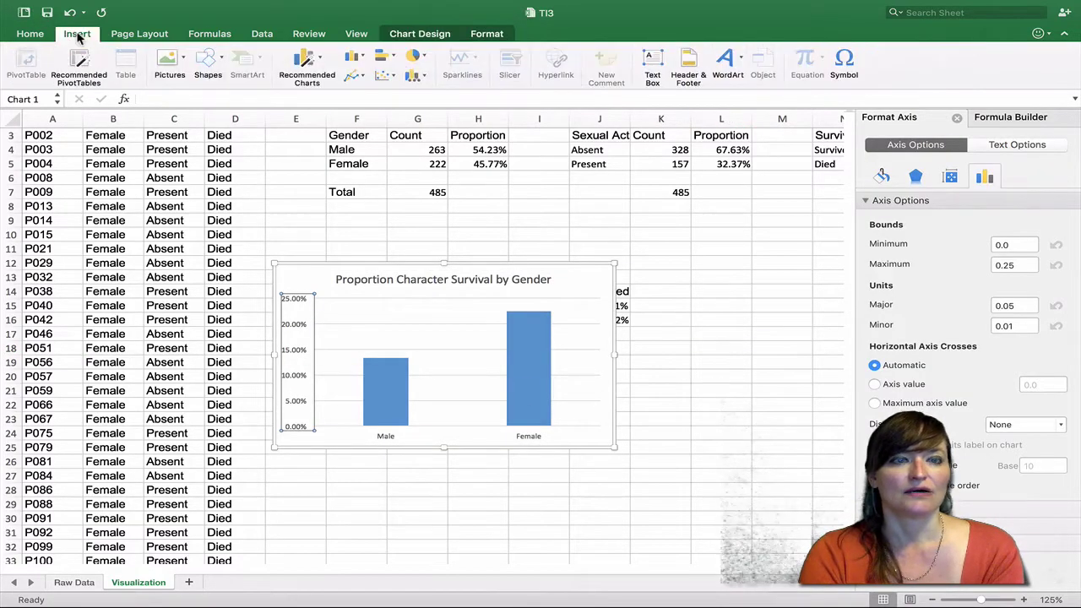
click(413, 33)
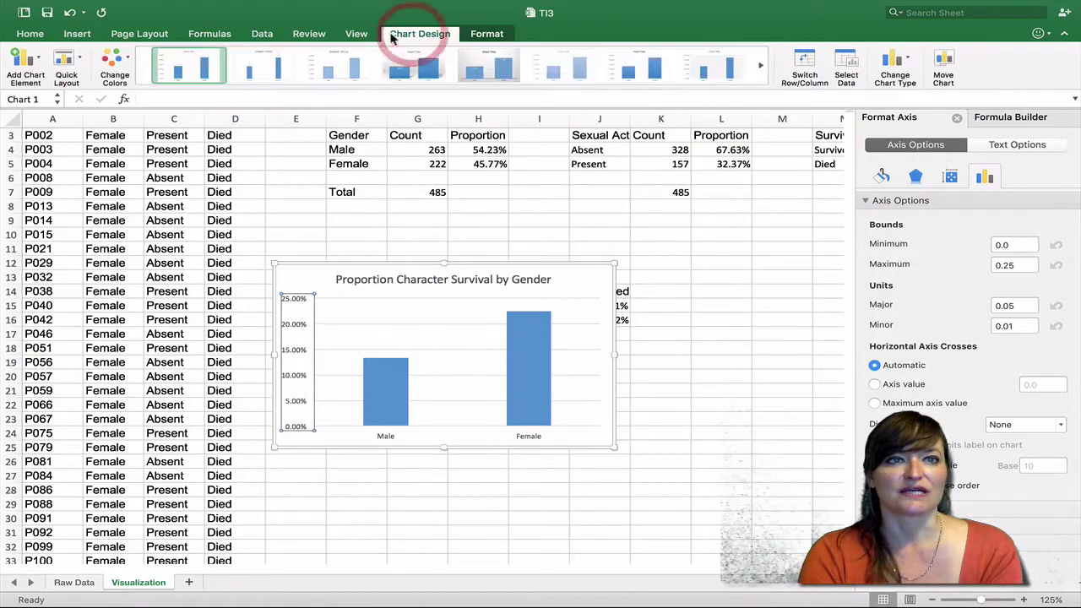
click(21, 57)
mouse_move(30, 83)
mouse_move(119, 98)
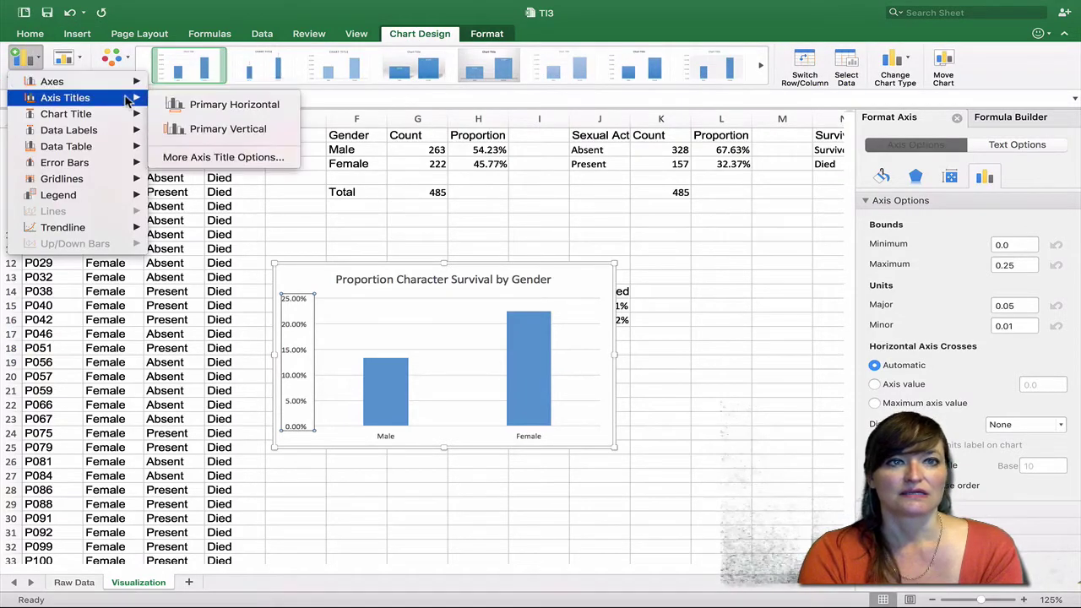
click(182, 108)
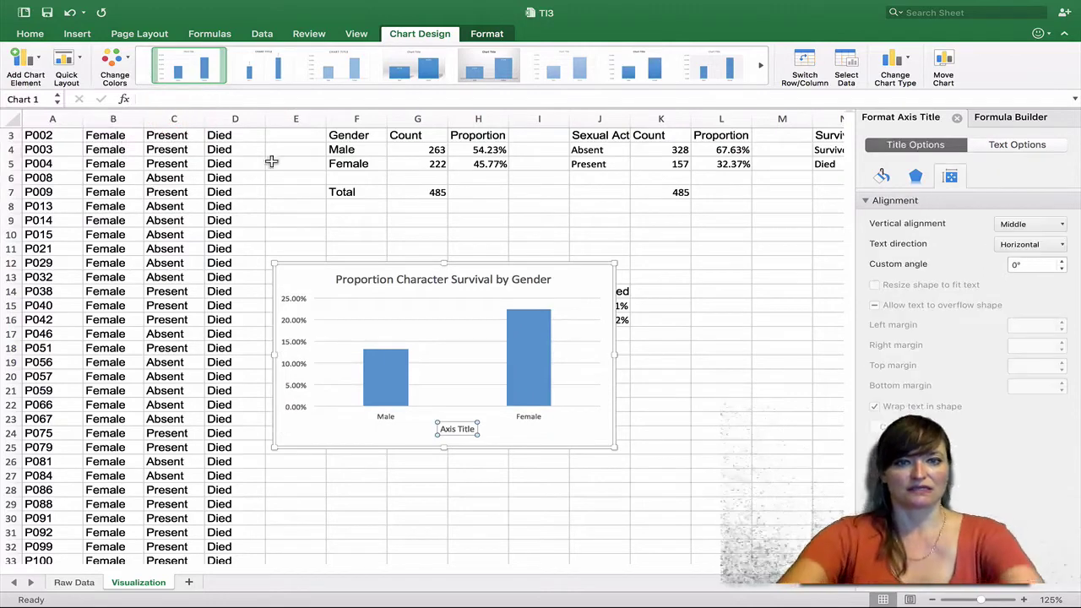
triple_click(457, 430)
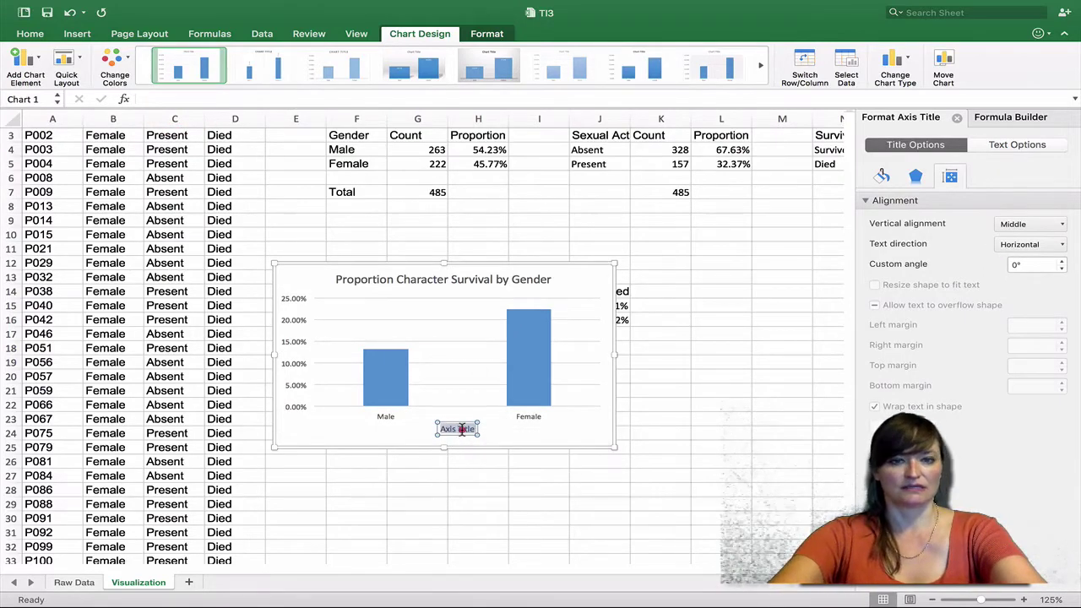
text(Gender)
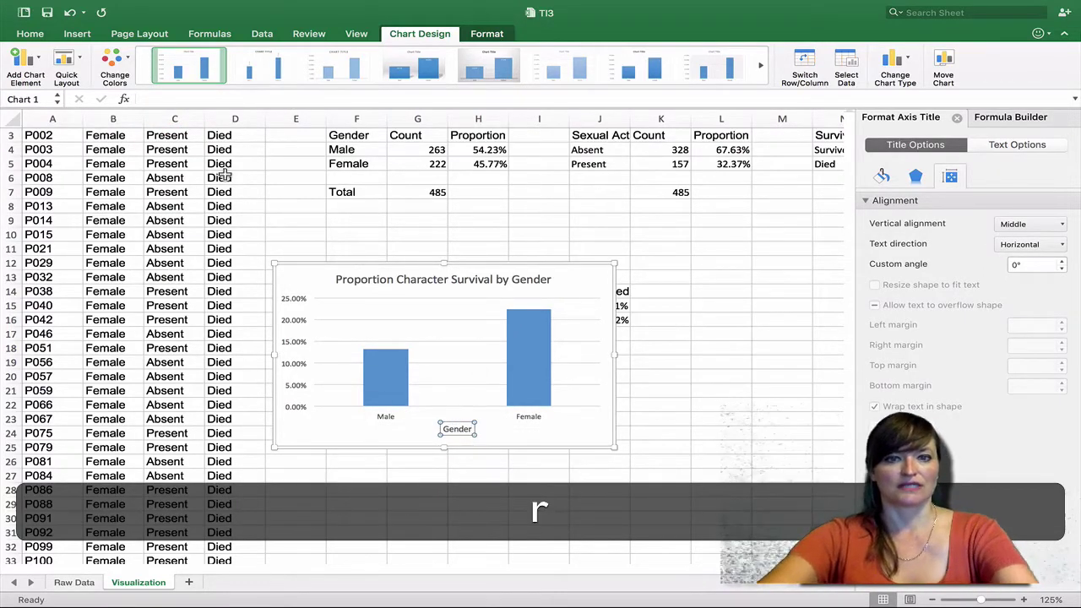
Add a primary vertical axis title to the column chart and set its text to "Proportion Survived".
click(42, 65)
mouse_move(84, 98)
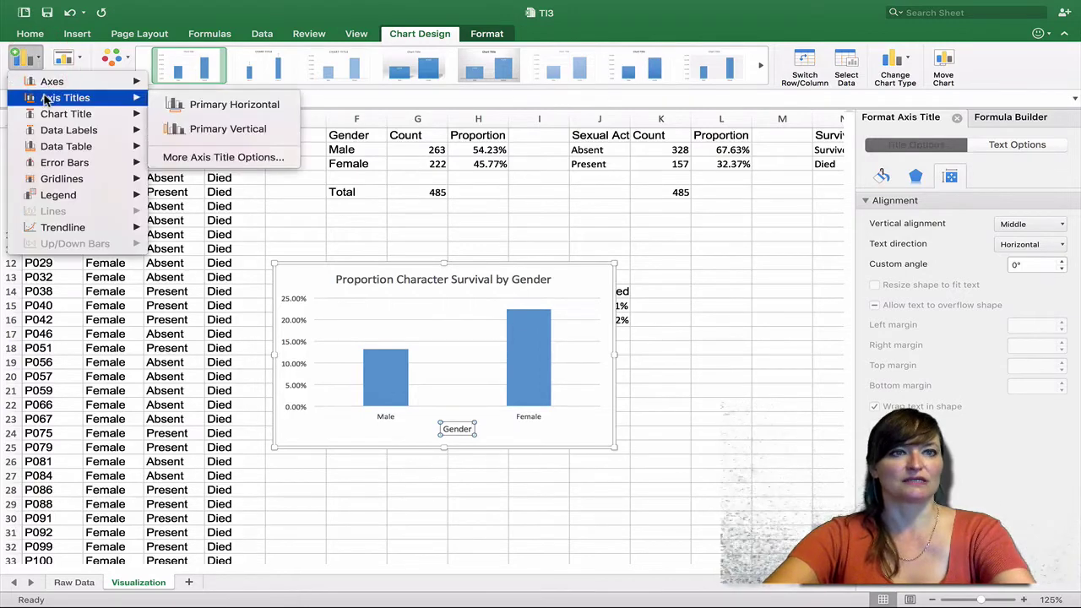
click(178, 128)
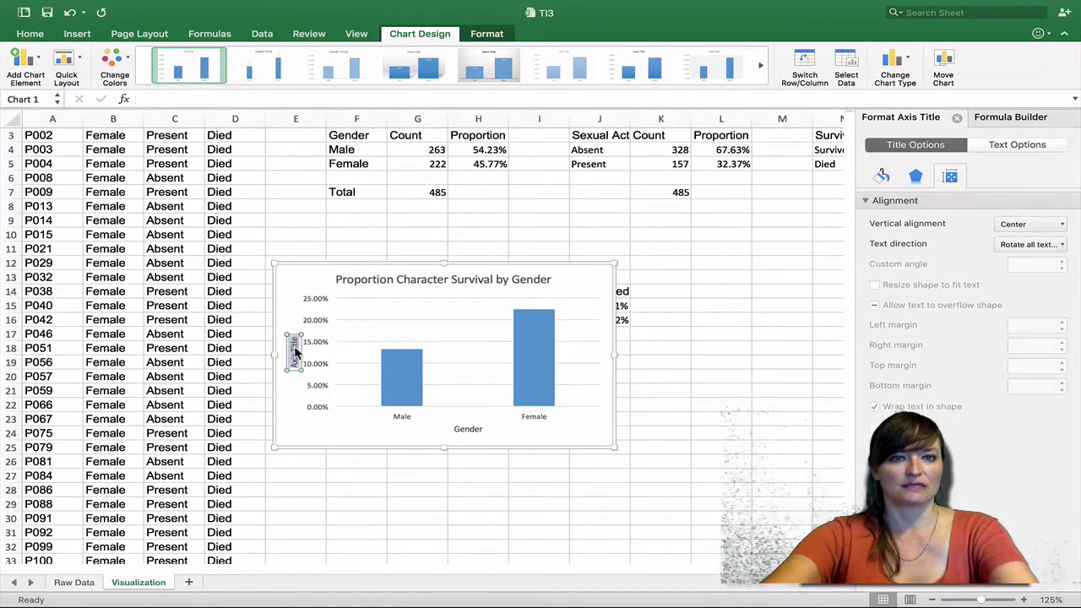
text(Rp)
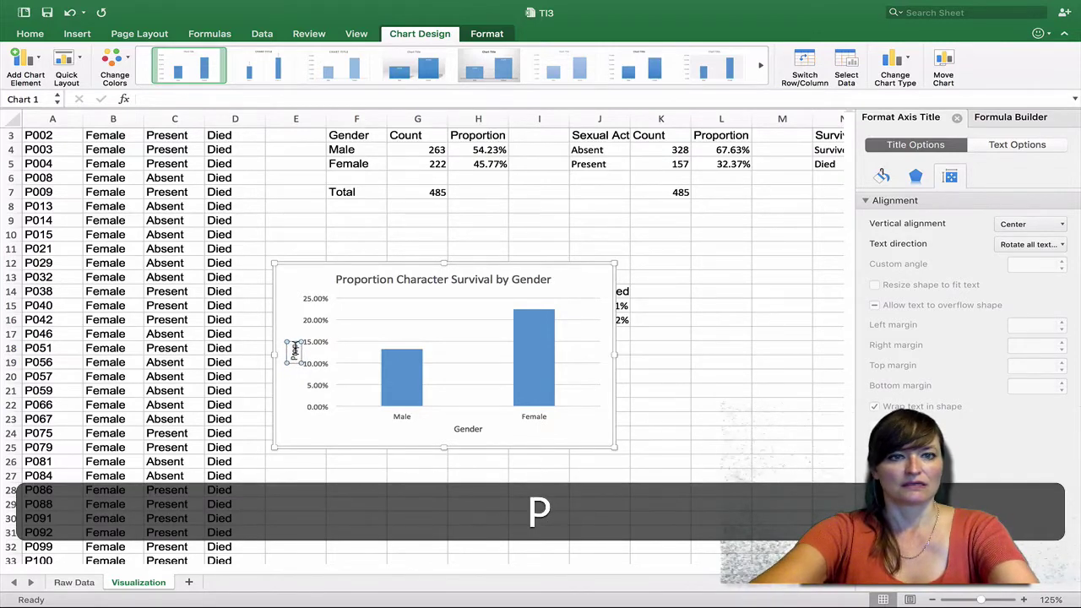
text(ortion S)
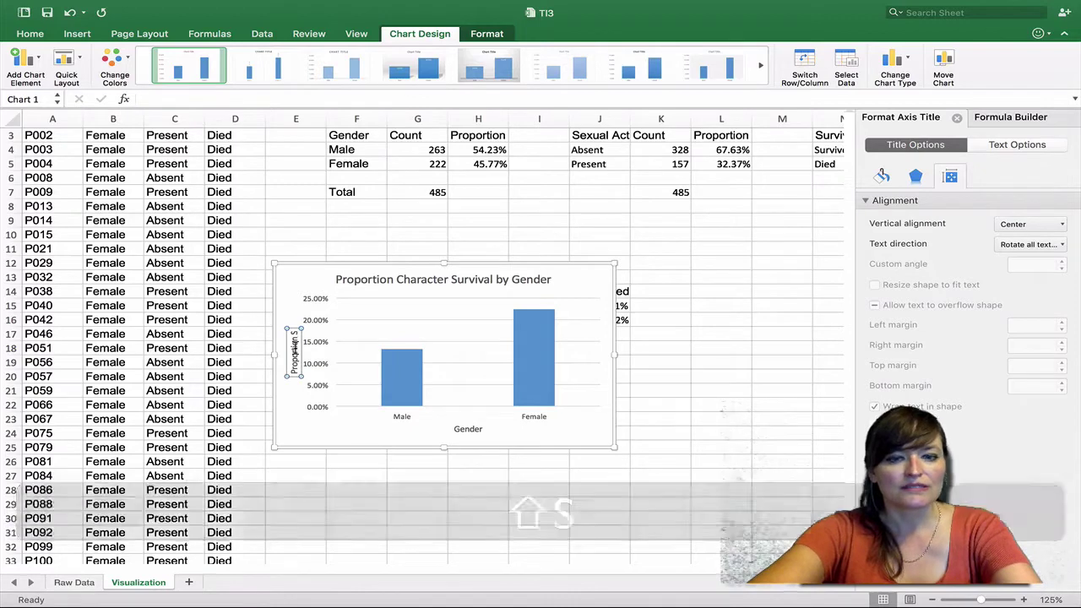
text(urvived)
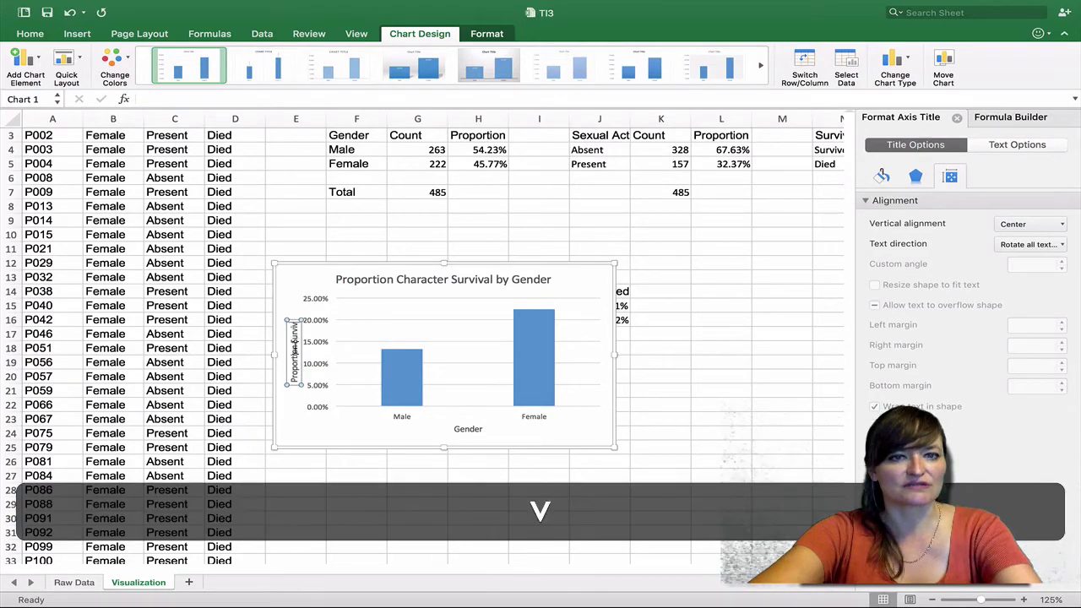
Format the chart's vertical axis numbers as percentages without decimal places.
click(314, 344)
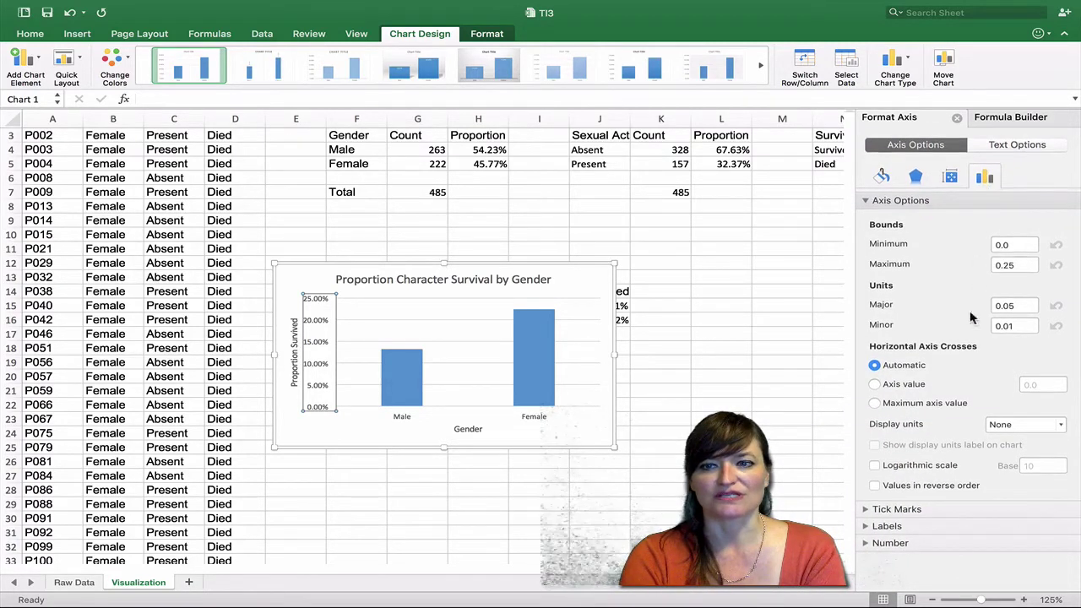
click(938, 545)
scroll(937, 526, down, 3)
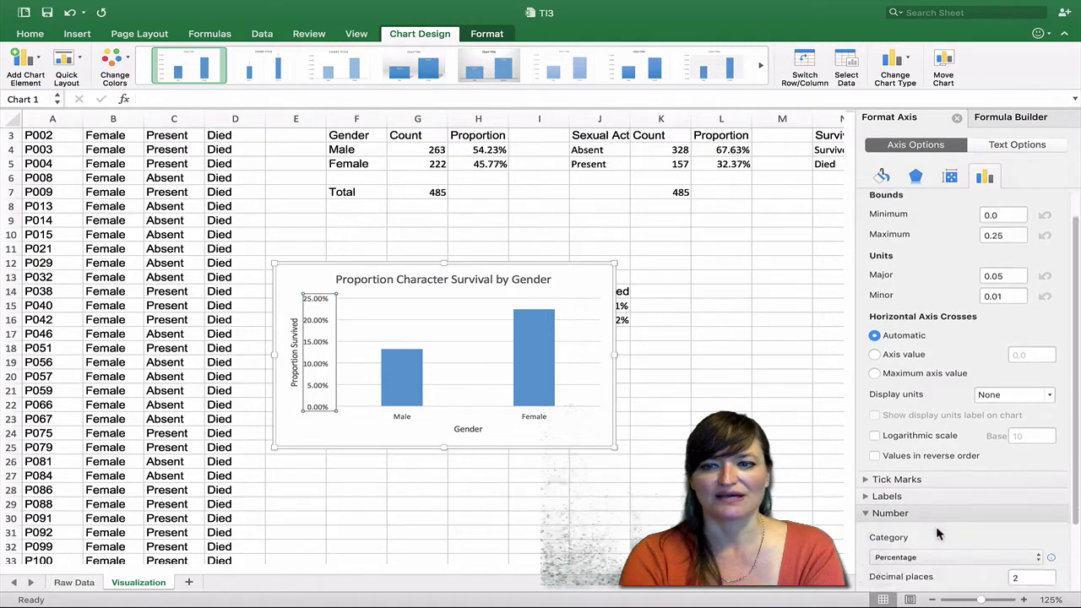
click(1025, 510)
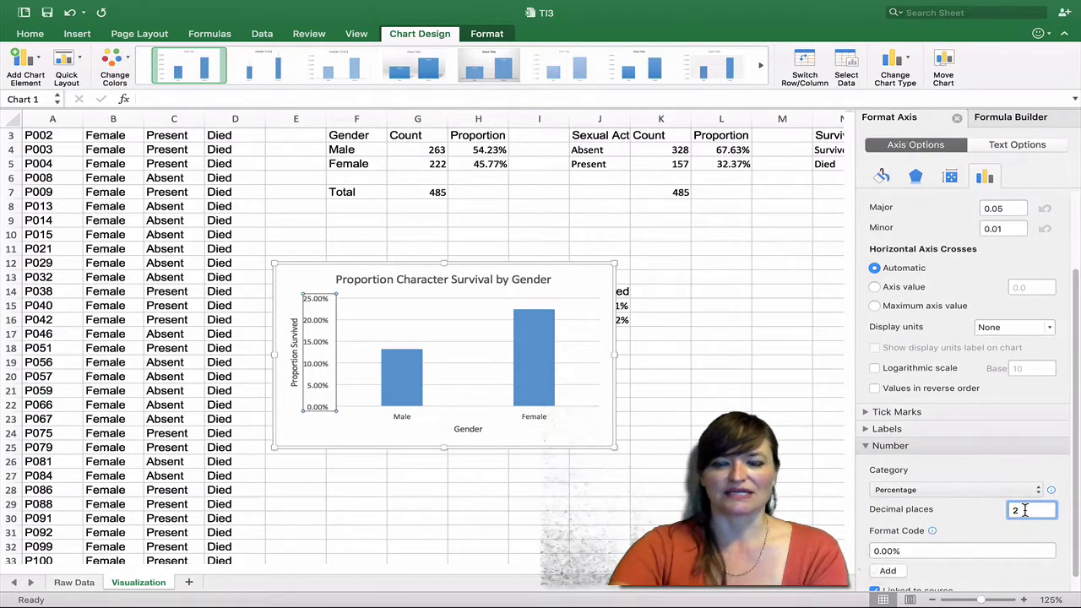
key(BackSpace)
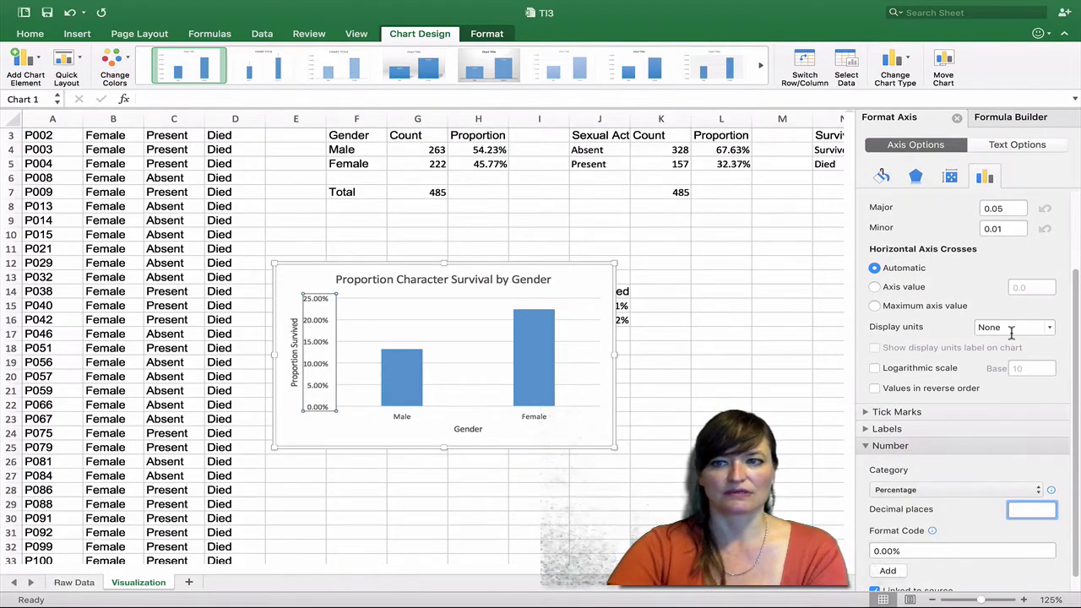
click(1002, 228)
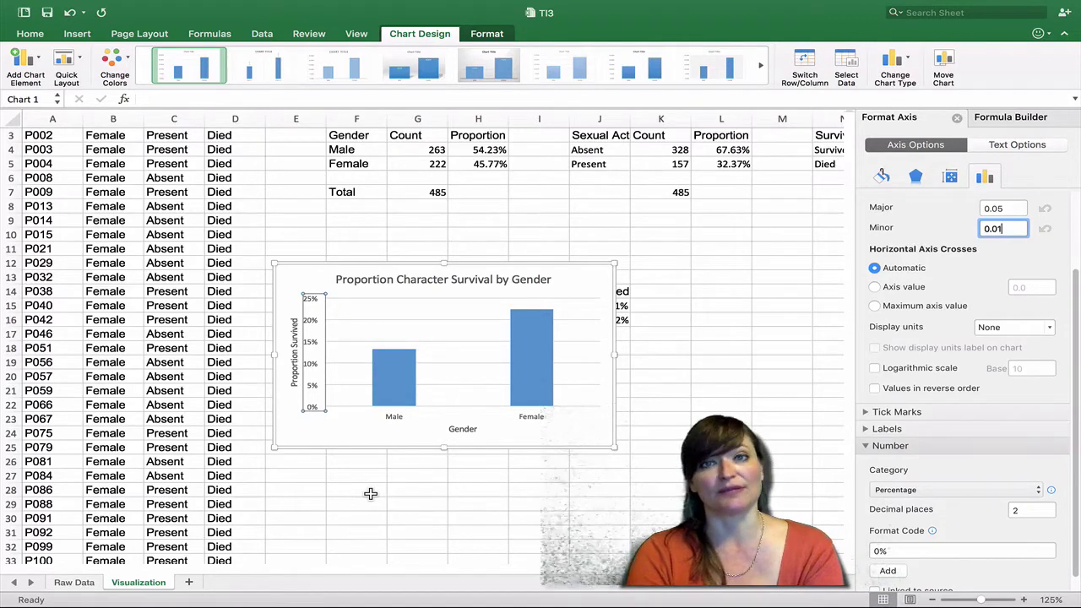
click(687, 332)
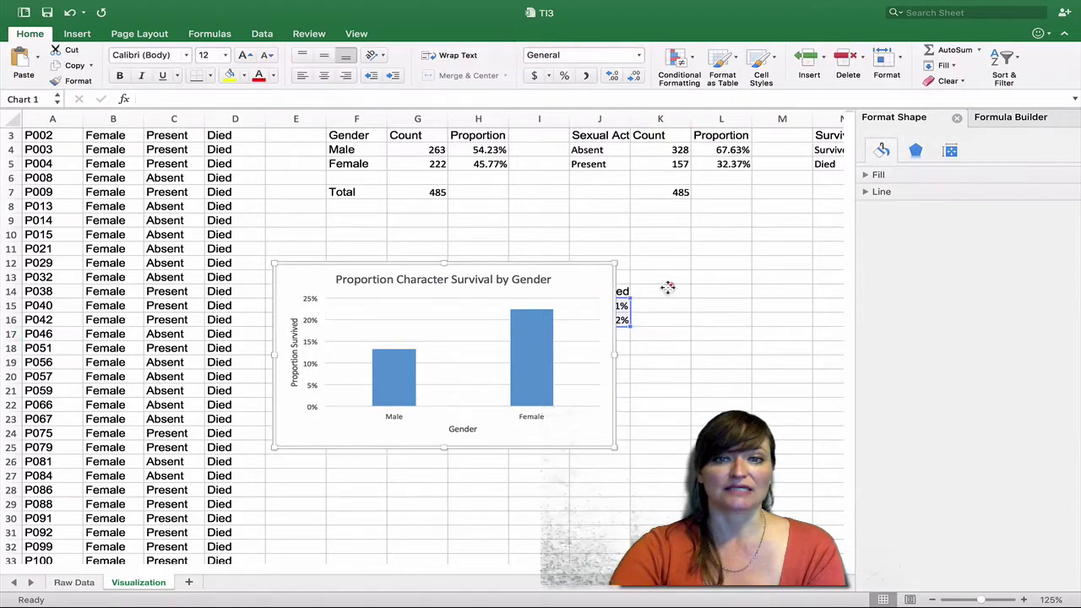
Move the chart off the survival table and relabel the male row in F15 as "Male (n=263)".
drag(582, 285, 330, 383)
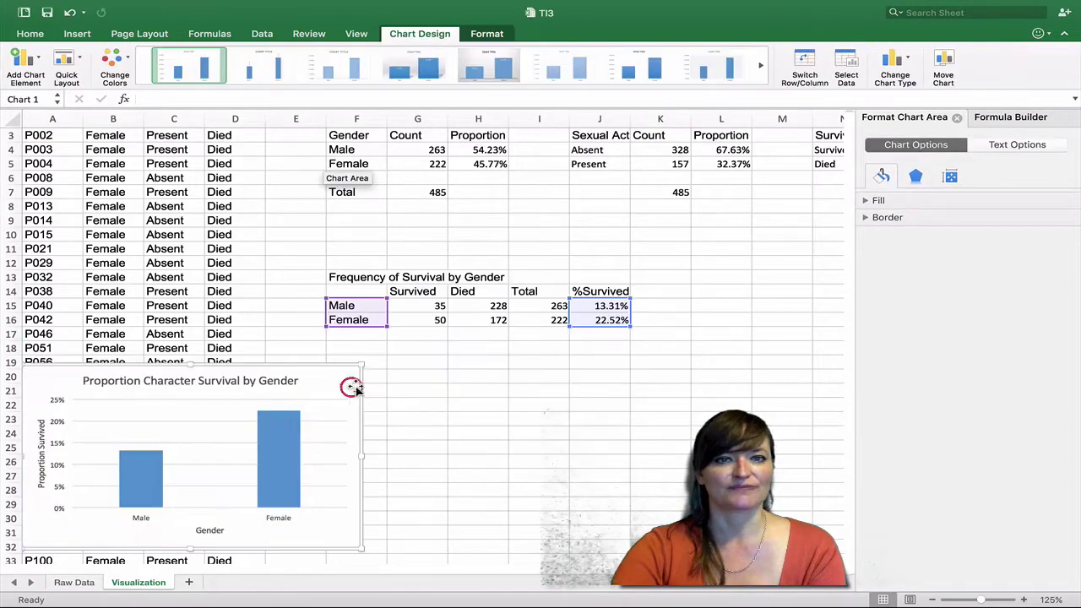
click(358, 306)
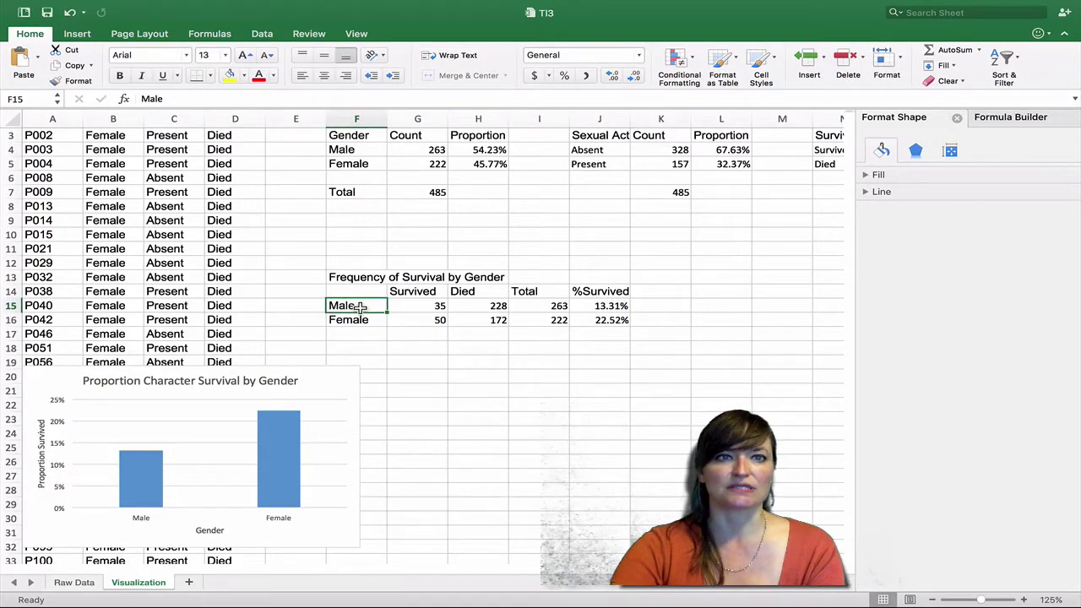
click(184, 98)
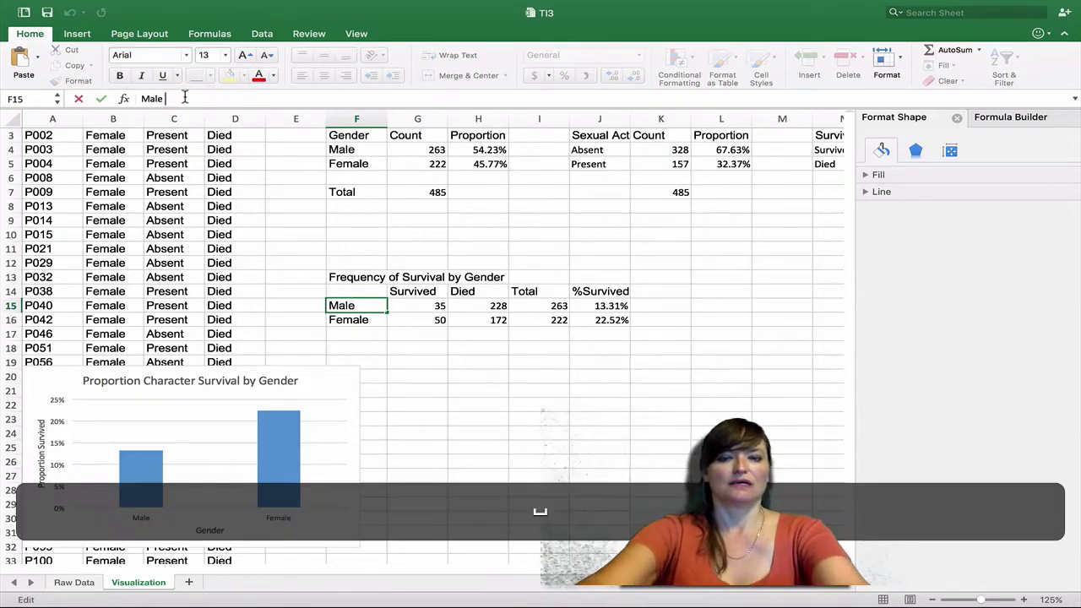
text((n)
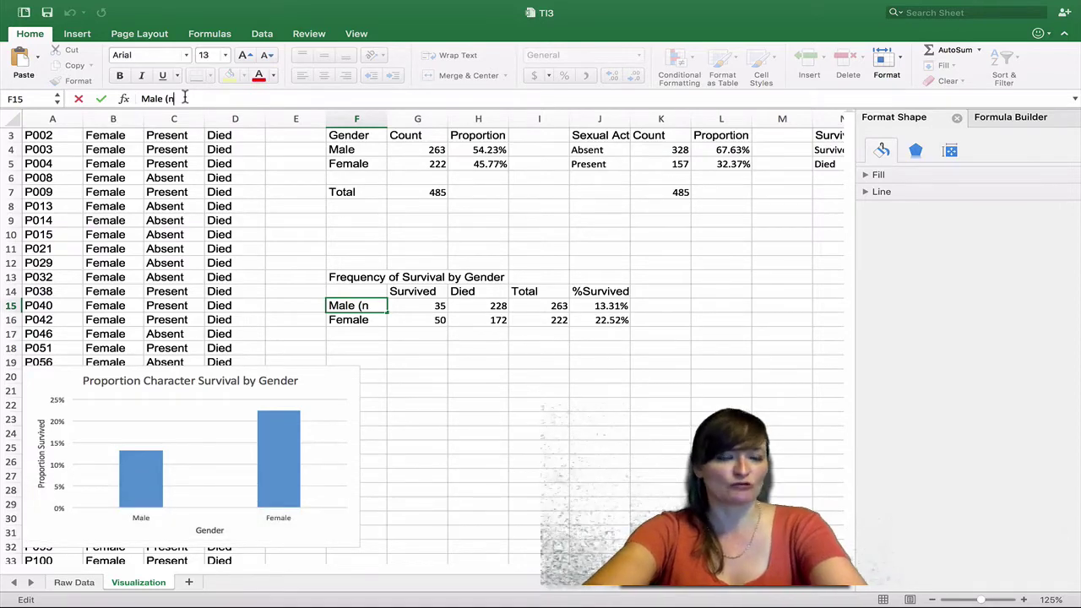
text(=)
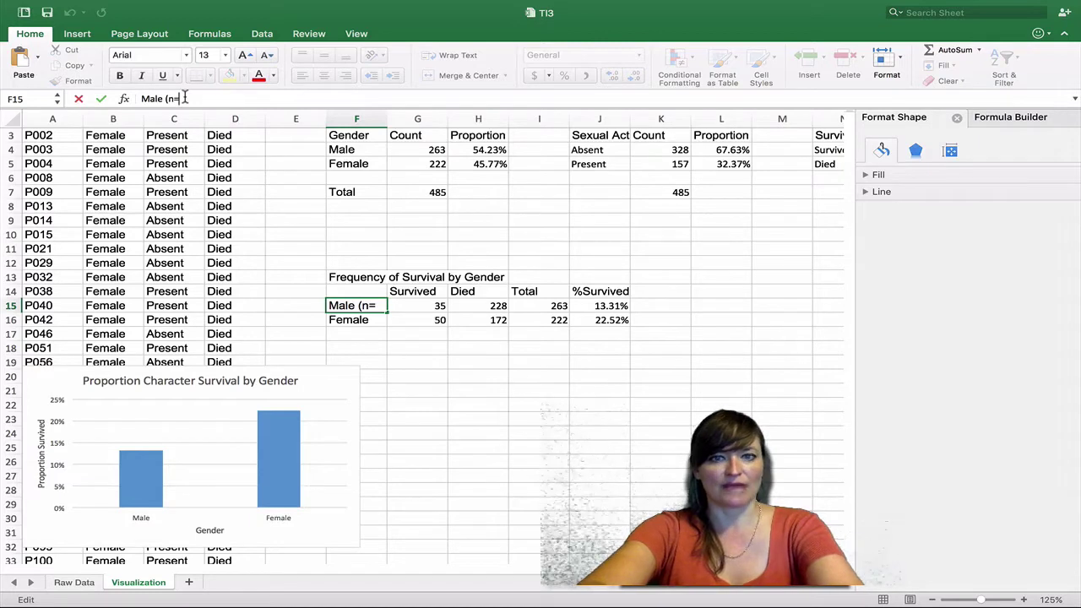
text(263)
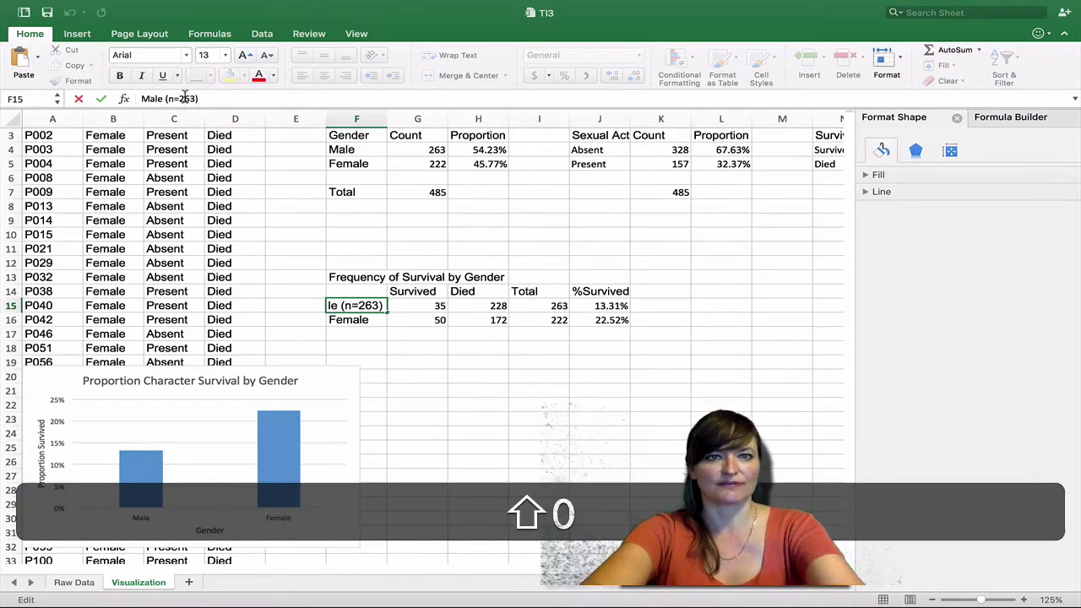
key(Return)
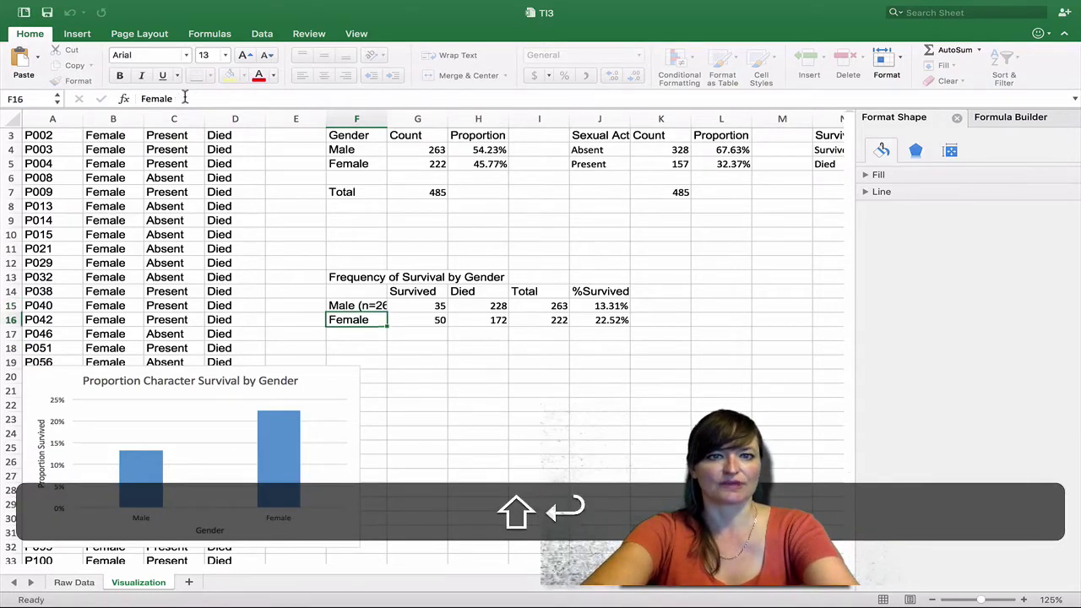
Relabel the female row in F16 as "Female (n=222)".
text(Female ()
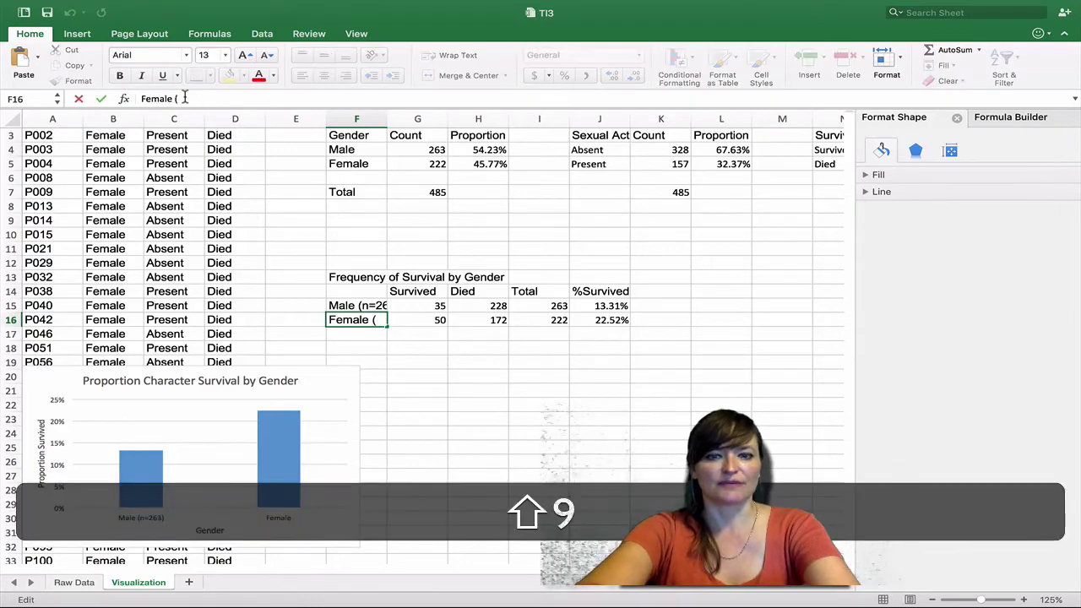
text(n=222))
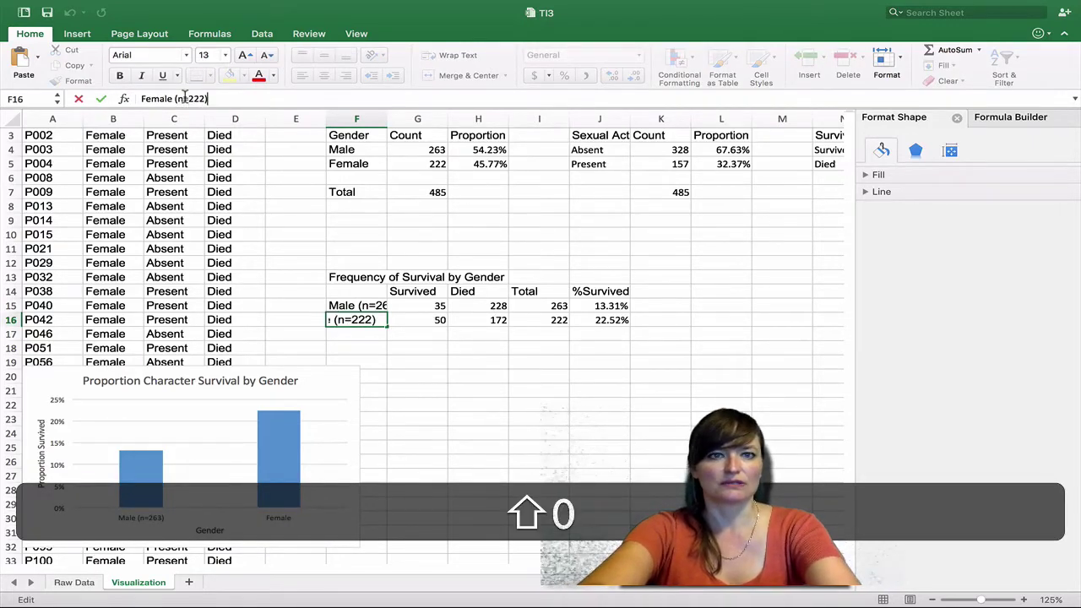
key(Return)
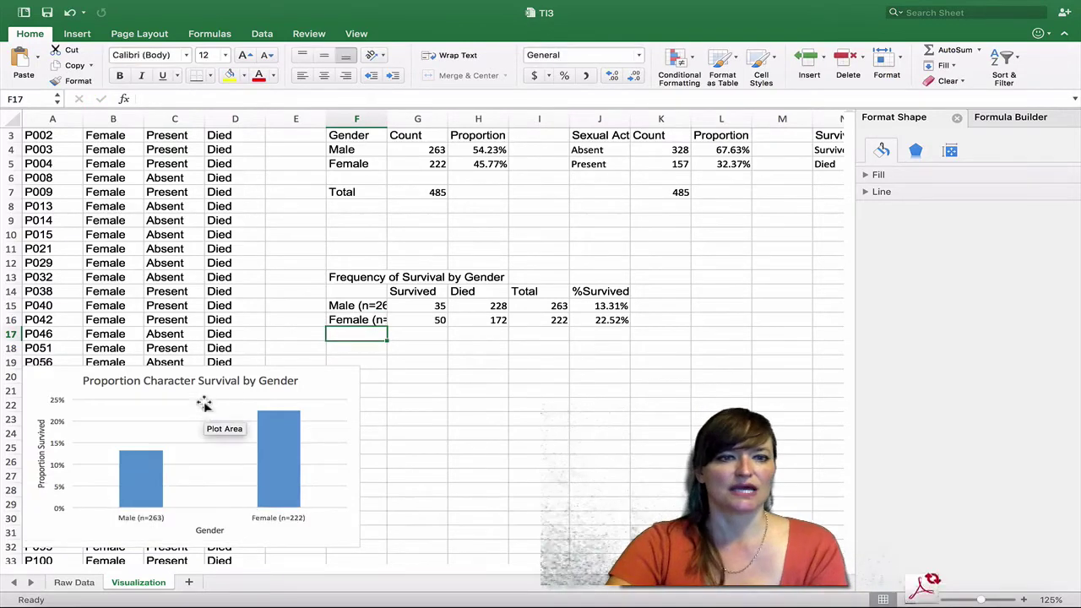
Move the chart beside the survival-by-gender table, starting at column K.
drag(204, 405, 198, 157)
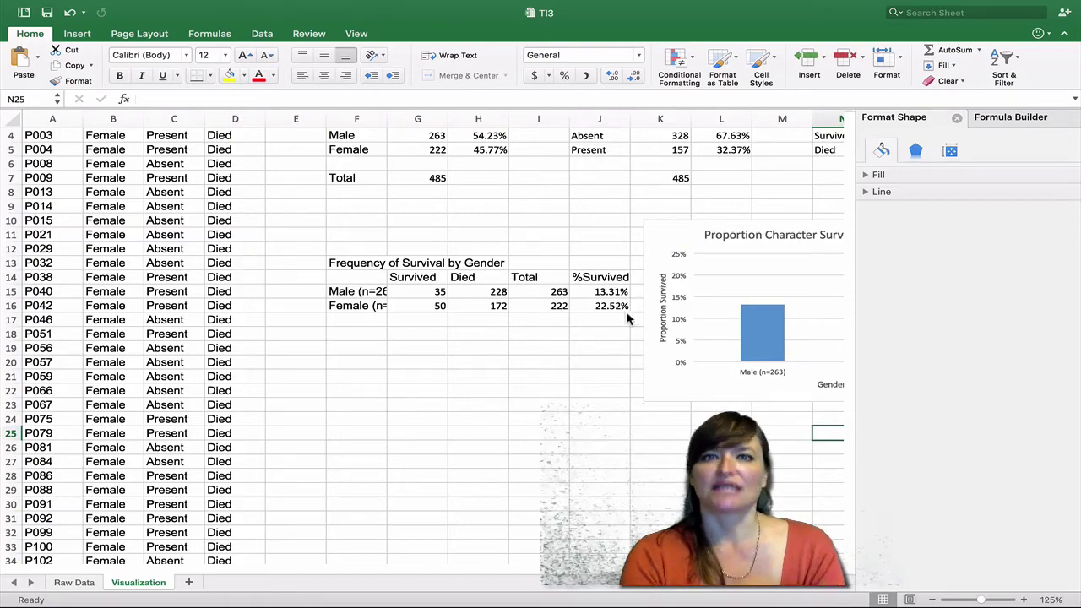
scroll(611, 319, up, 3)
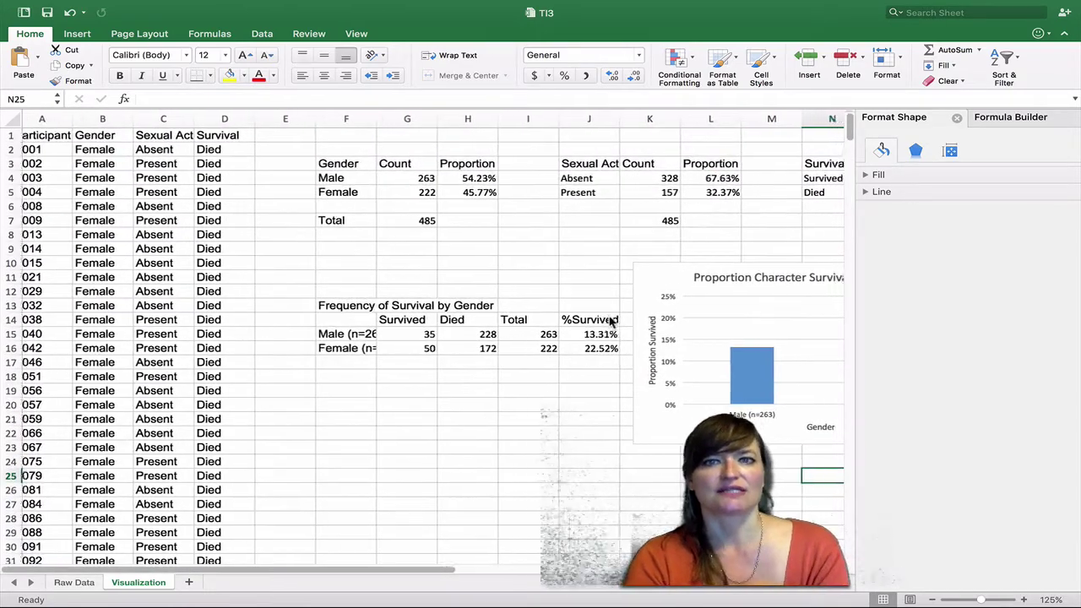
scroll(595, 270, left, 1)
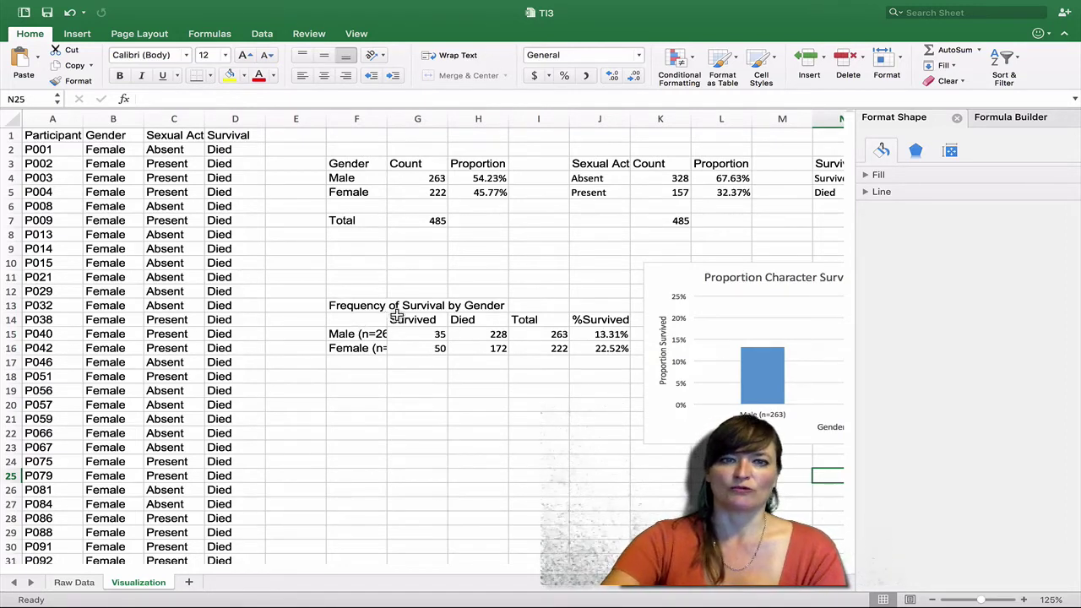
Enter the table title "Frequency of Survival by Sexual Activity" in cell F19.
click(363, 391)
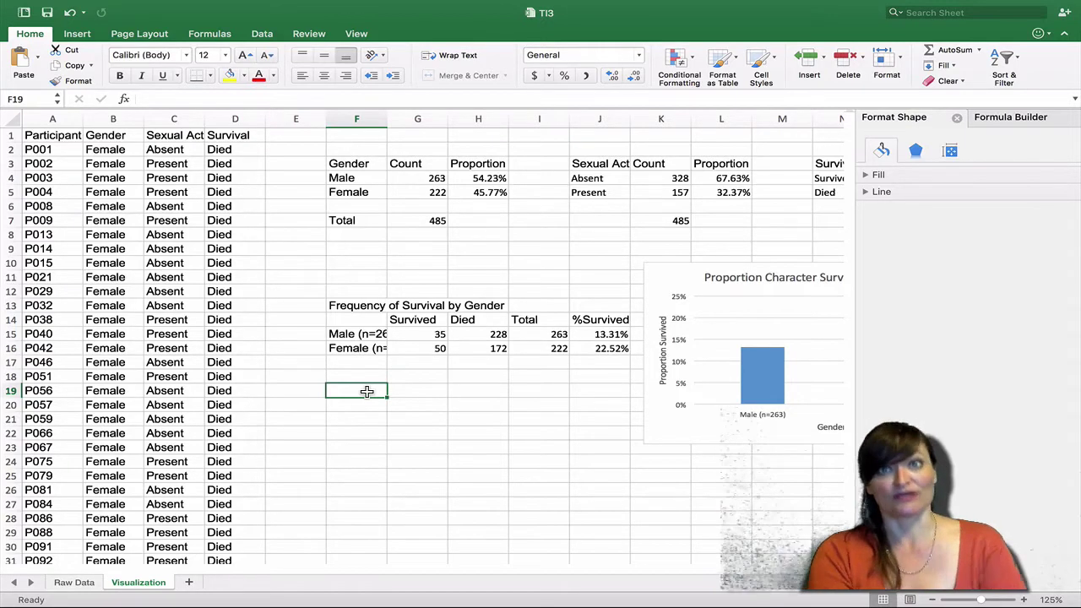
text(F)
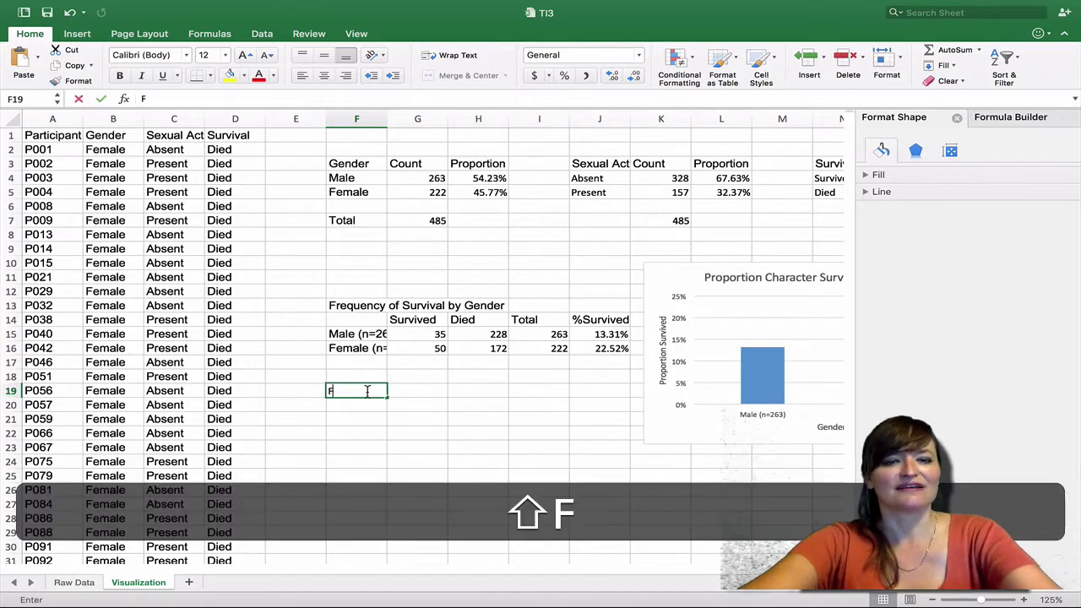
text(requency of )
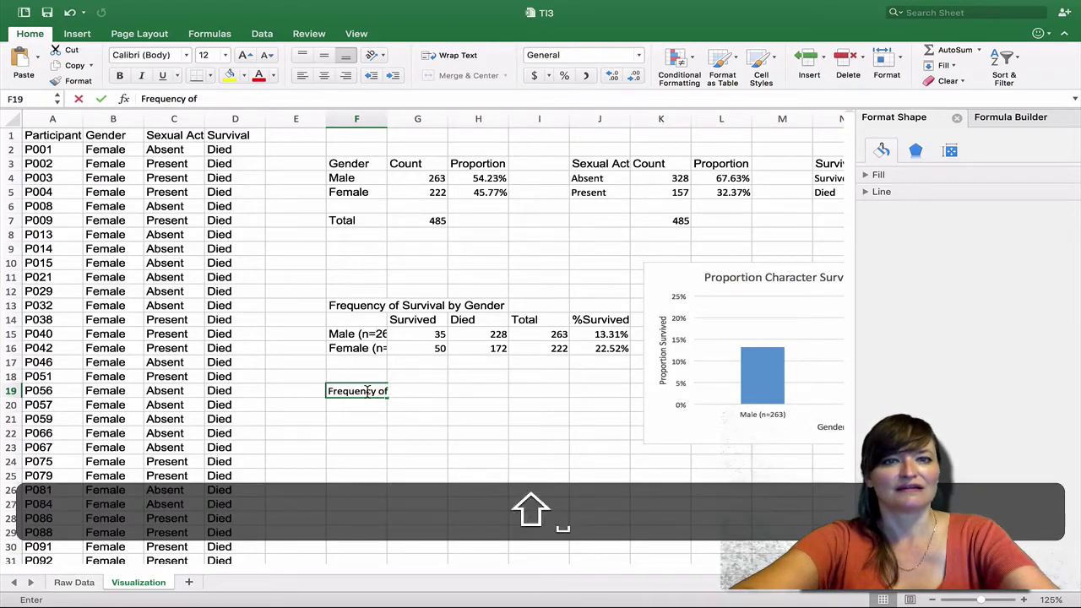
text(Survival by)
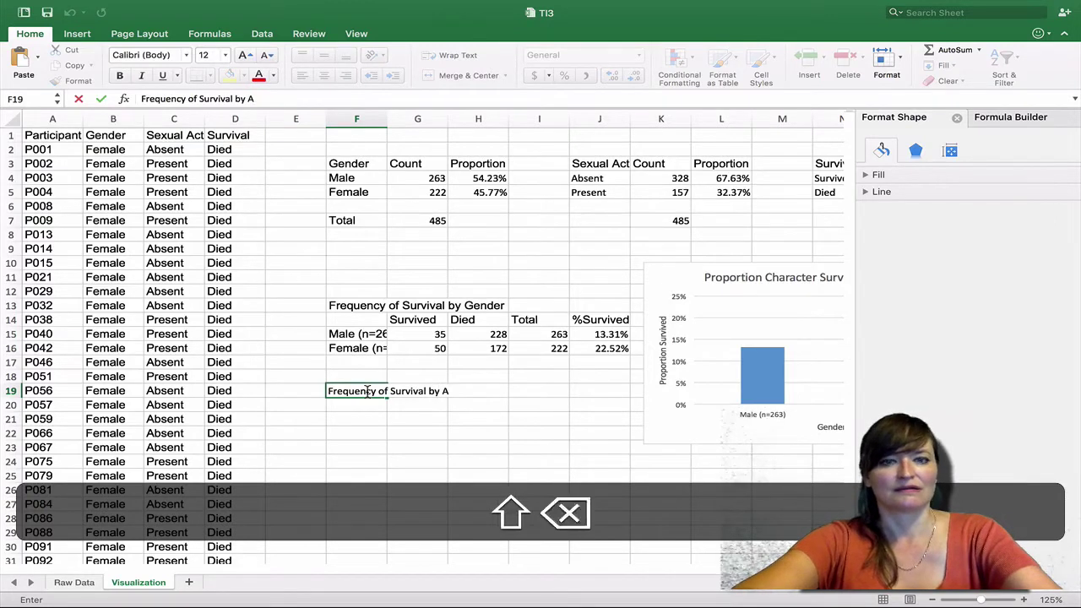
text( SE)
key(BackSpace)
text(exu)
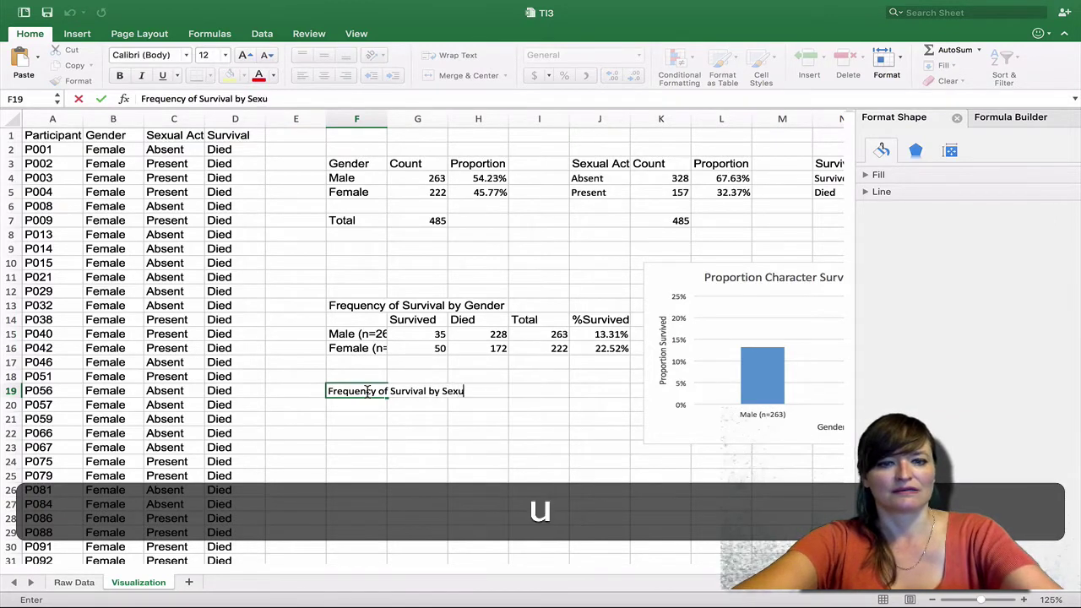
text(al Activity)
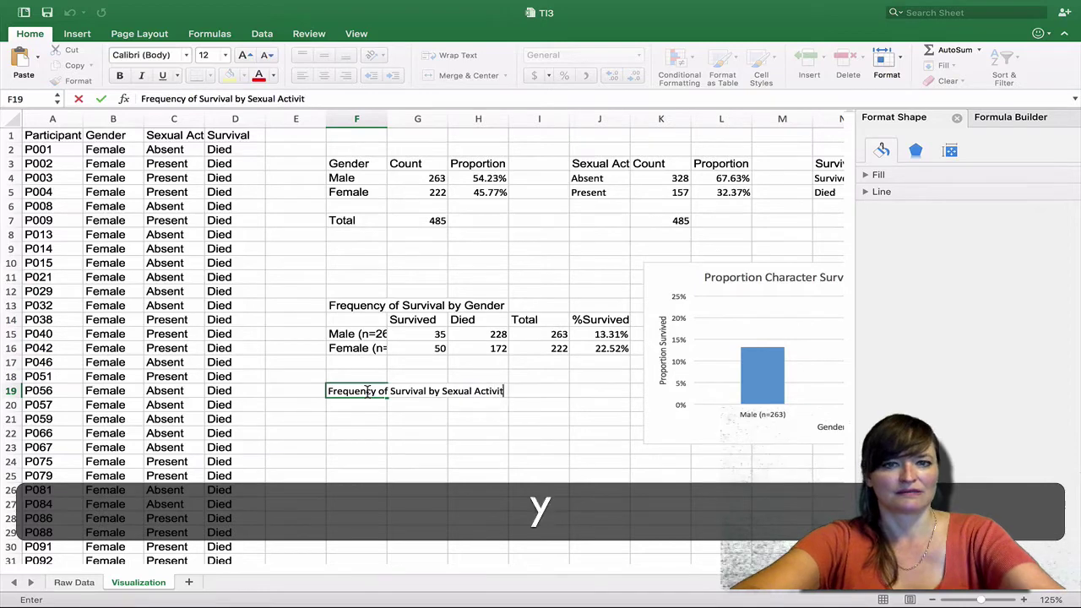
key(Return)
Copy the headings Survived, Died, Total and %Survived from G14:J14 into the new table's header row starting at G20.
key(Tab)
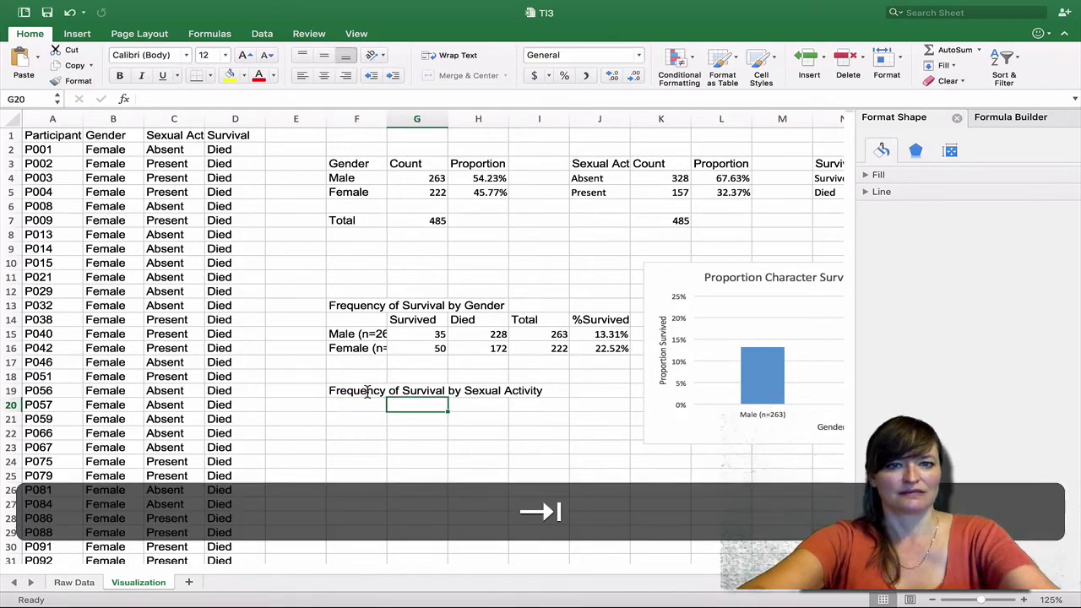
drag(414, 326, 577, 315)
key(super+c)
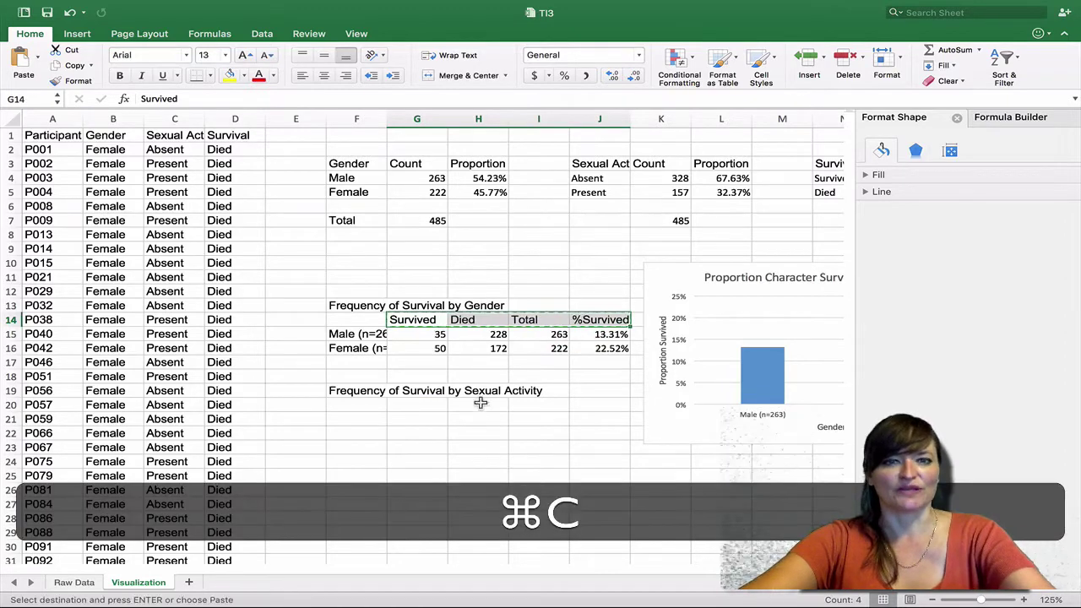
click(434, 405)
key(super+v)
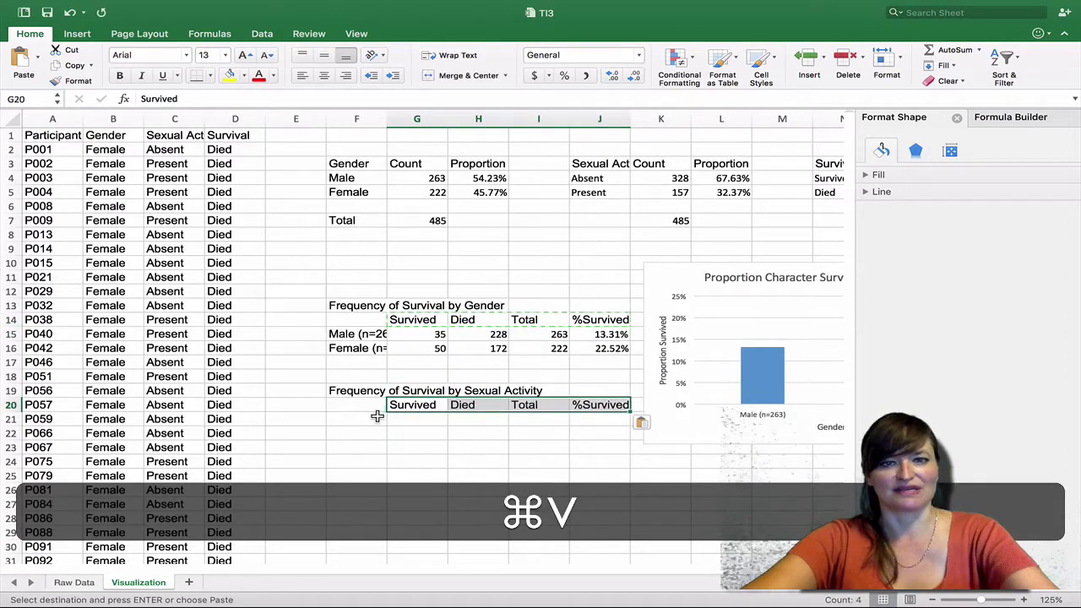
Enter the row labels "Sexually Active" in F21 and "Not Sexually Active" in F22.
click(374, 416)
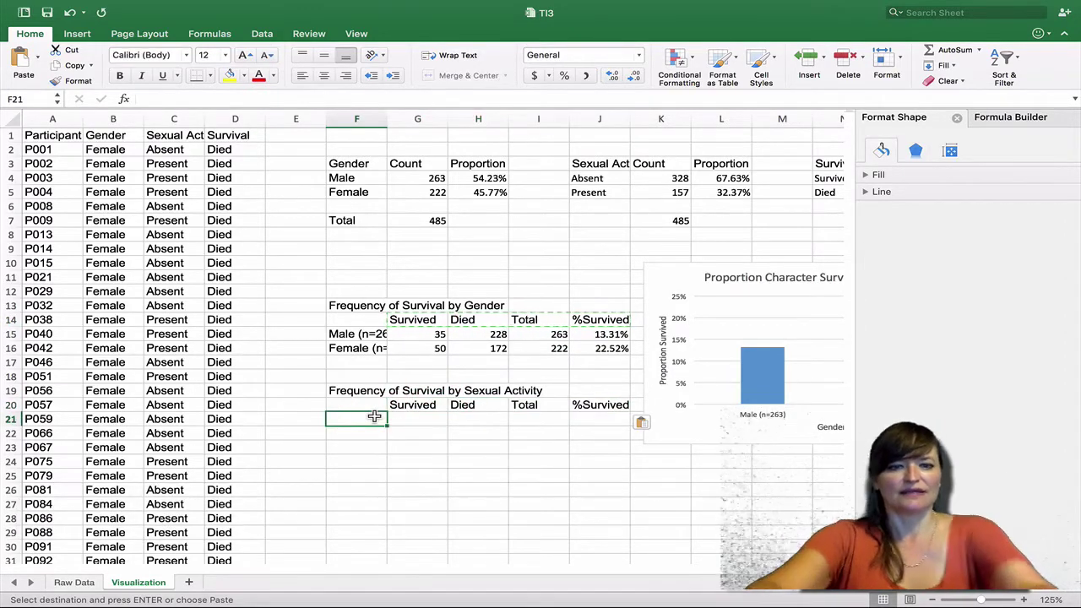
text(Sexua)
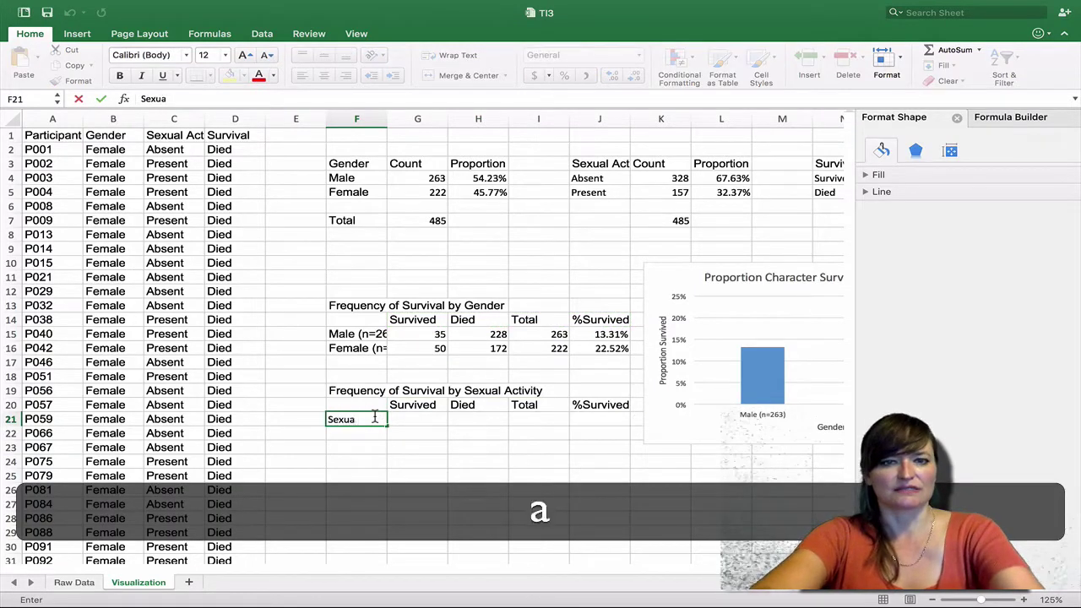
text(lly Active)
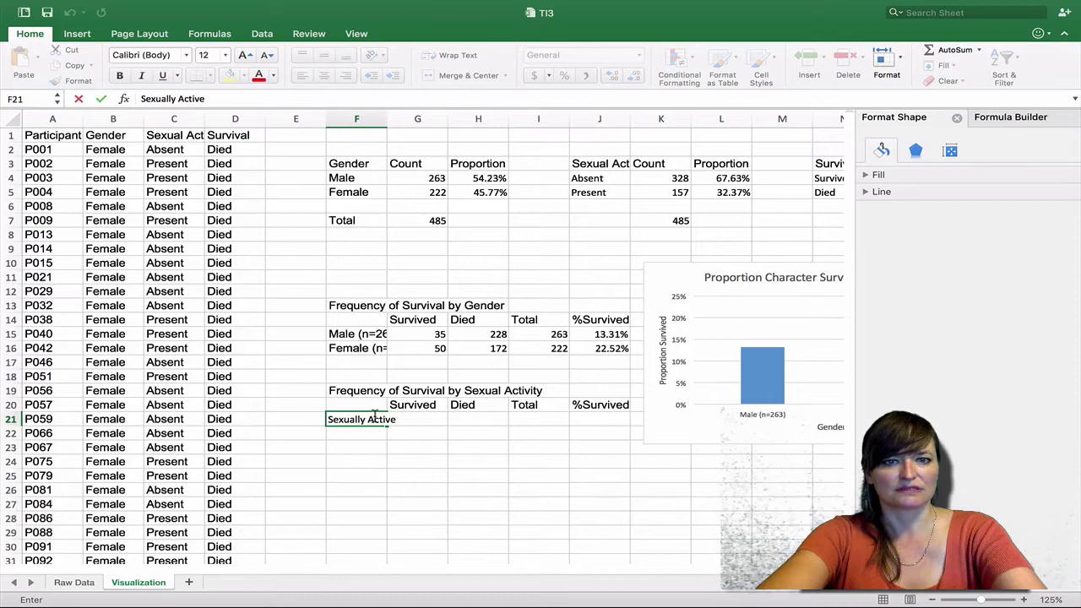
key(Return)
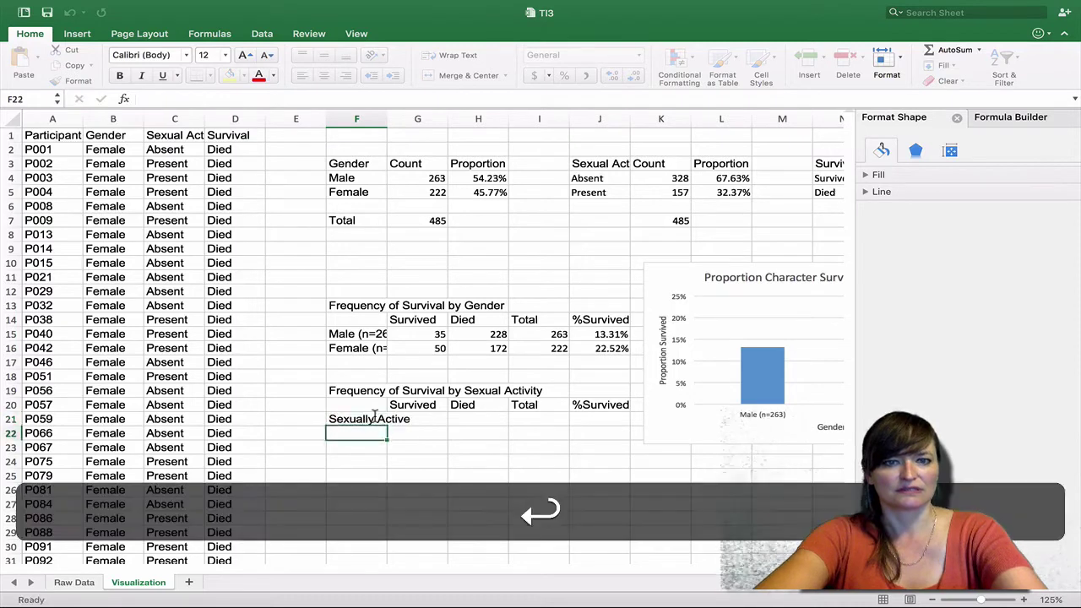
text(Note)
key(BackSpace)
key(BackSpace)
text(S)
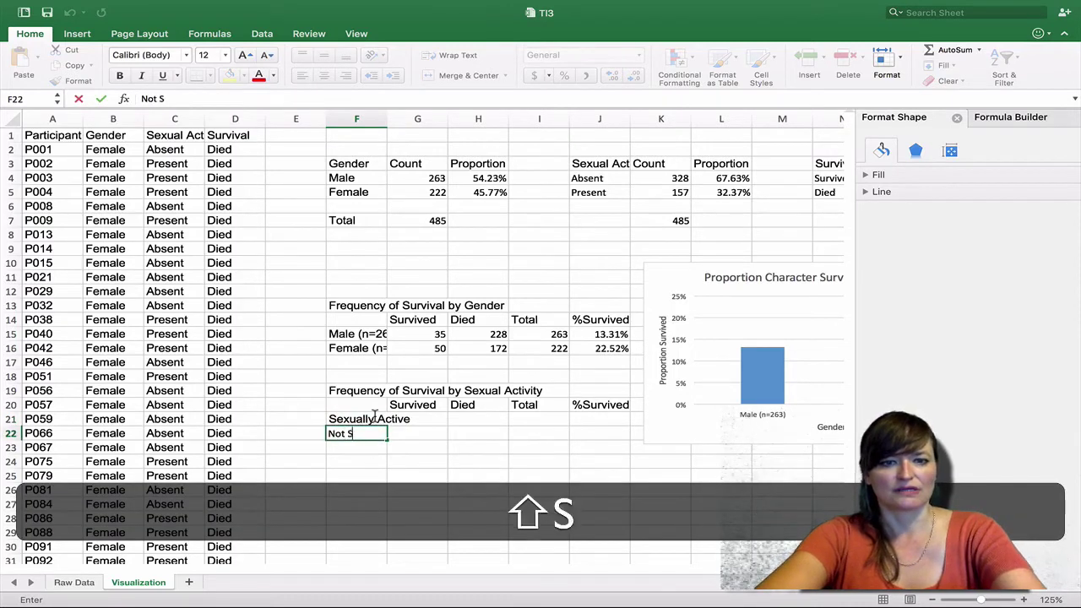
text(exually Active)
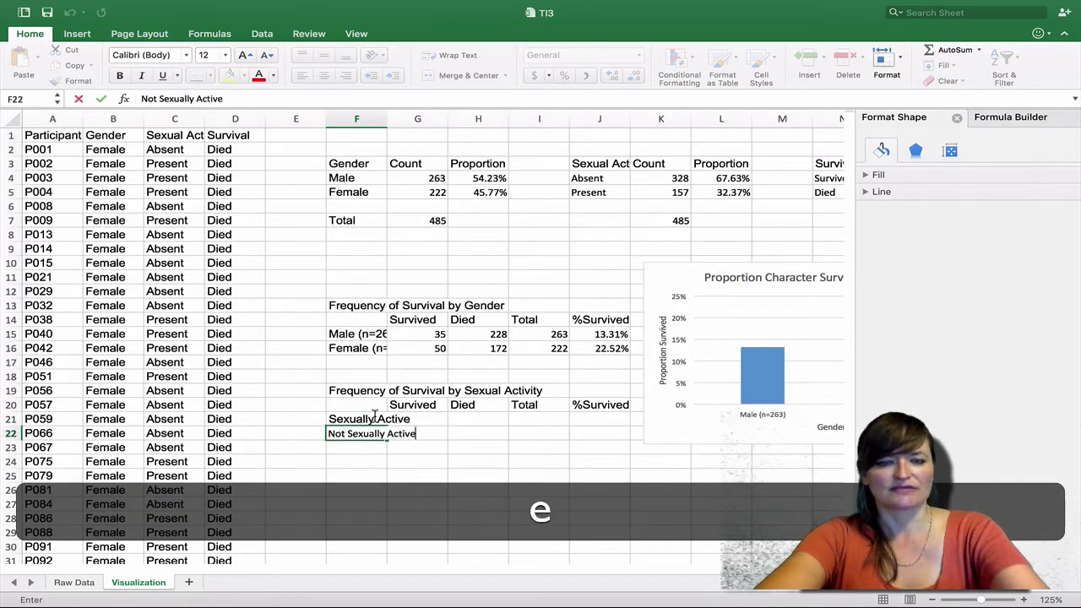
key(Tab)
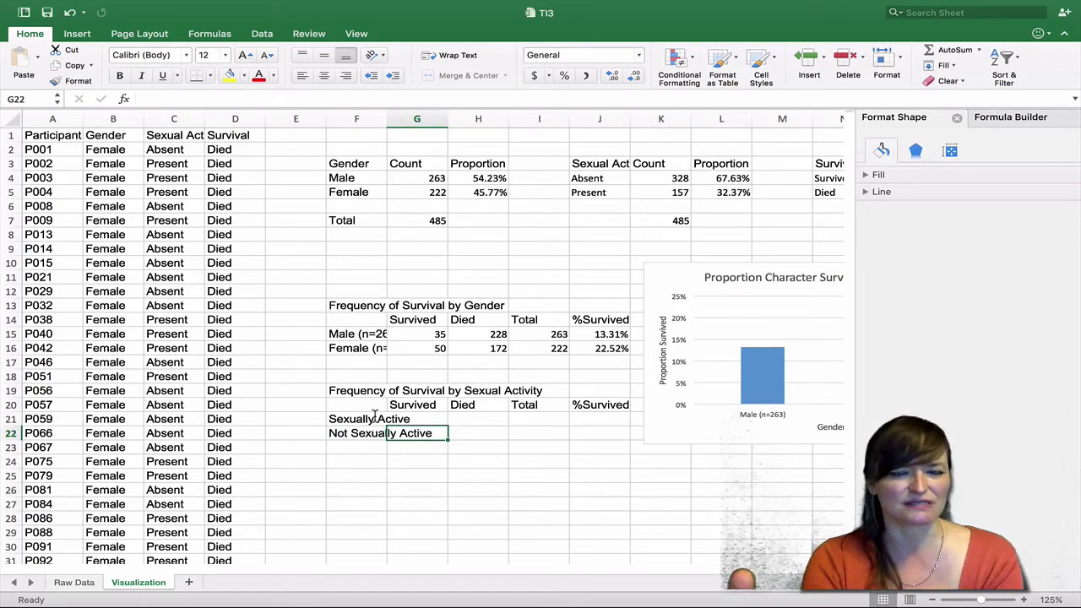
Start a COUNTIFS formula in G21 whose first condition matches column C against "present".
click(425, 419)
click(124, 99)
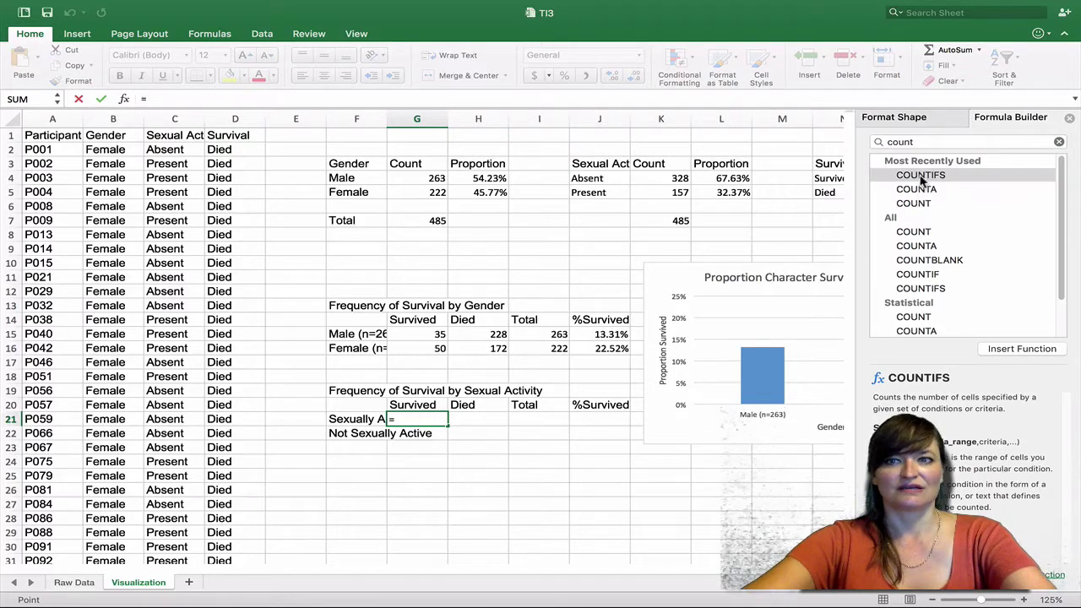
double_click(918, 175)
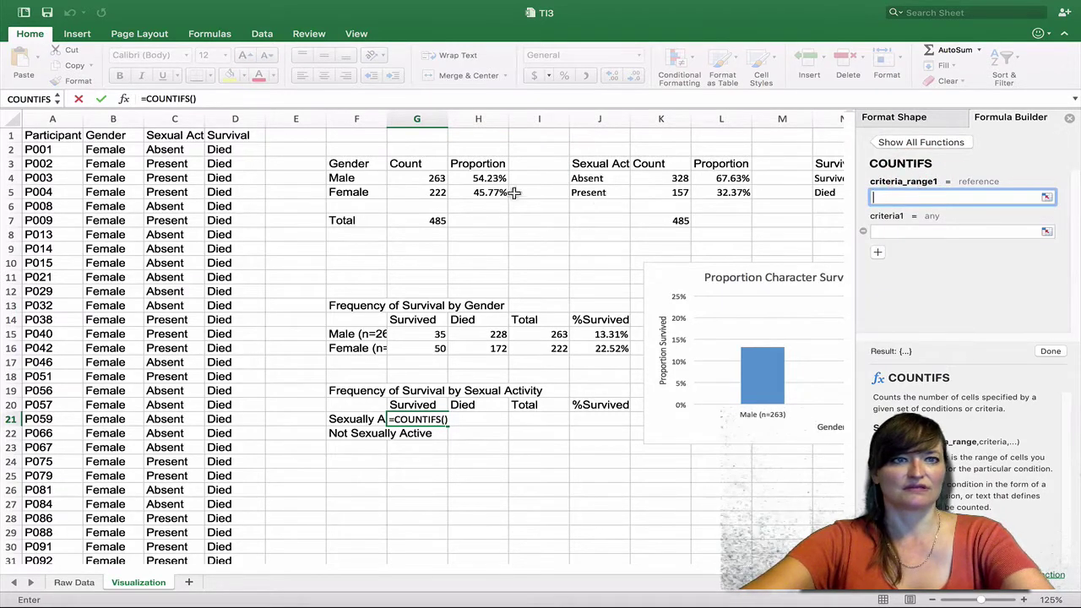
click(175, 118)
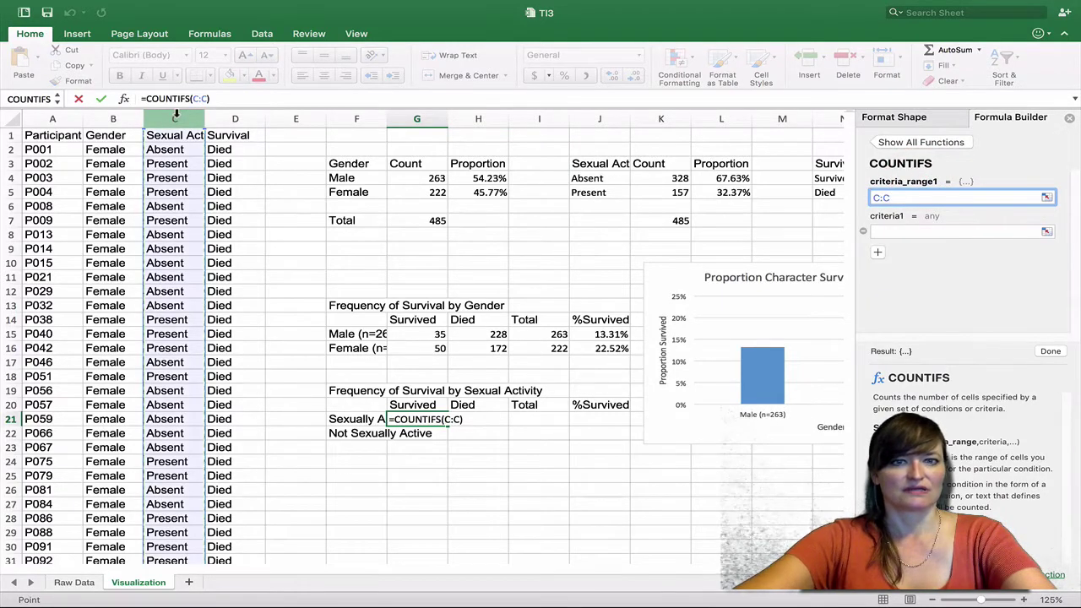
click(898, 230)
text(present)
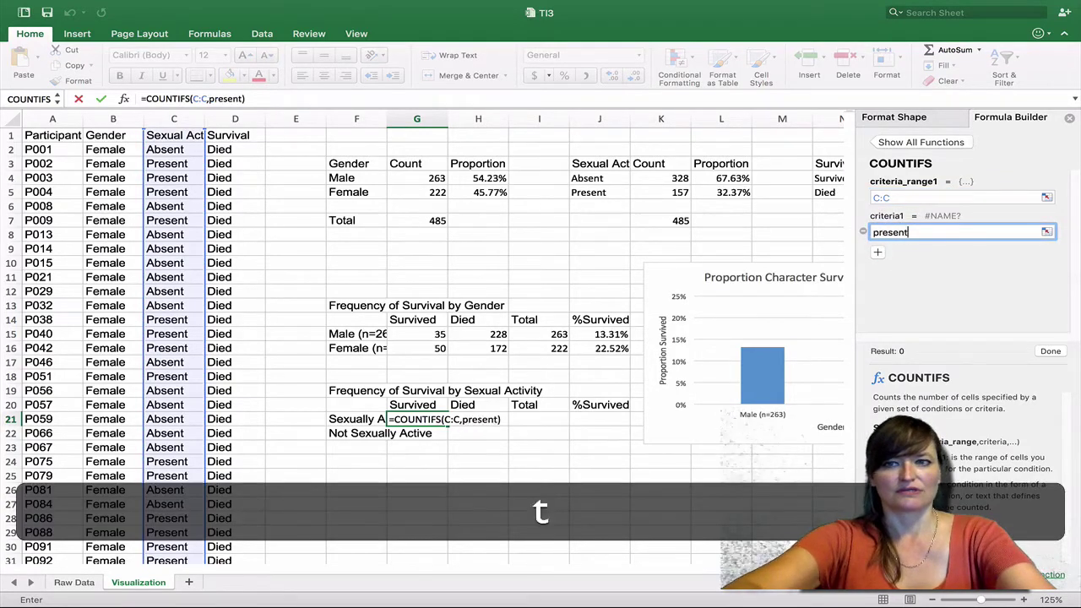
Add a second condition to the G21 formula matching column D against "Survived", and complete the formula.
click(878, 254)
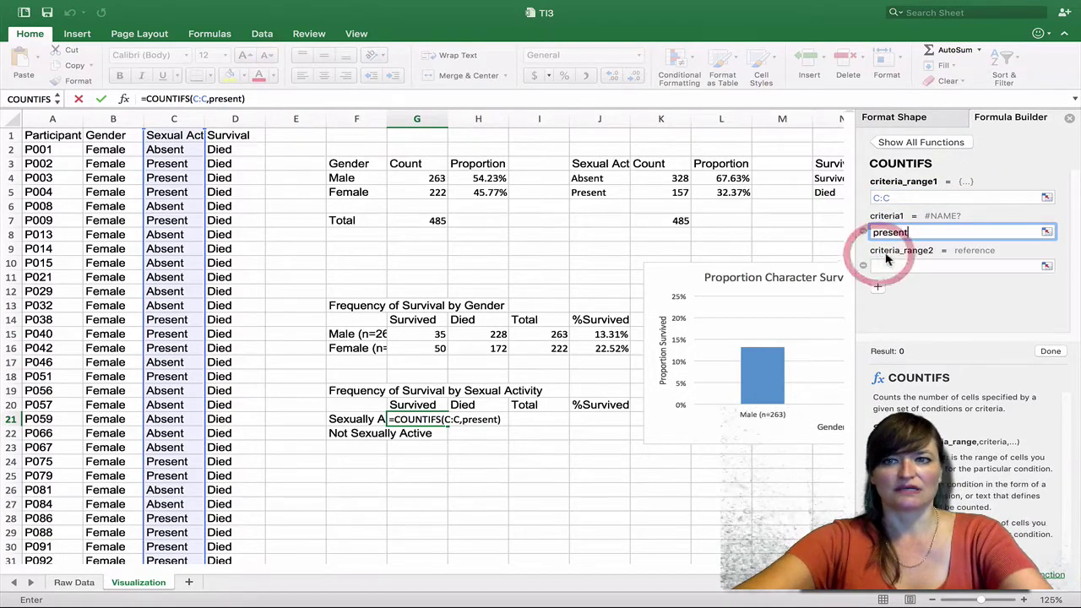
click(892, 265)
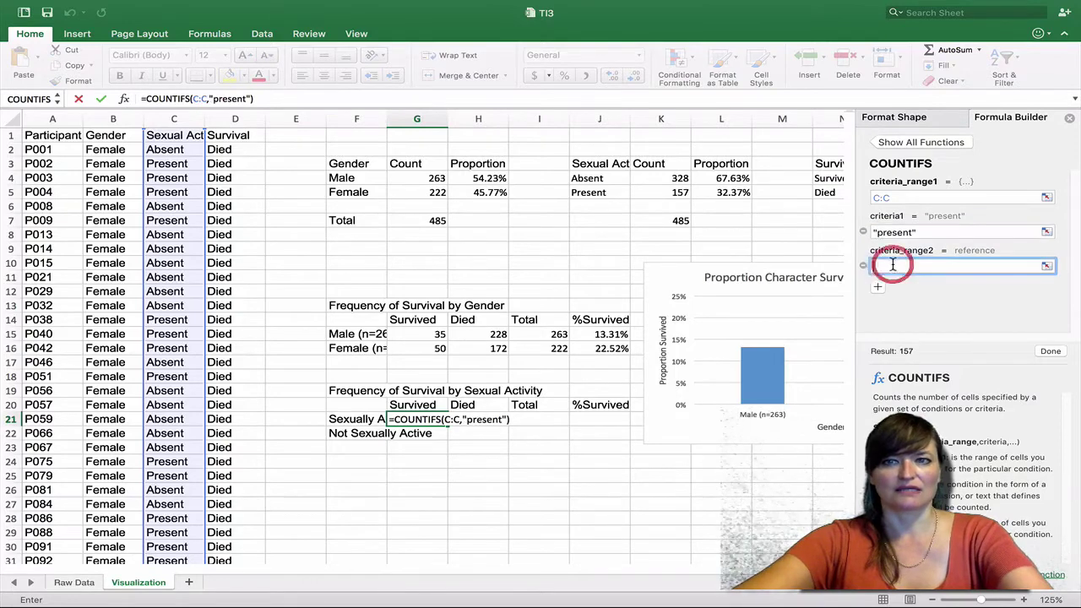
click(235, 118)
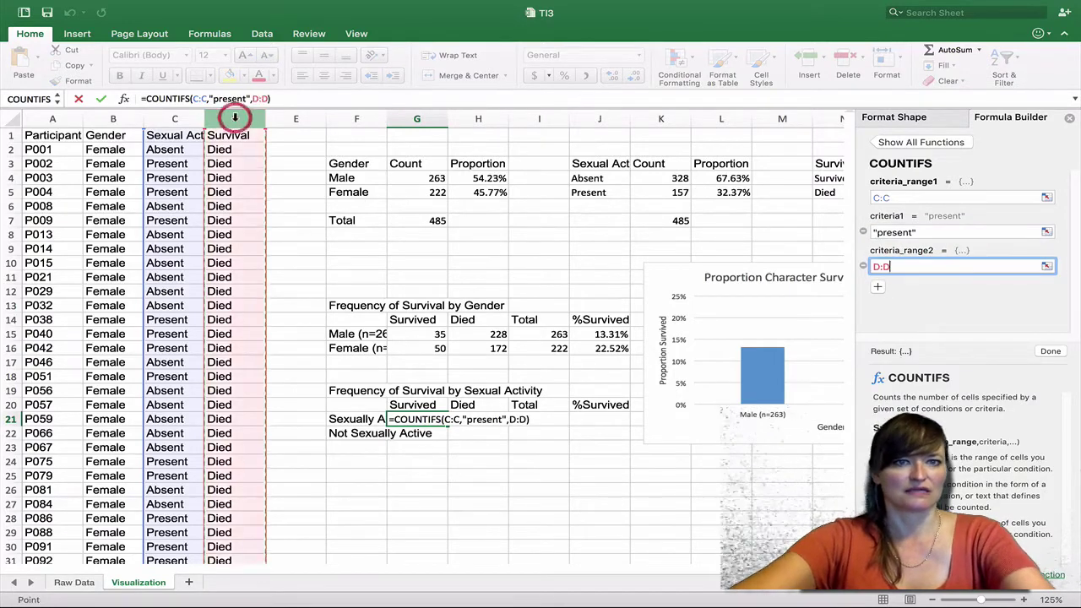
click(877, 286)
click(904, 288)
text(Survived)
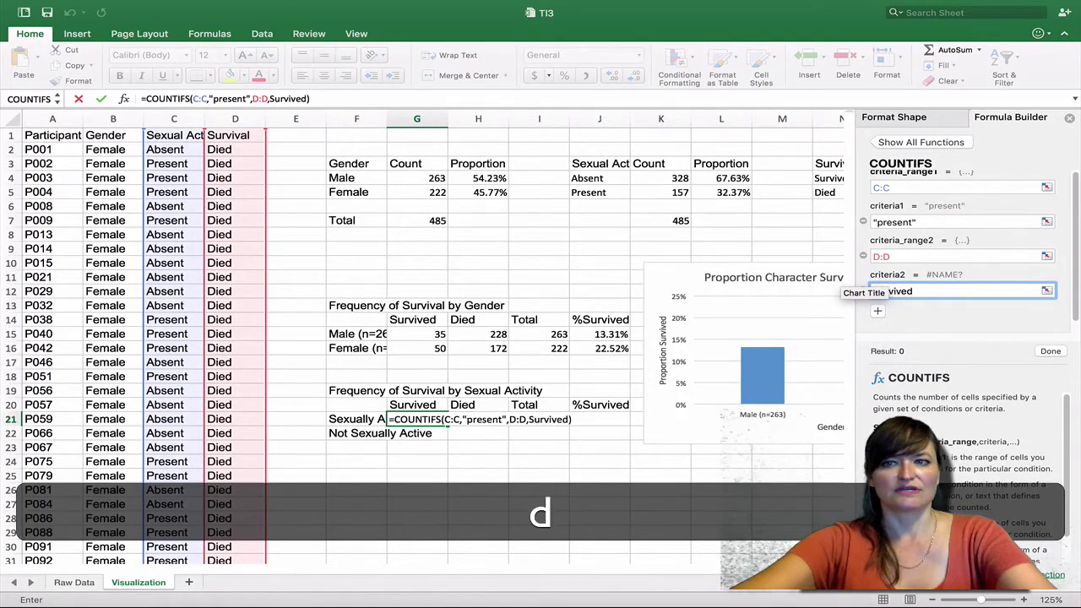
key(Return)
click(782, 247)
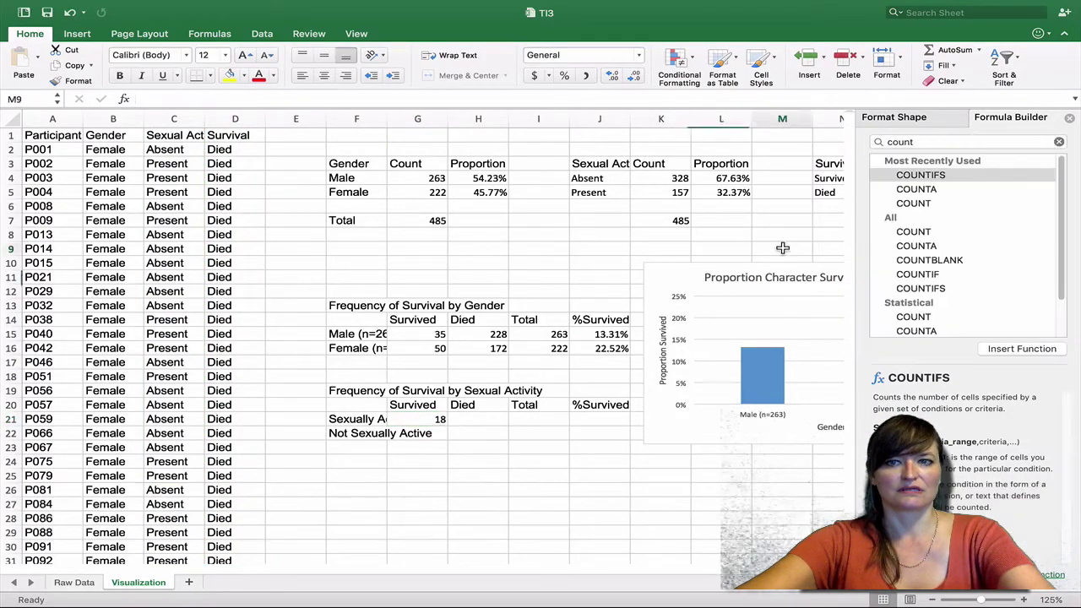
click(428, 420)
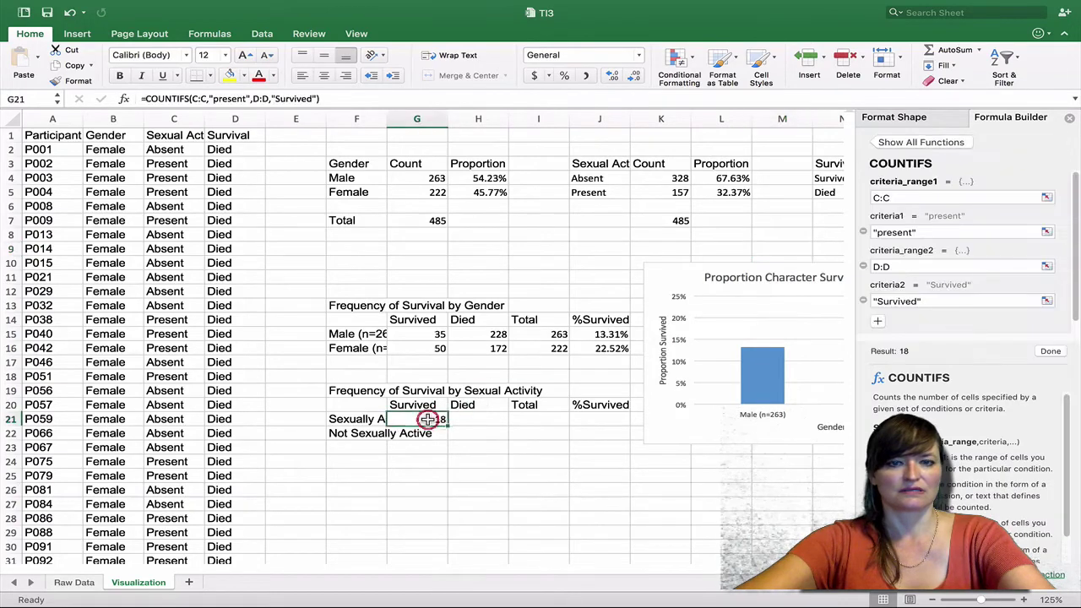
Start a COUNTIFS formula in H21 whose first condition matches column C against "present".
click(458, 418)
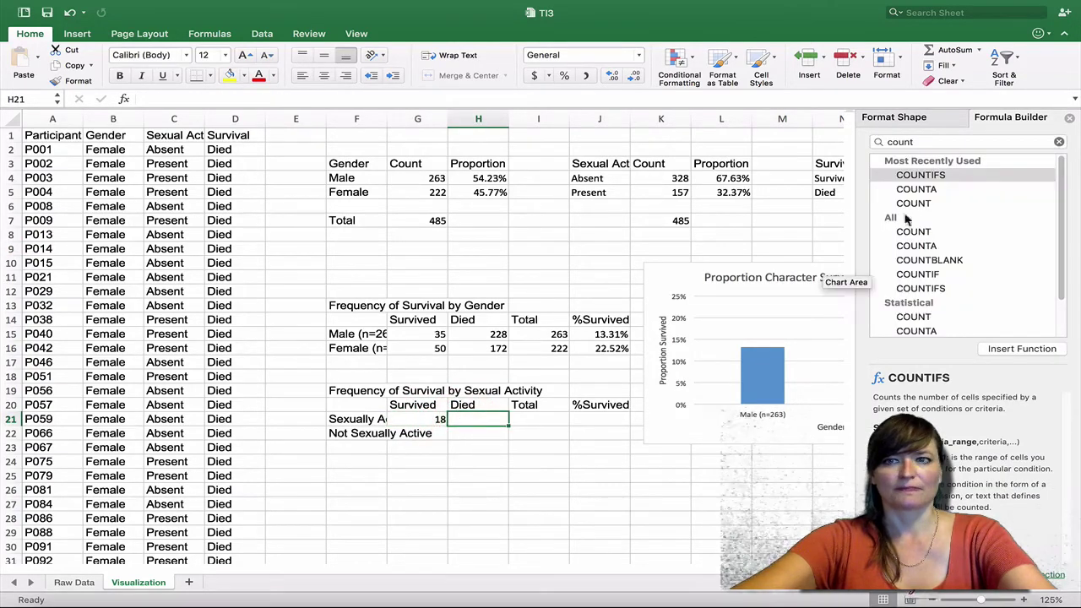
double_click(911, 176)
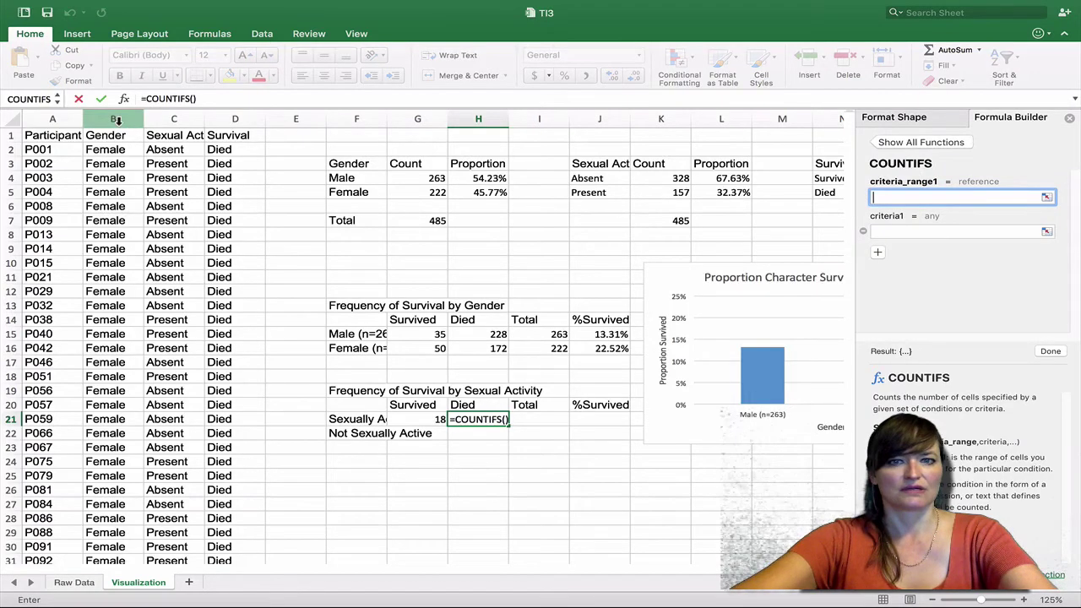
click(160, 119)
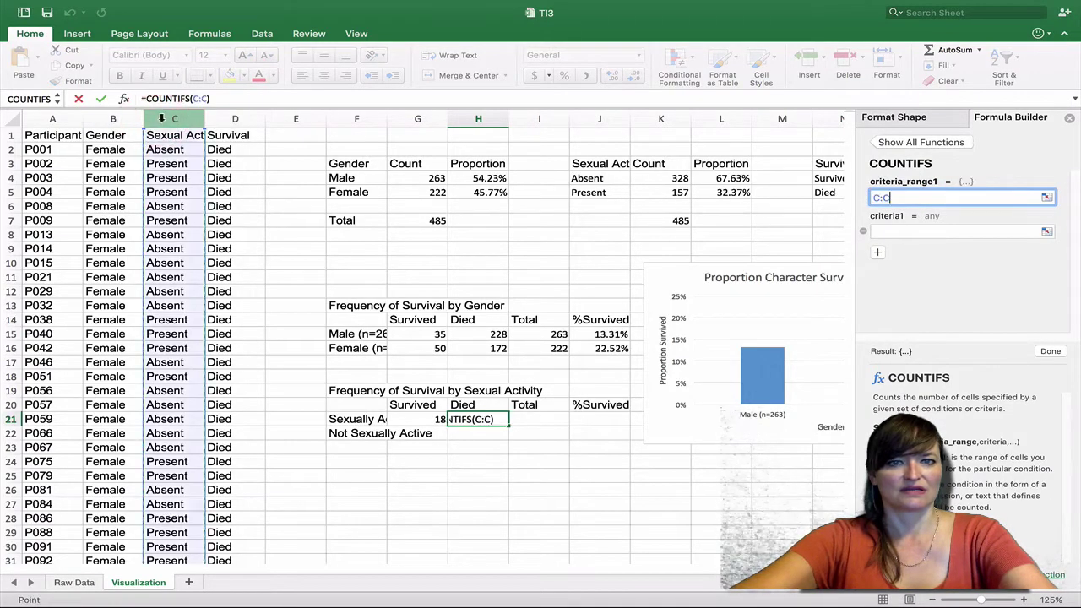
click(906, 228)
text(Pre)
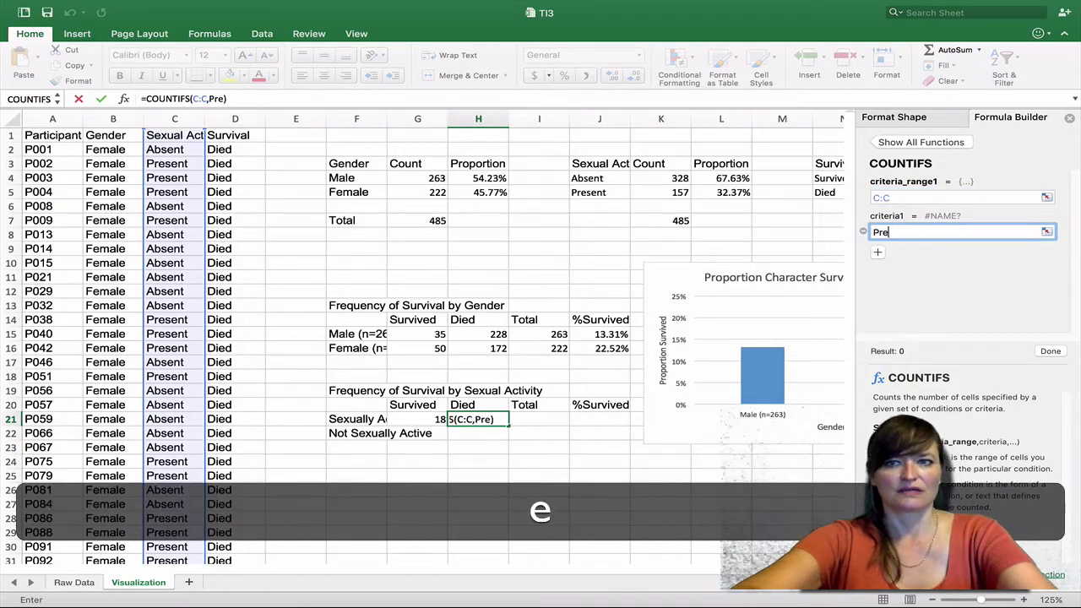
key(BackSpace)
key(BackSpace)
key(BackSpace)
text(")
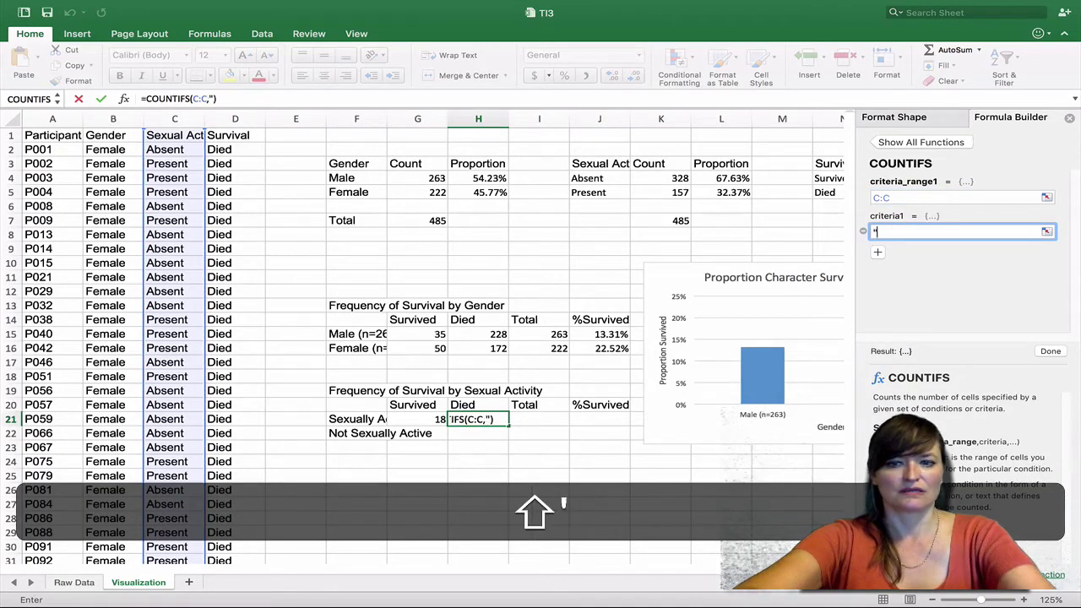
text(present")
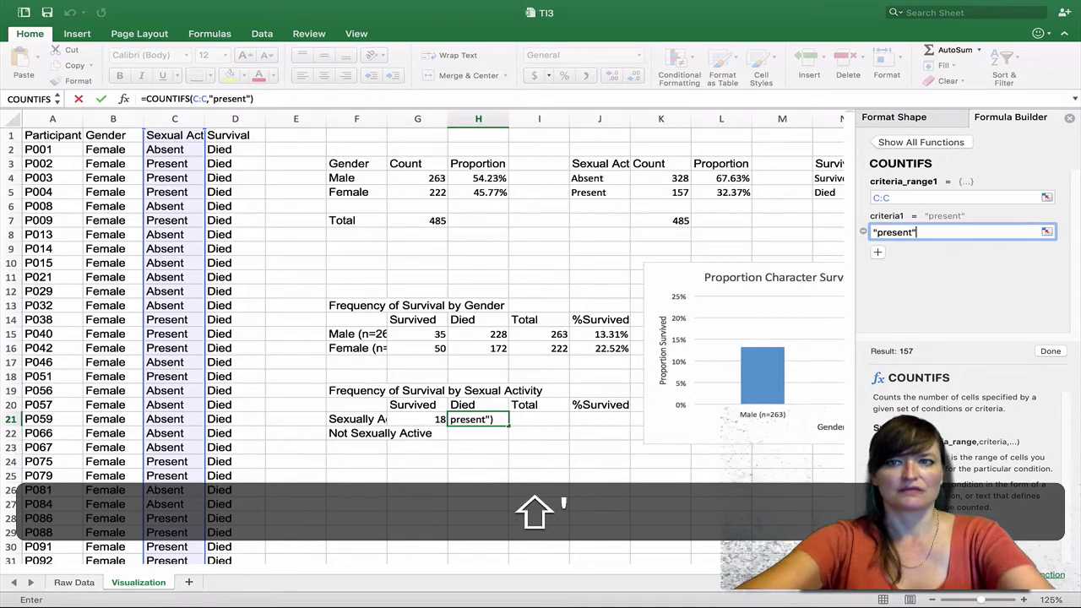
Add a second condition to the H21 formula matching column D against "died", and complete the formula.
click(877, 252)
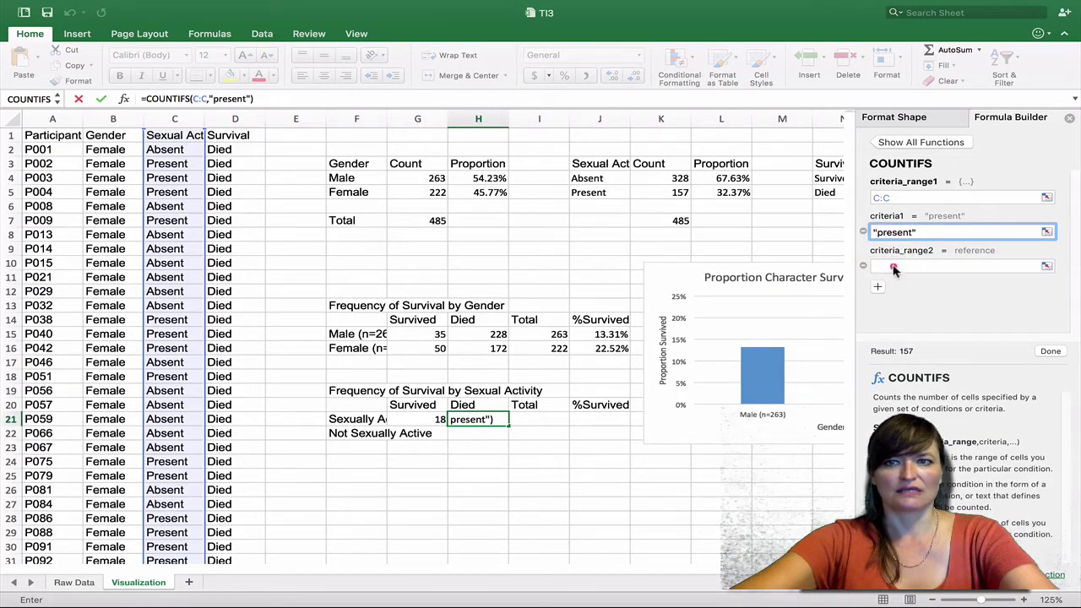
click(895, 266)
click(234, 118)
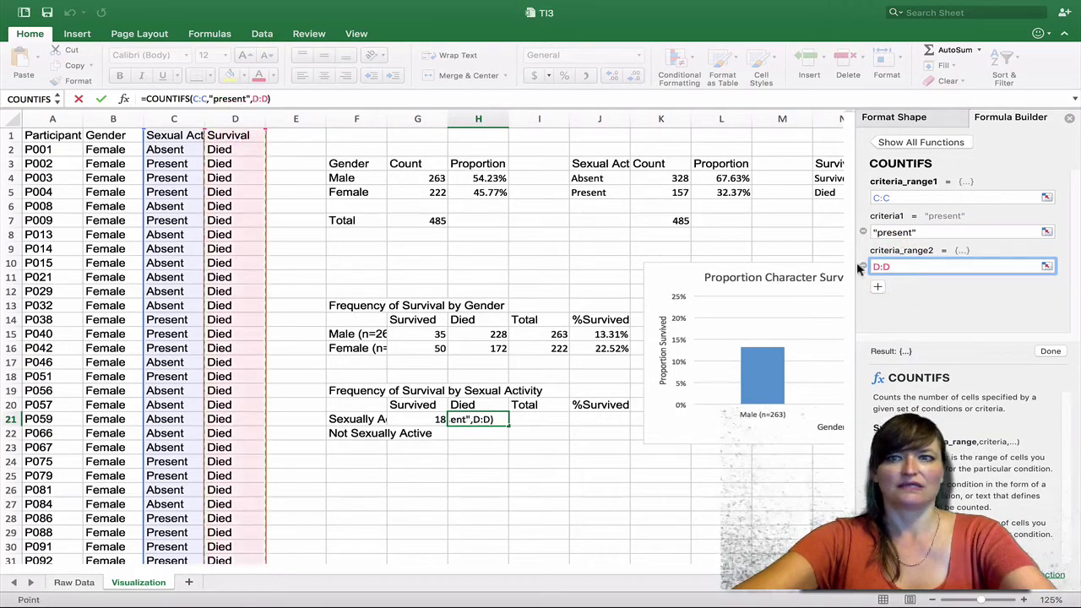
click(877, 290)
click(902, 289)
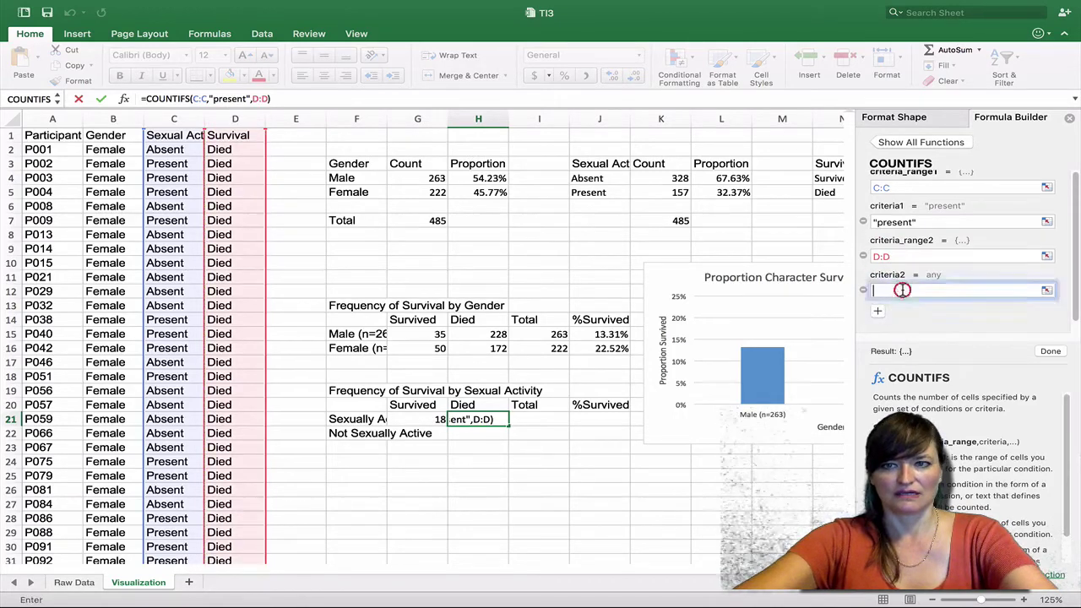
text("die)
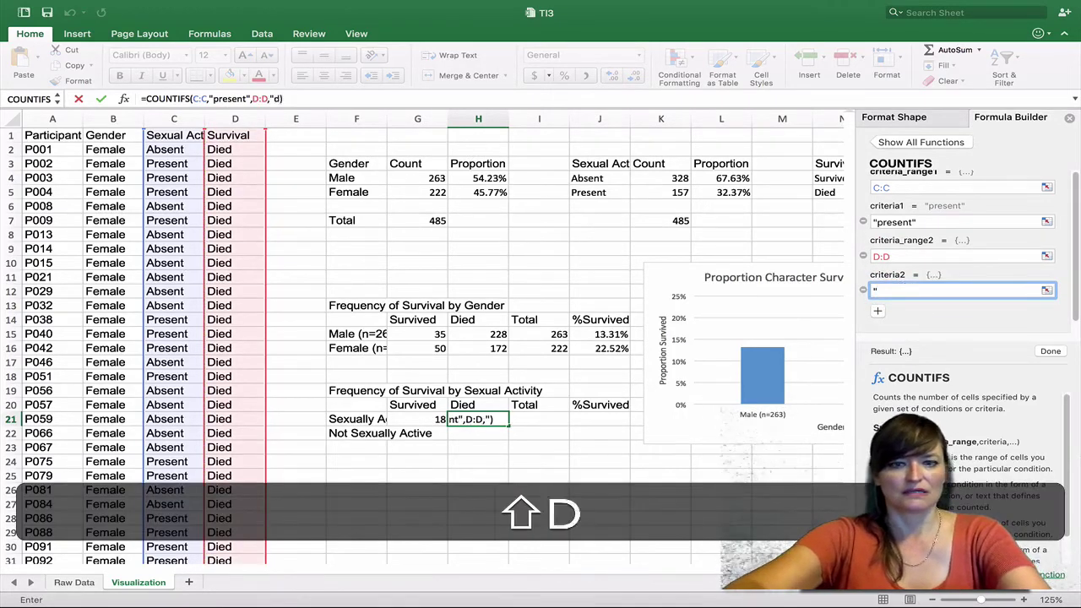
text(d")
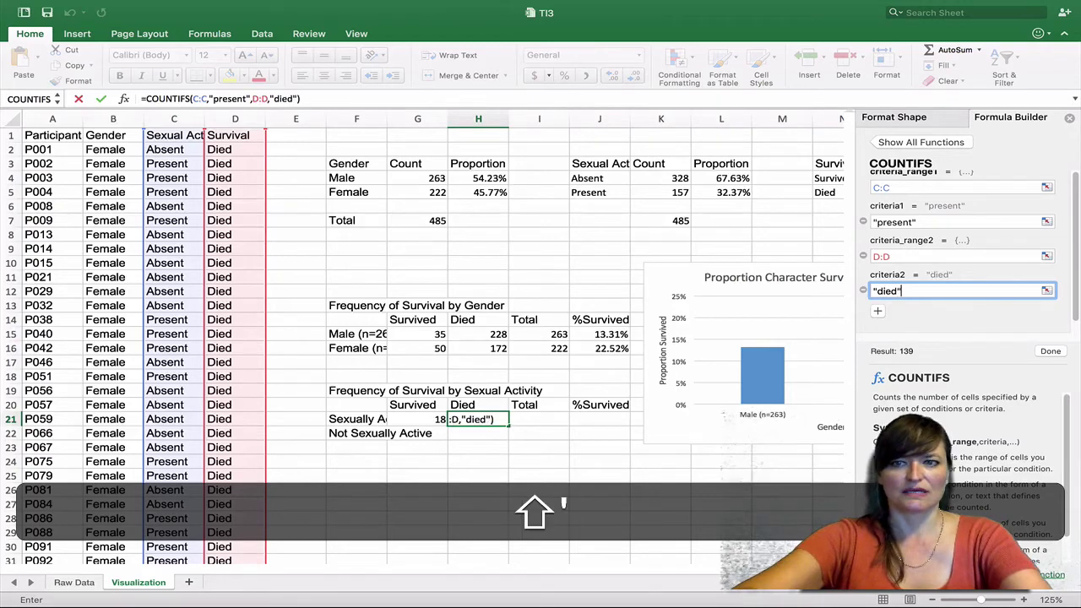
key(Return)
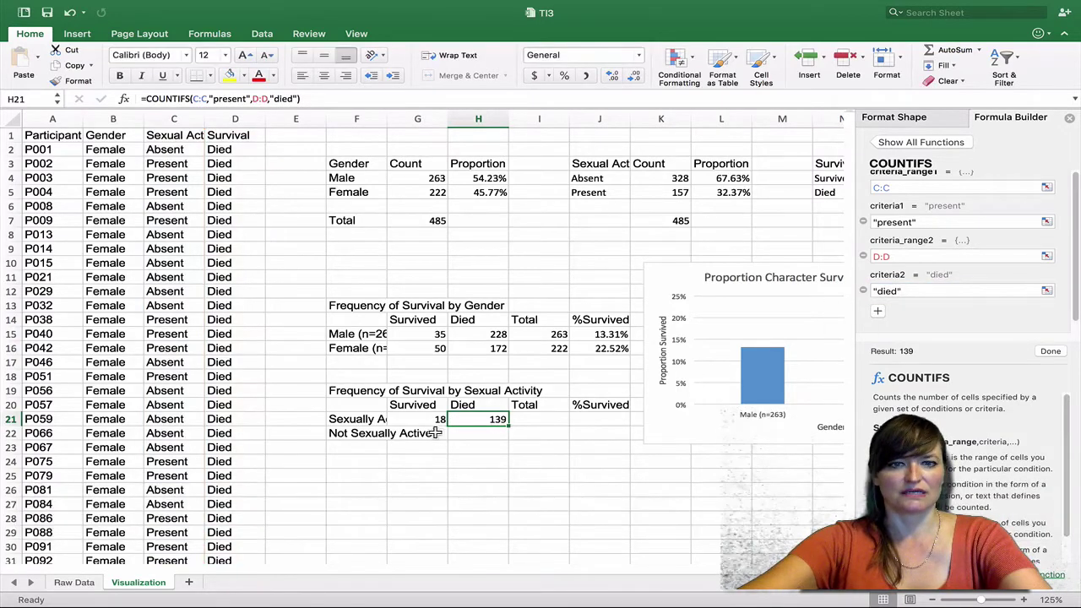
Check the formulas in G21 and H21 and fill both down into row 22.
click(427, 420)
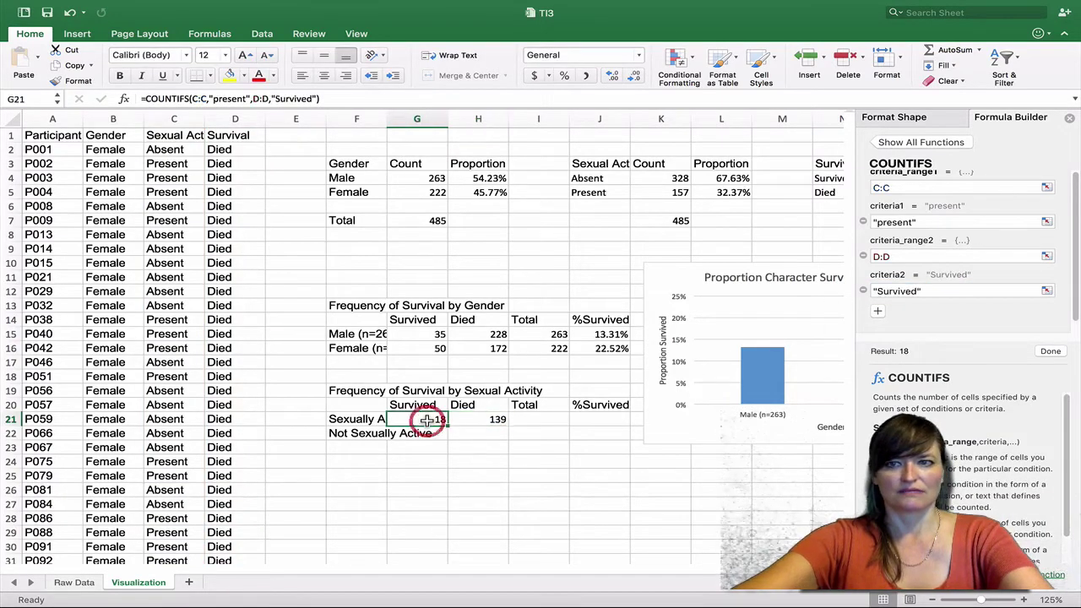
click(473, 420)
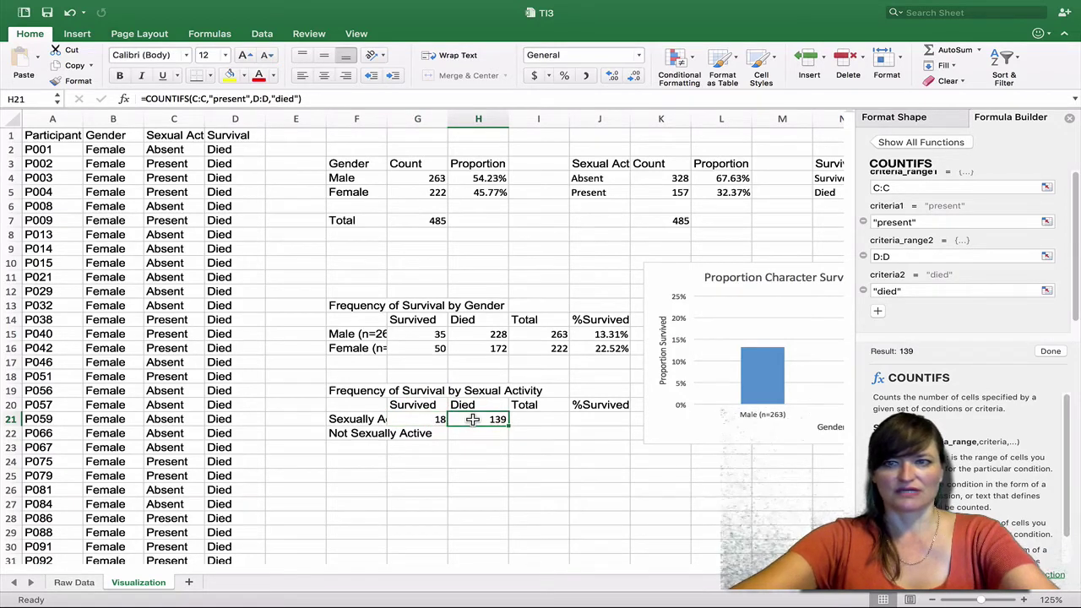
click(422, 419)
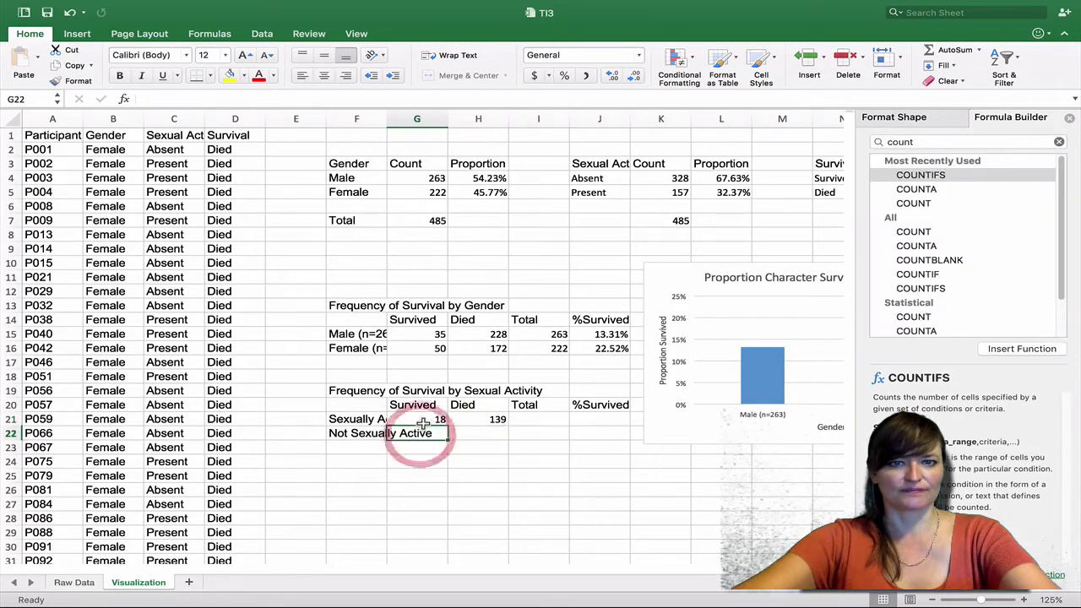
drag(445, 420, 505, 440)
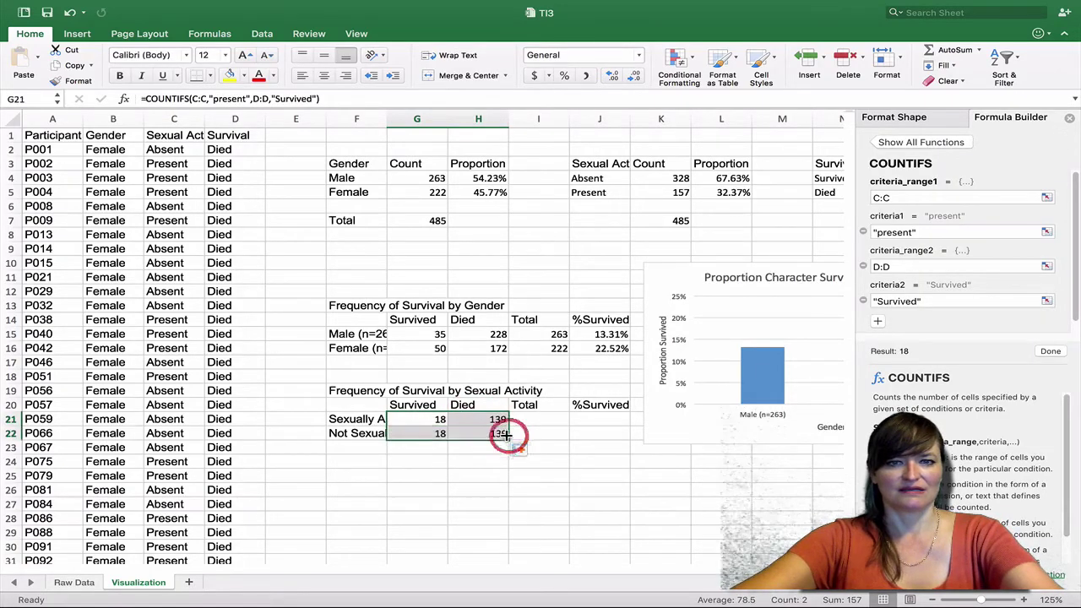
Change the first condition of the COUNTIFS formula in G22 to match "absent".
click(418, 436)
click(889, 233)
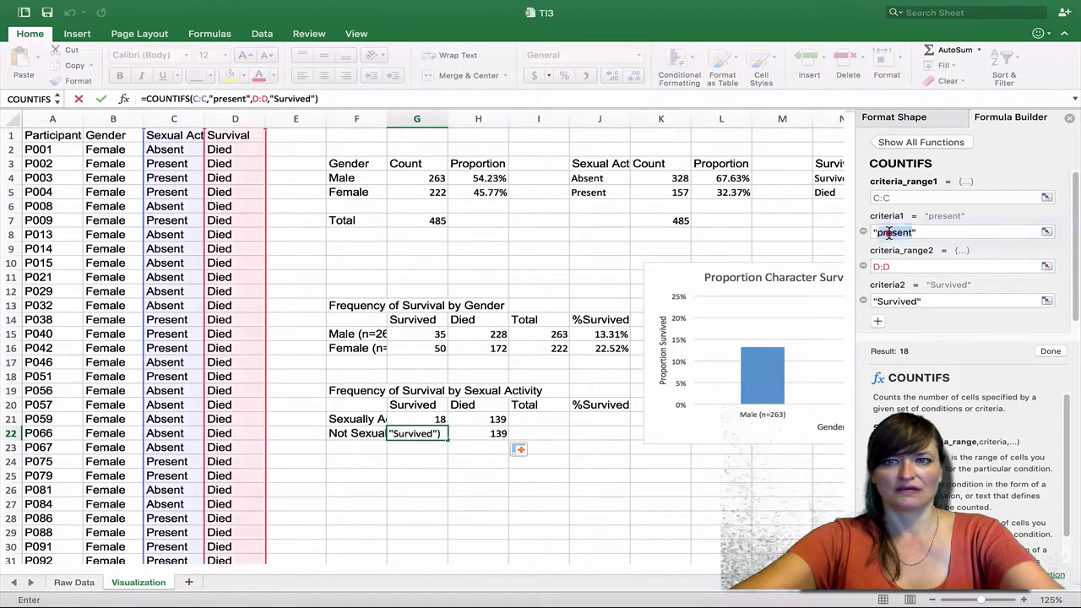
text(absent)
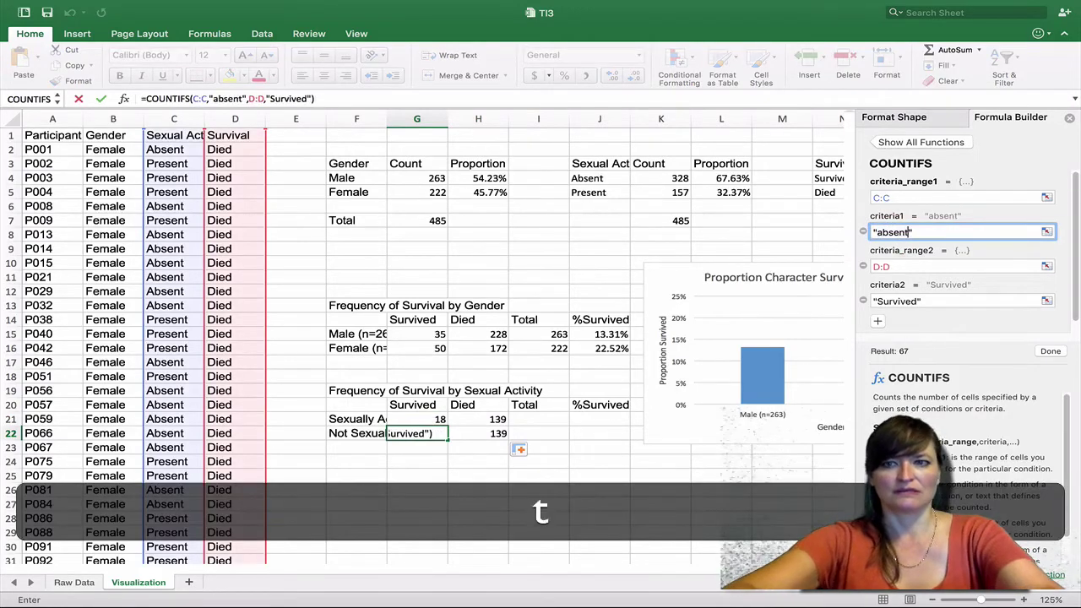
key(Tab)
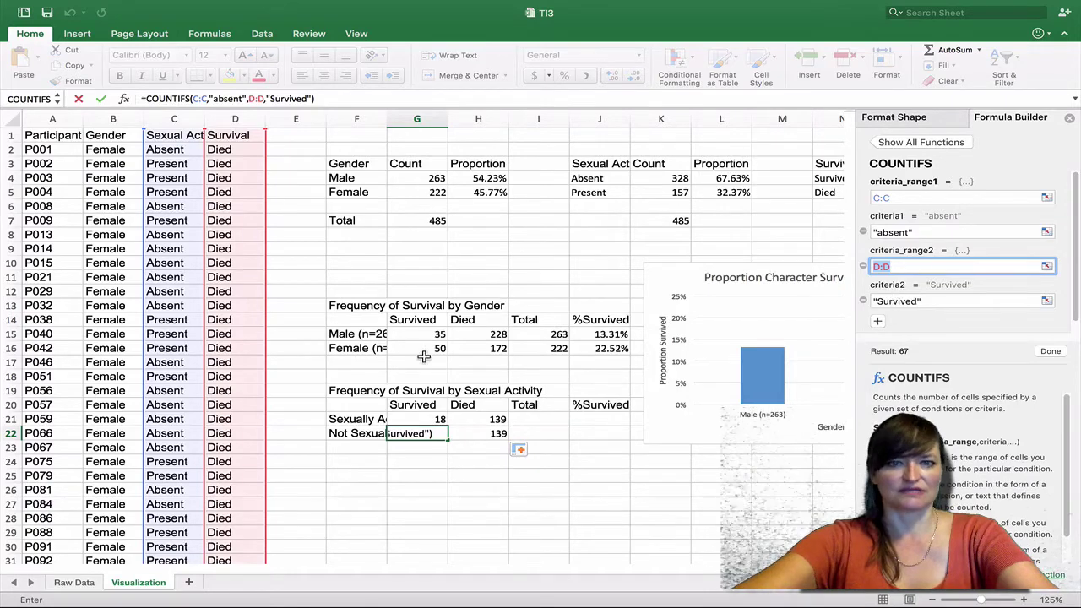
key(Return)
Change the first condition of the COUNTIFS formula in H22 to match "absent".
double_click(478, 433)
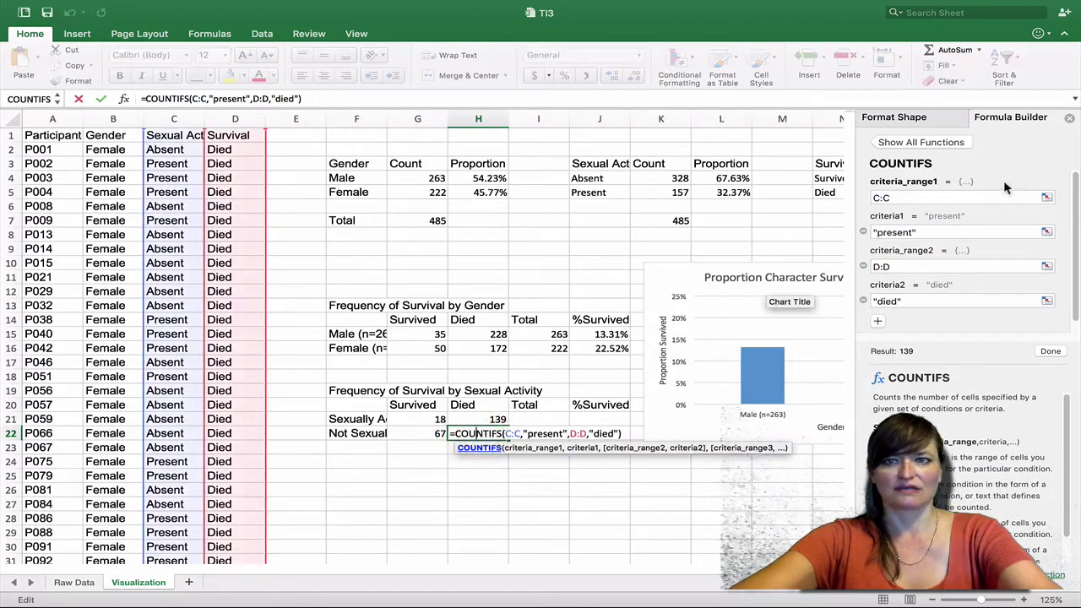
double_click(899, 232)
text(abs)
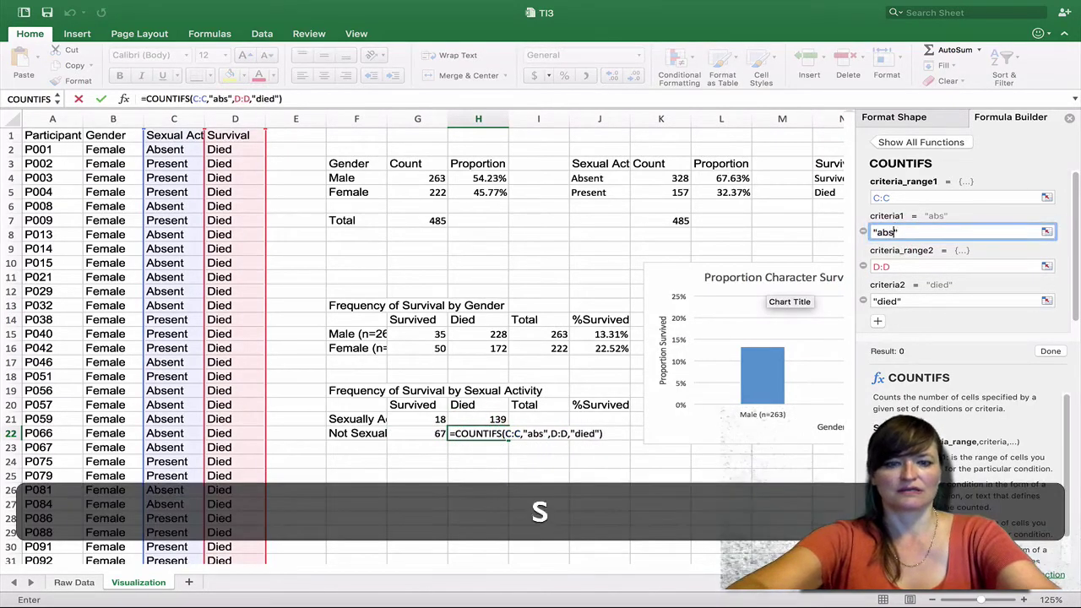
text(ent)
key(Return)
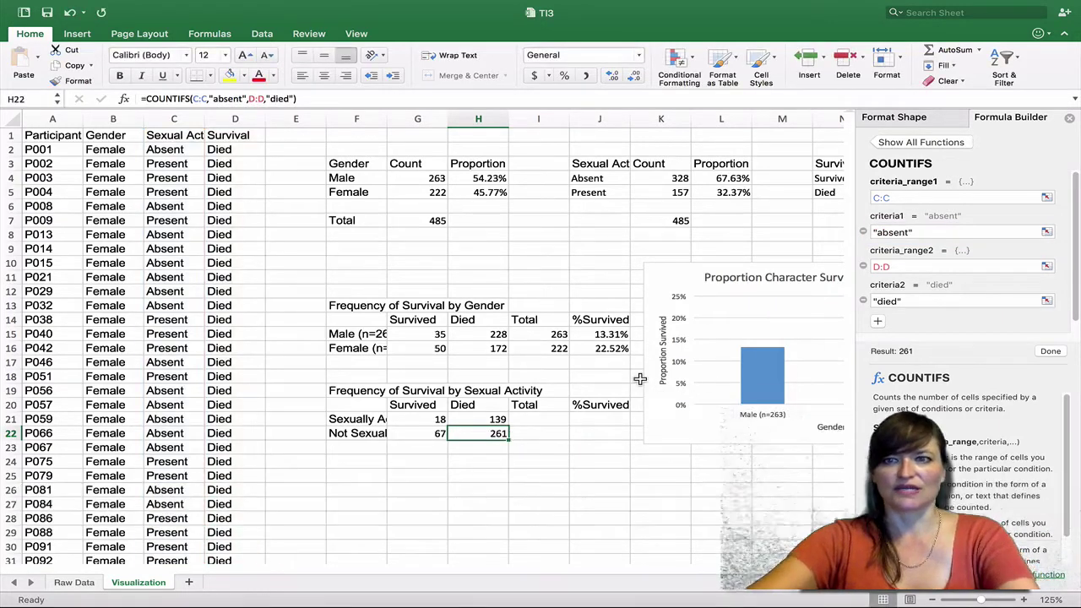
click(553, 467)
Total the sexually active row by entering a SUM formula over G21:H21 in I21.
click(532, 416)
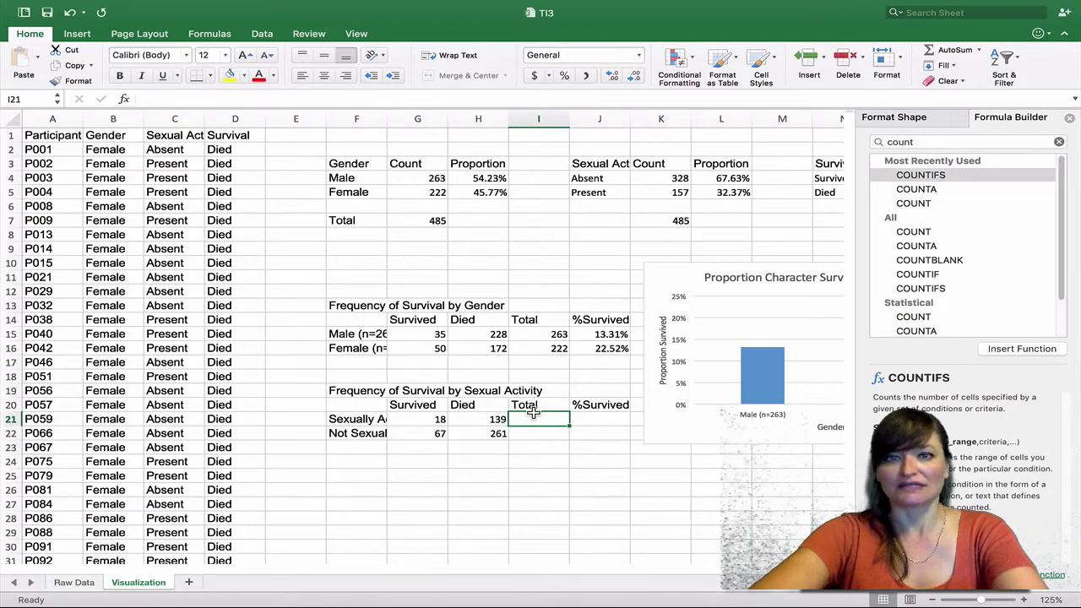
text(=sum)
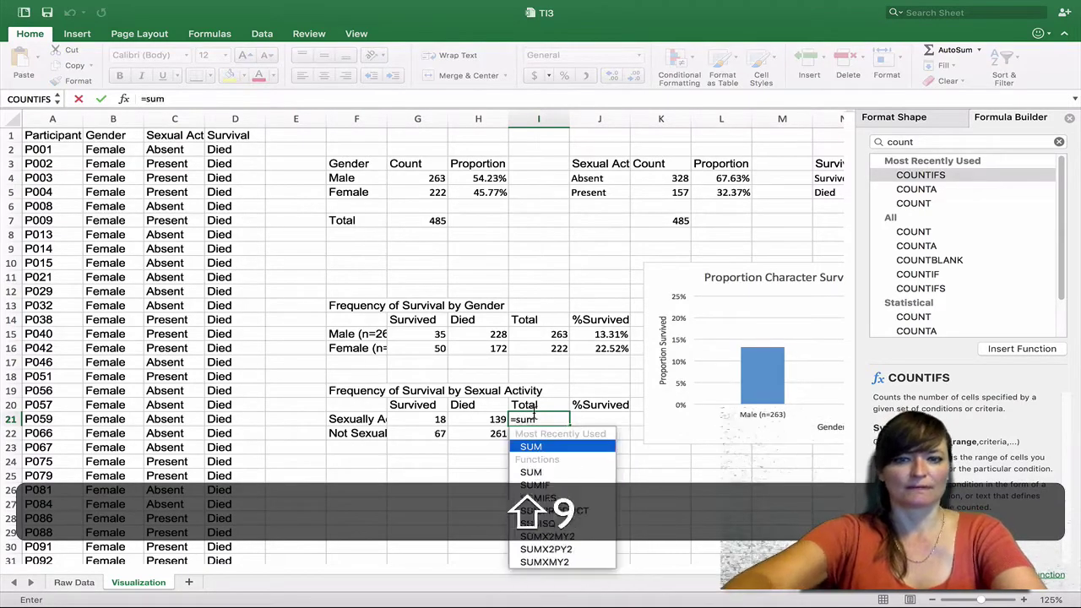
key(shift+9)
drag(435, 422, 463, 424)
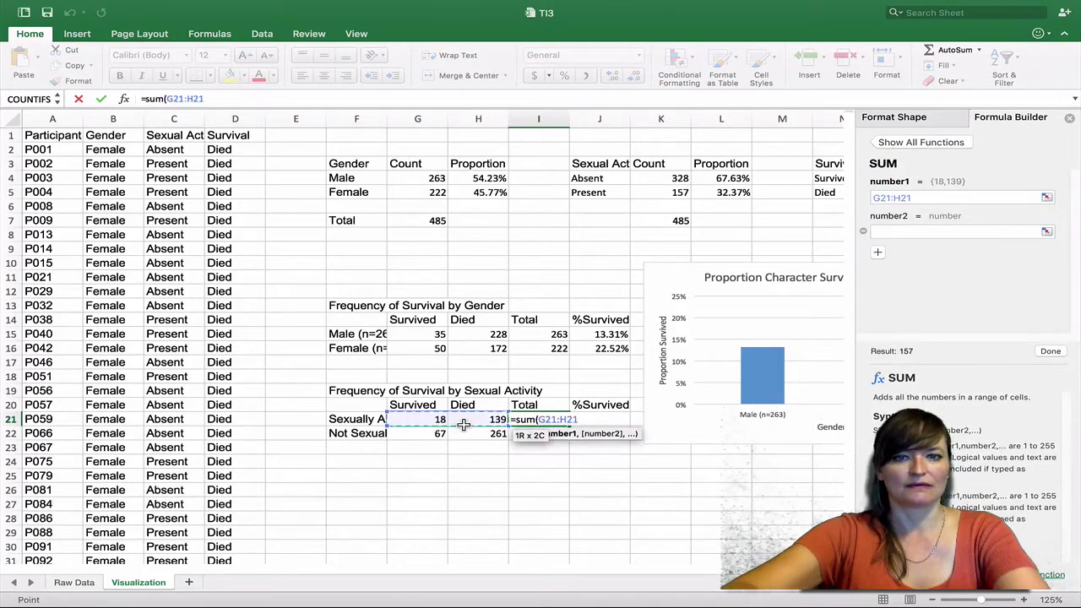
text())
key(Return)
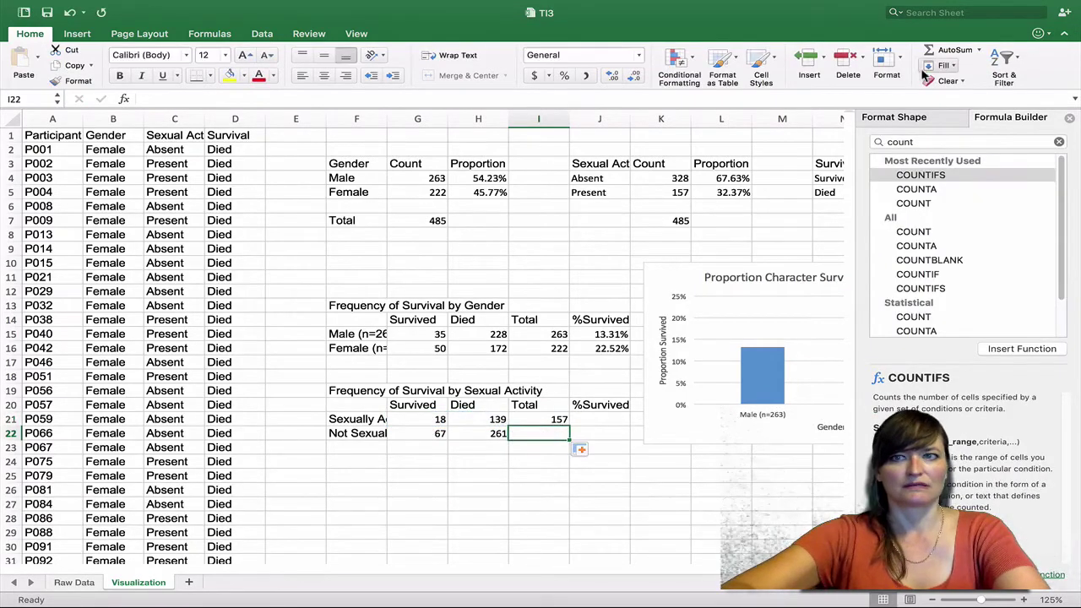
Total the not sexually active row with an AutoSum formula over G22:H22 in I22.
click(944, 52)
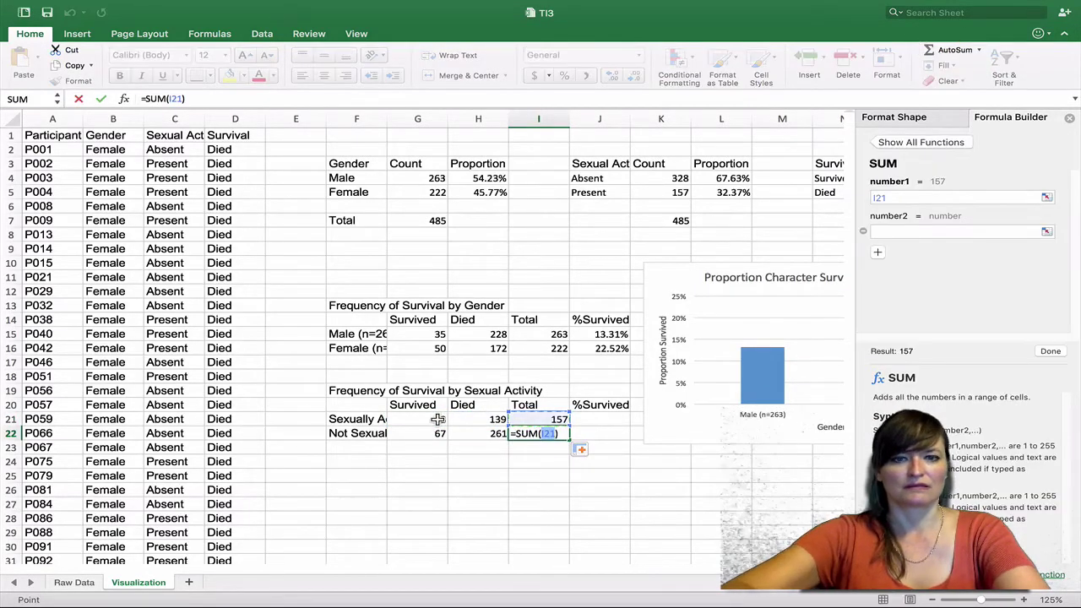
drag(429, 439, 482, 434)
key(Return)
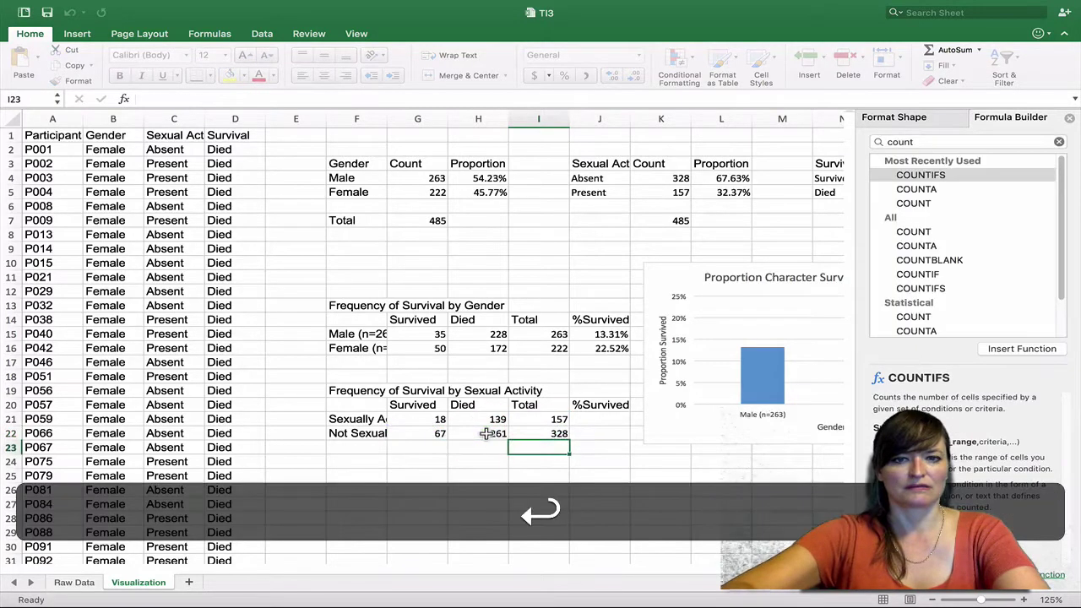
Calculate the survived proportion in J21 as G21 divided by I21, and fill the formula down to J22.
click(596, 421)
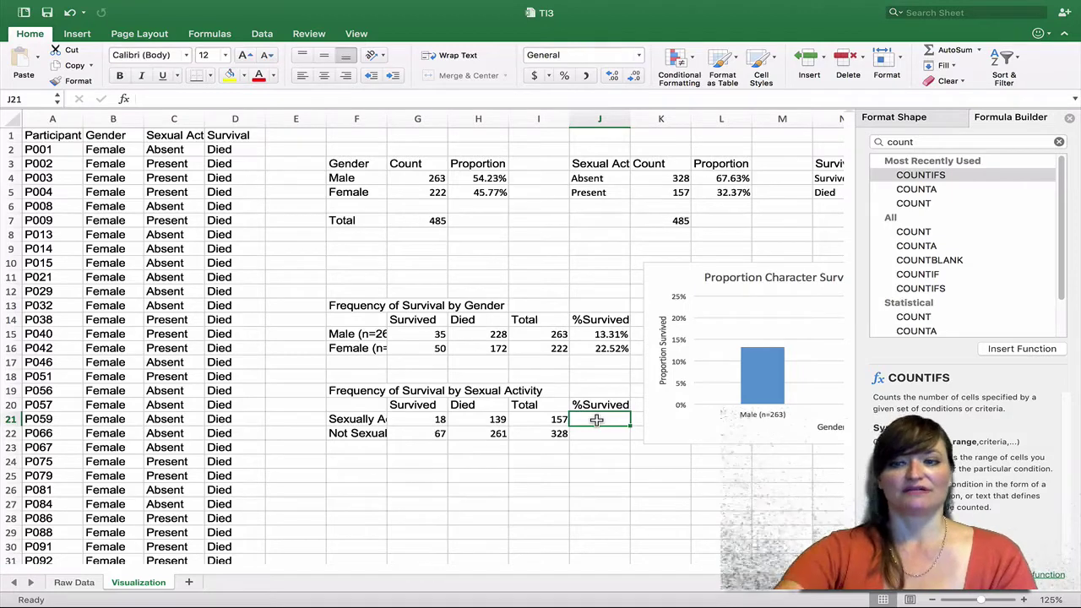
text(=)
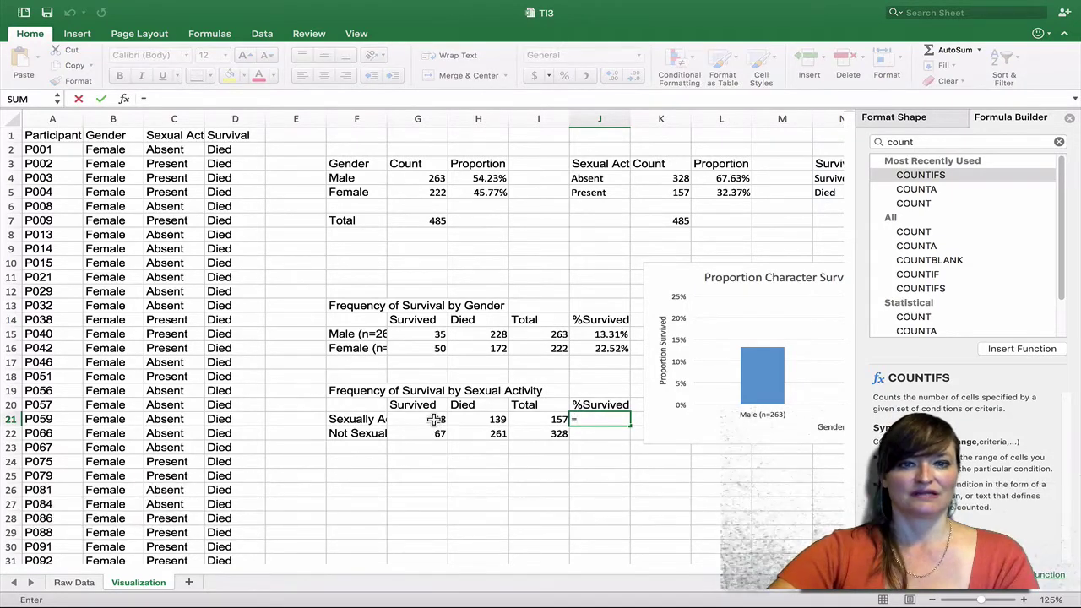
click(433, 420)
text(/)
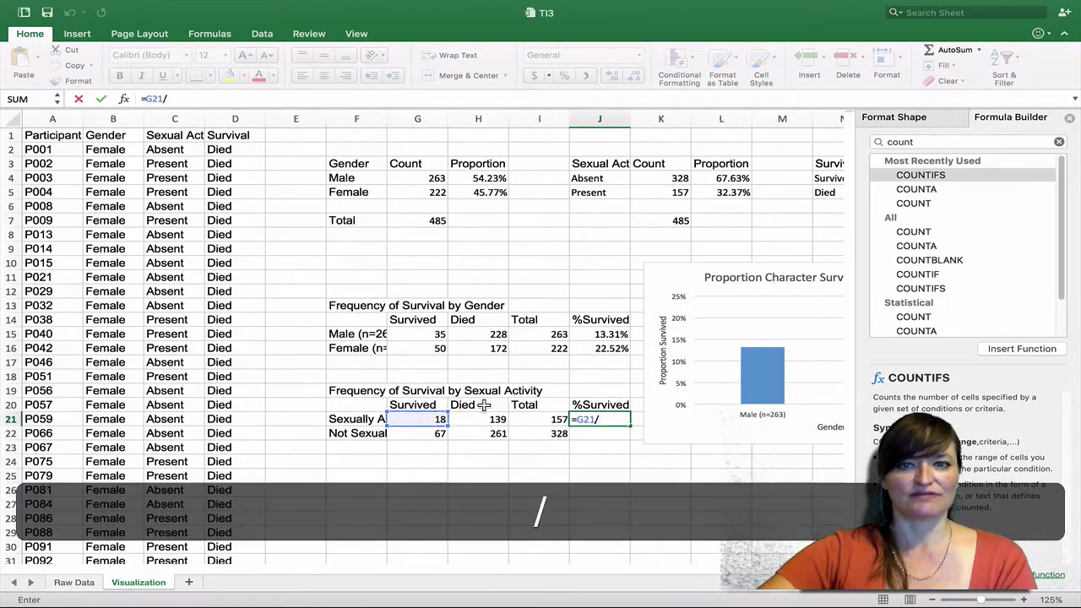
click(538, 417)
key(Return)
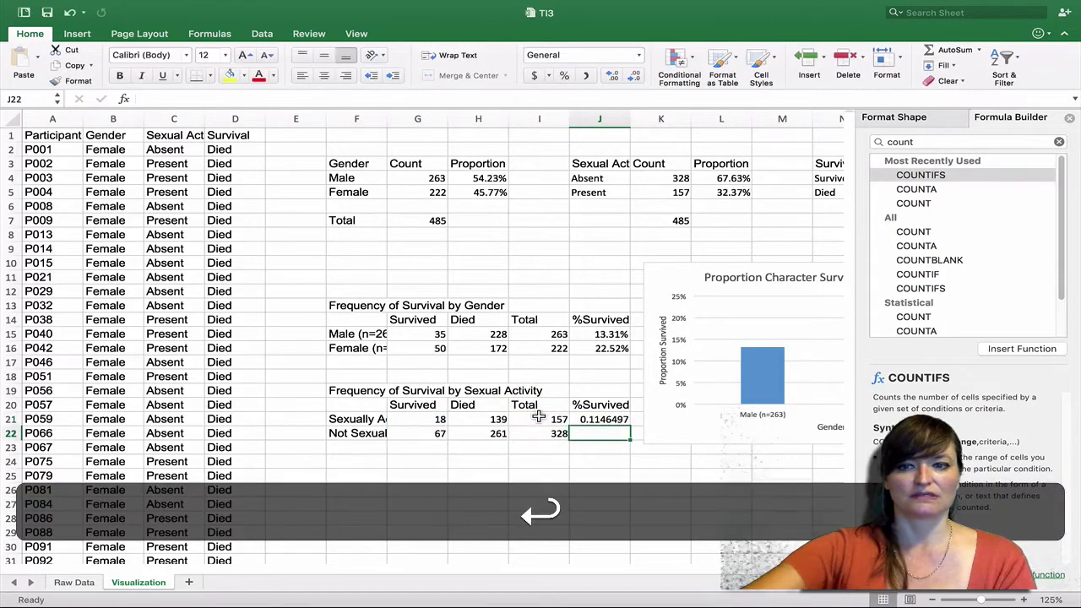
click(615, 424)
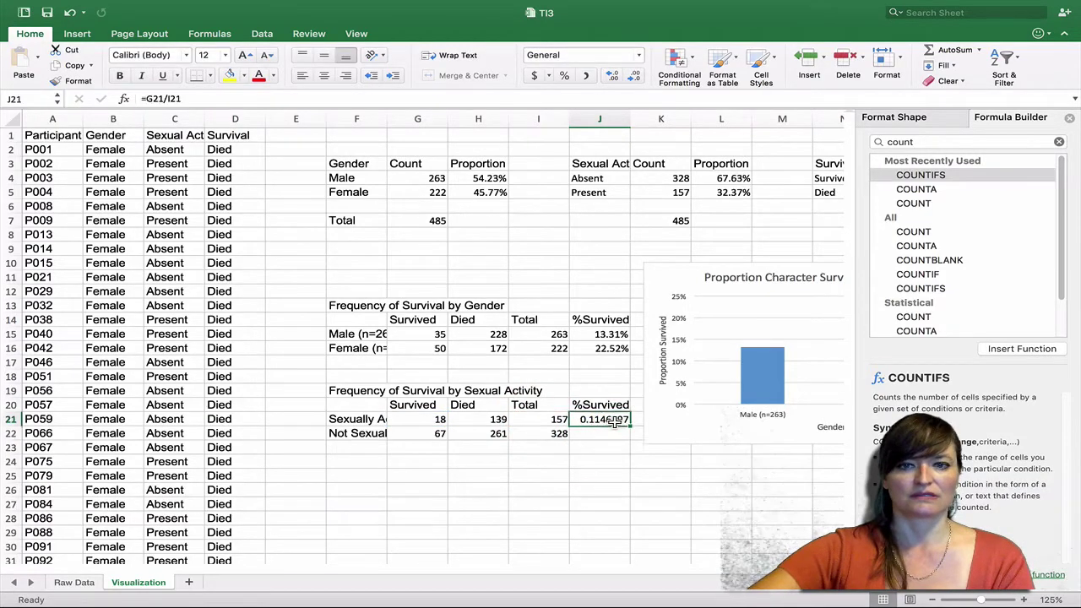
drag(629, 426, 633, 446)
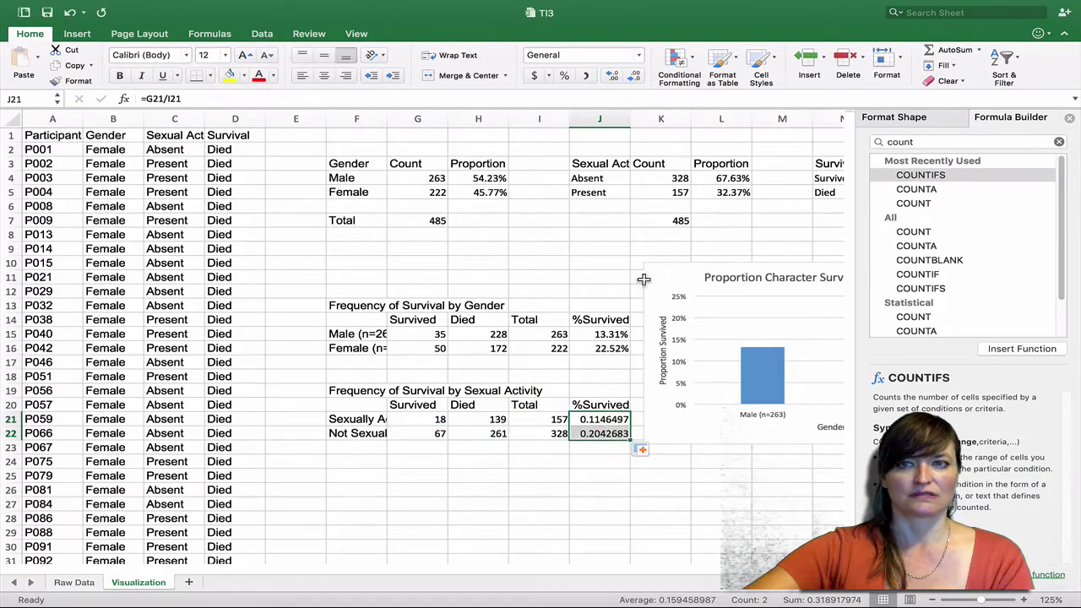
Format J21:J22 as percentages with two decimal places.
click(563, 76)
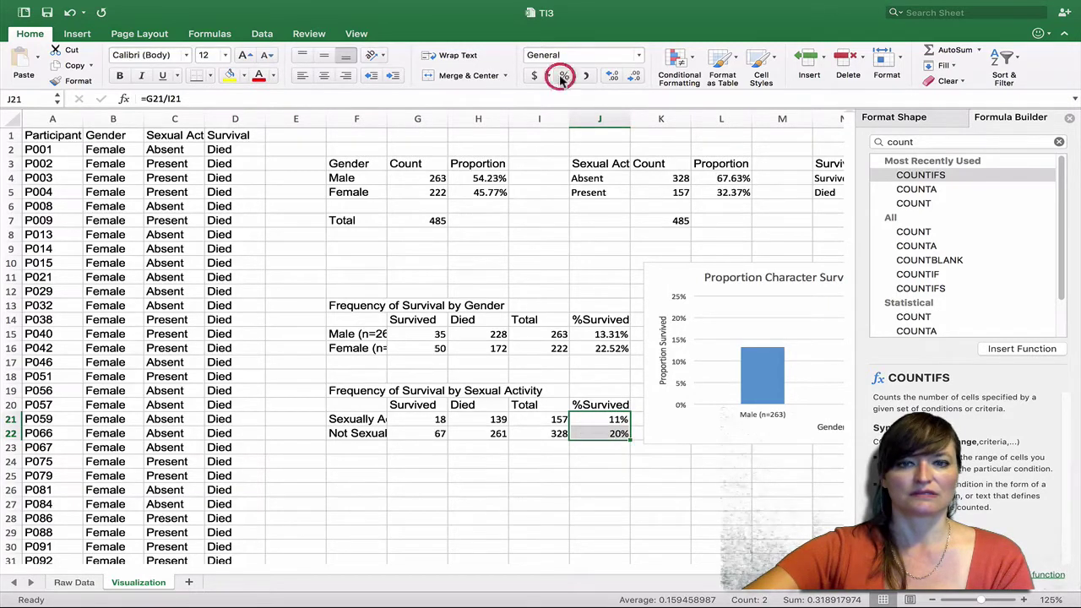
click(612, 75)
click(612, 75)
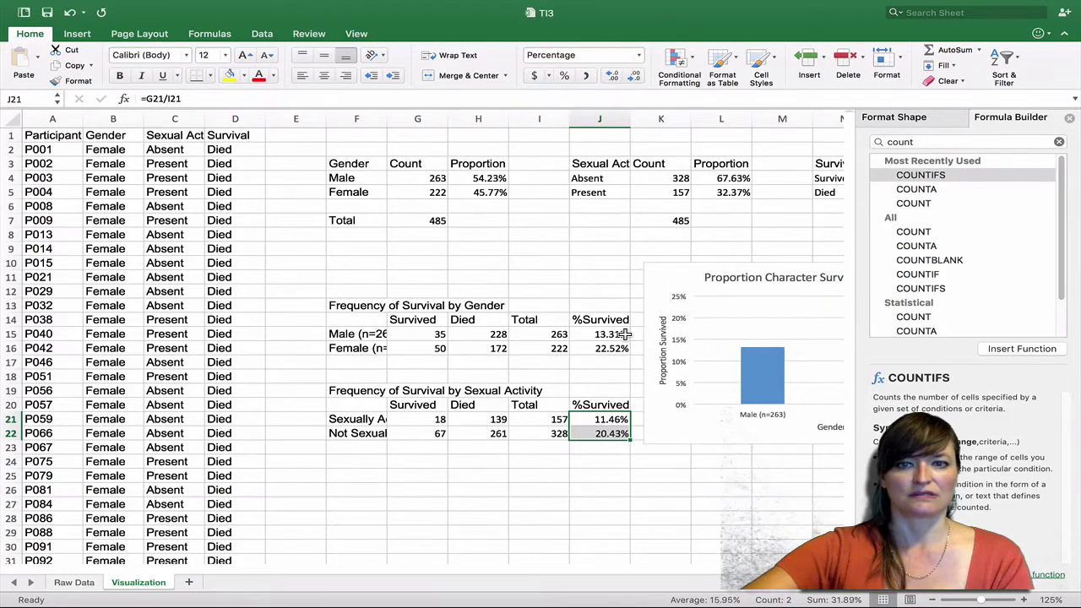
click(620, 461)
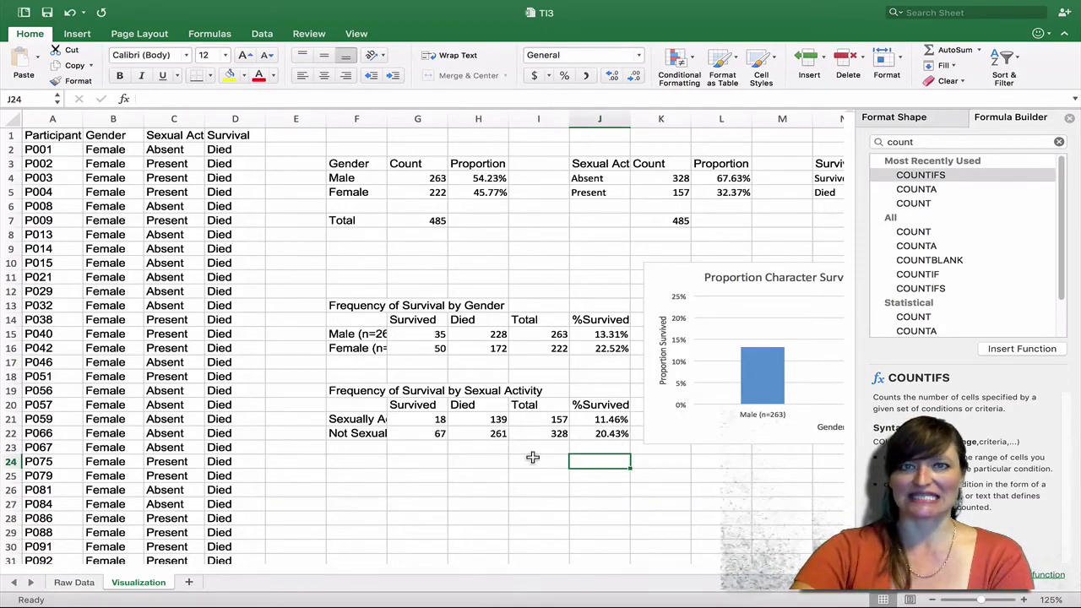
Duplicate the "Proportion Character Survival by Gender" chart and place the copy directly below the original.
scroll(632, 458, down, 1)
scroll(632, 458, right, 1)
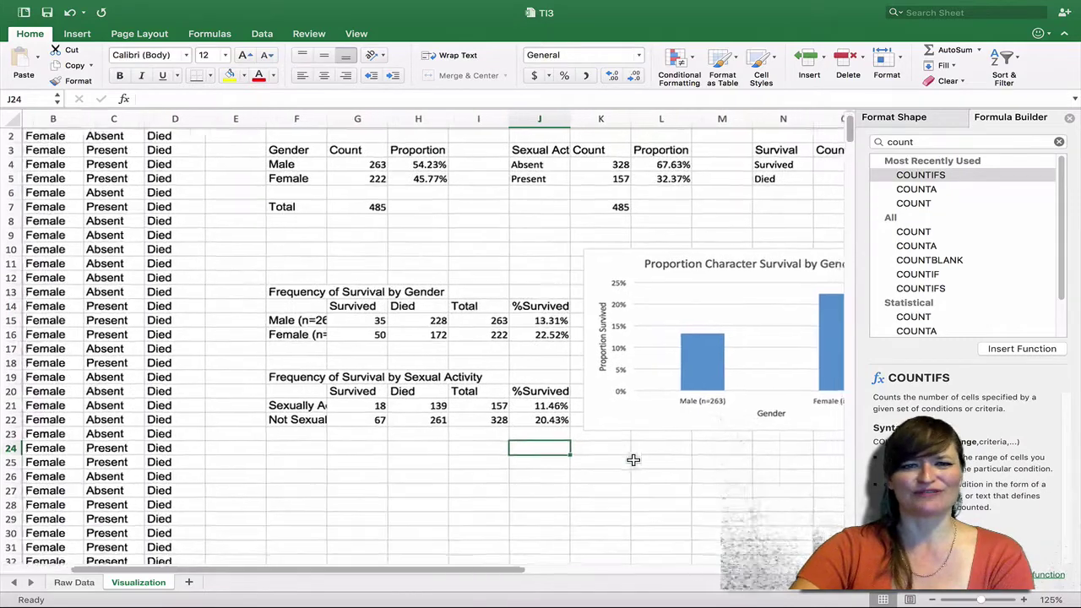
scroll(633, 459, right, 1)
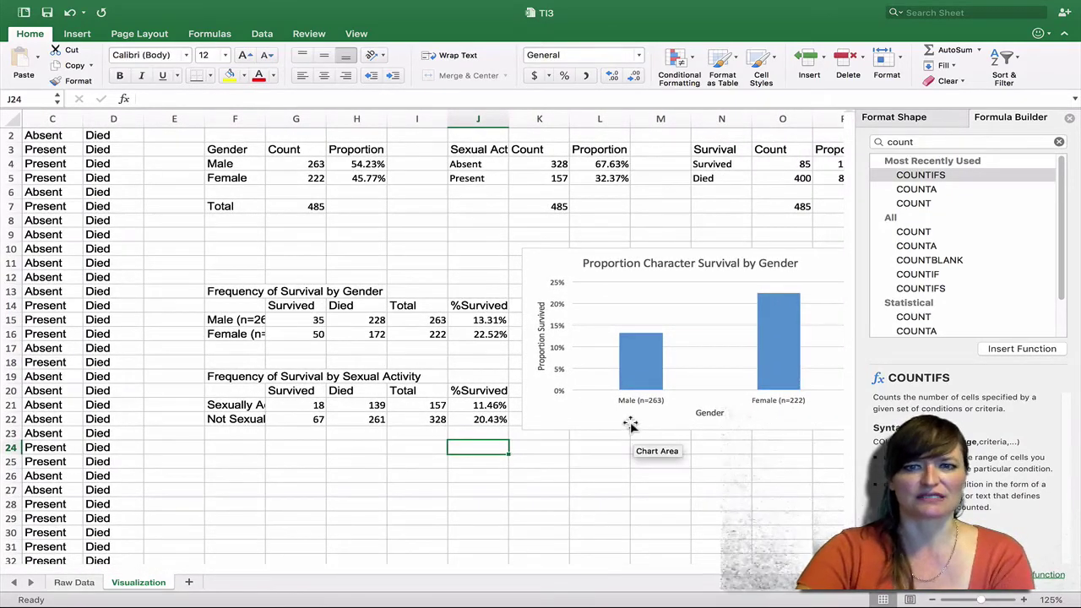
click(629, 419)
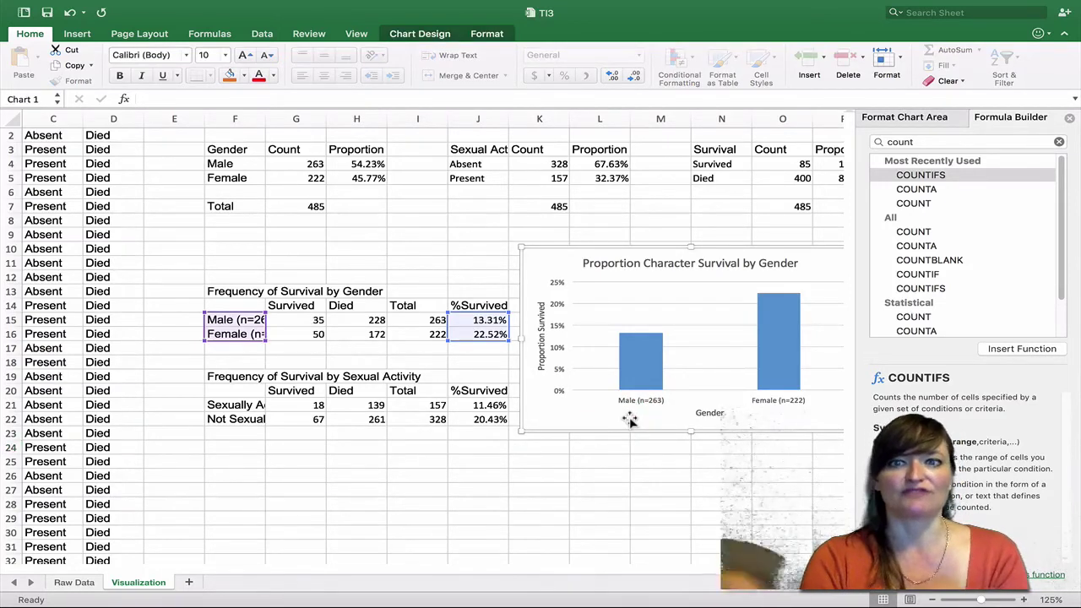
key(super+c)
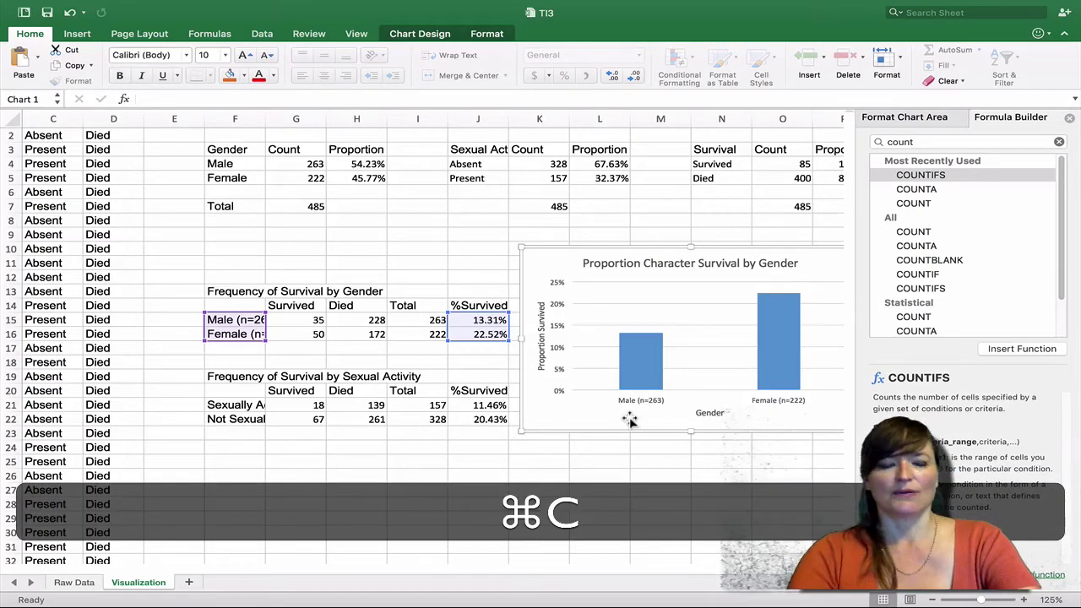
click(605, 459)
key(super+v)
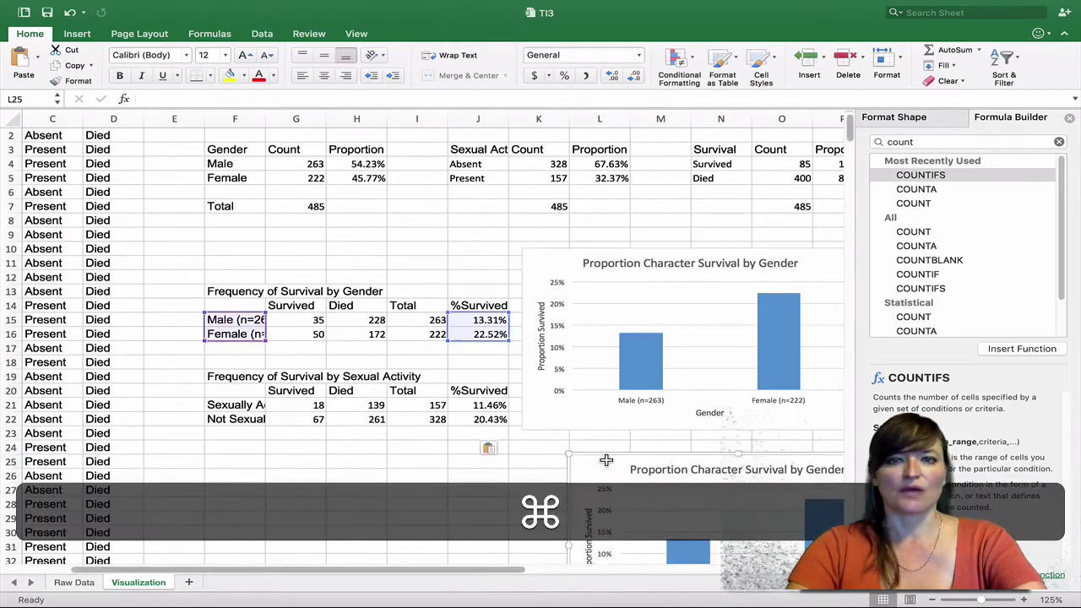
drag(605, 463, 554, 440)
scroll(557, 440, down, 5)
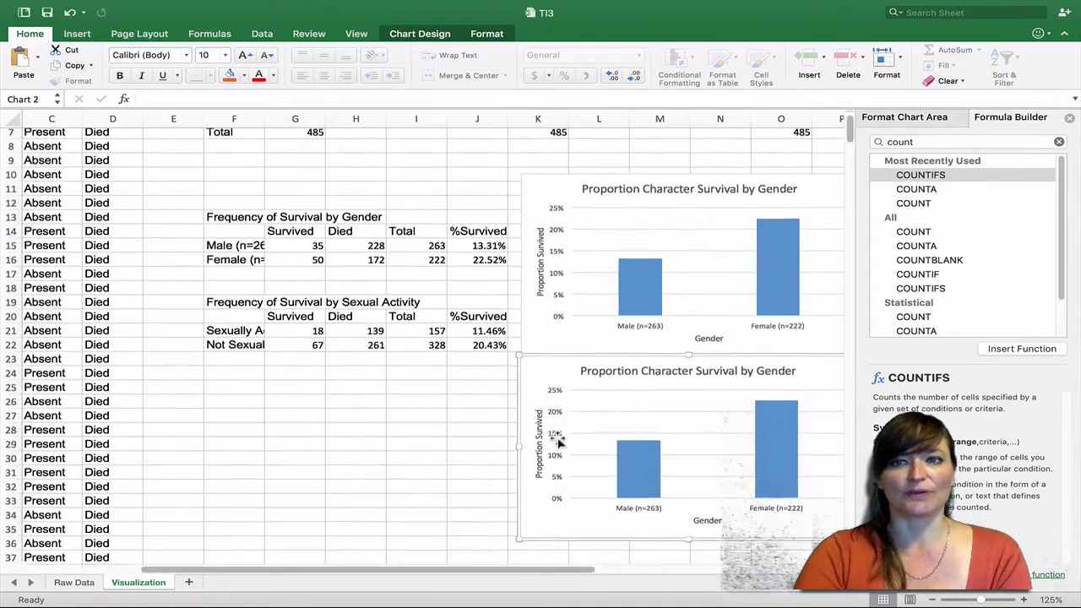
scroll(560, 442, right, 3)
click(664, 302)
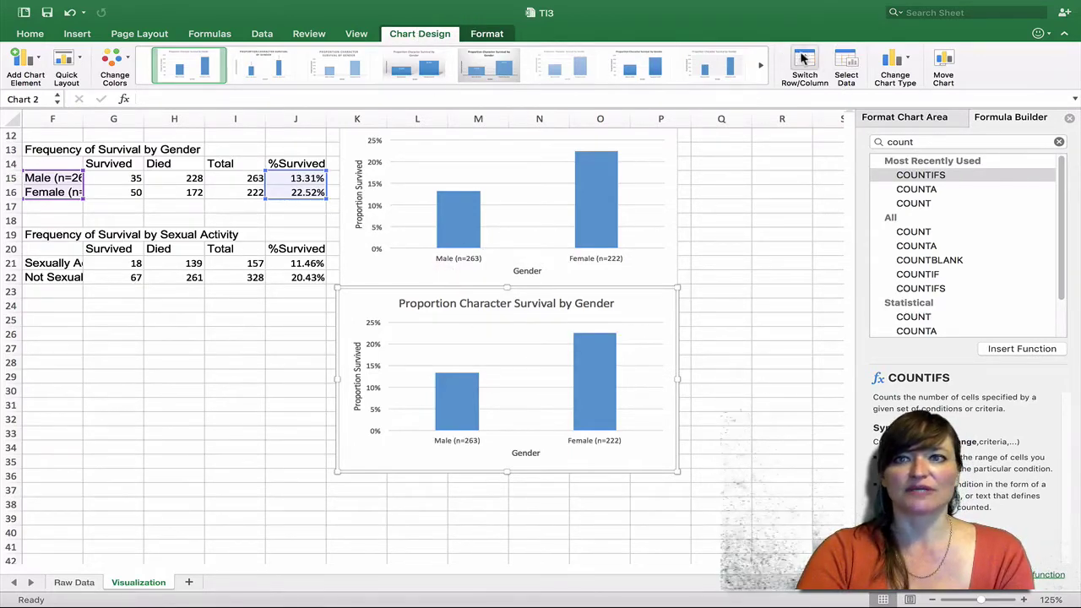
click(844, 64)
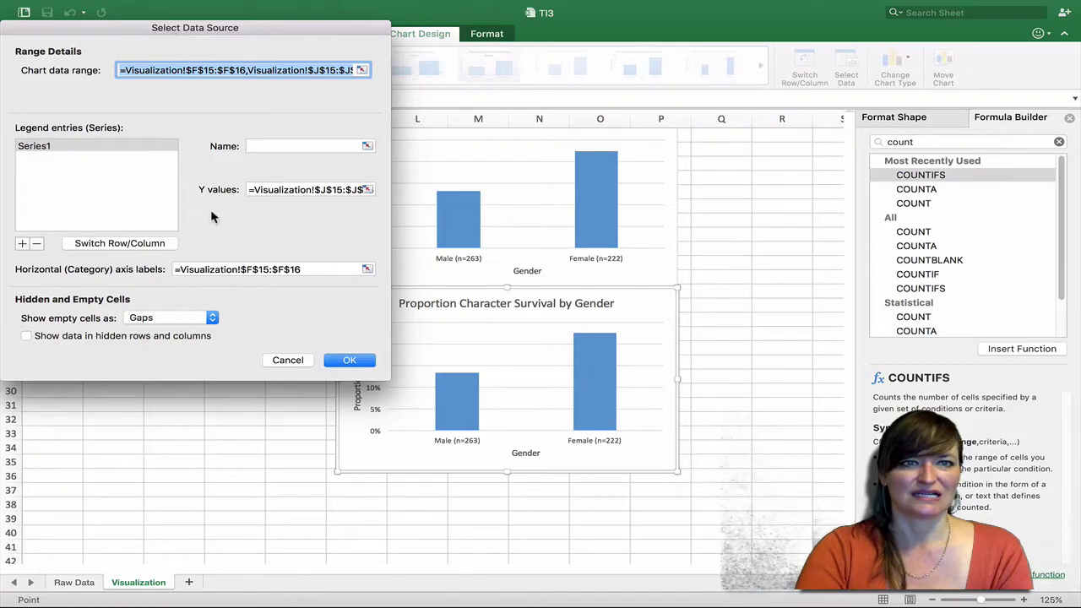
click(287, 360)
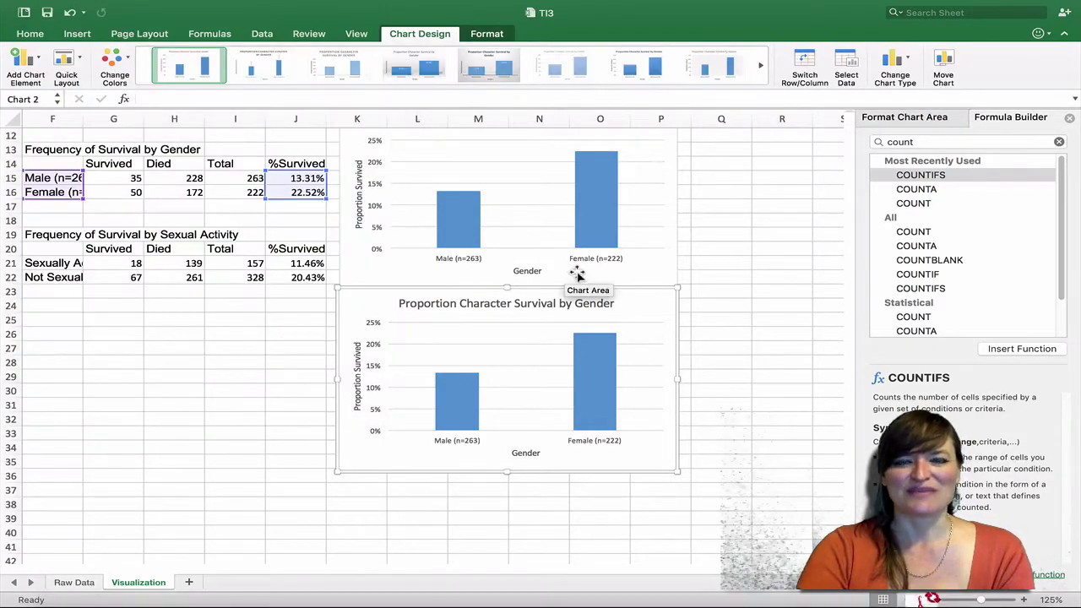
Move the copied chart's source ranges to the sexual activity table, using labels F21:F22 and values J21:J22.
scroll(475, 303, left, 3)
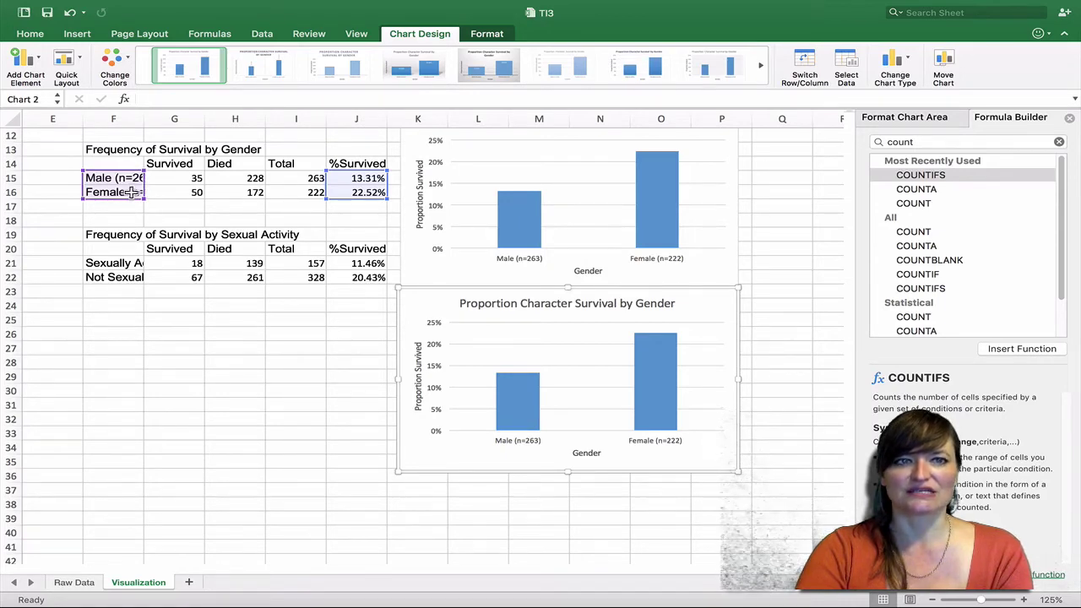
drag(117, 196, 117, 270)
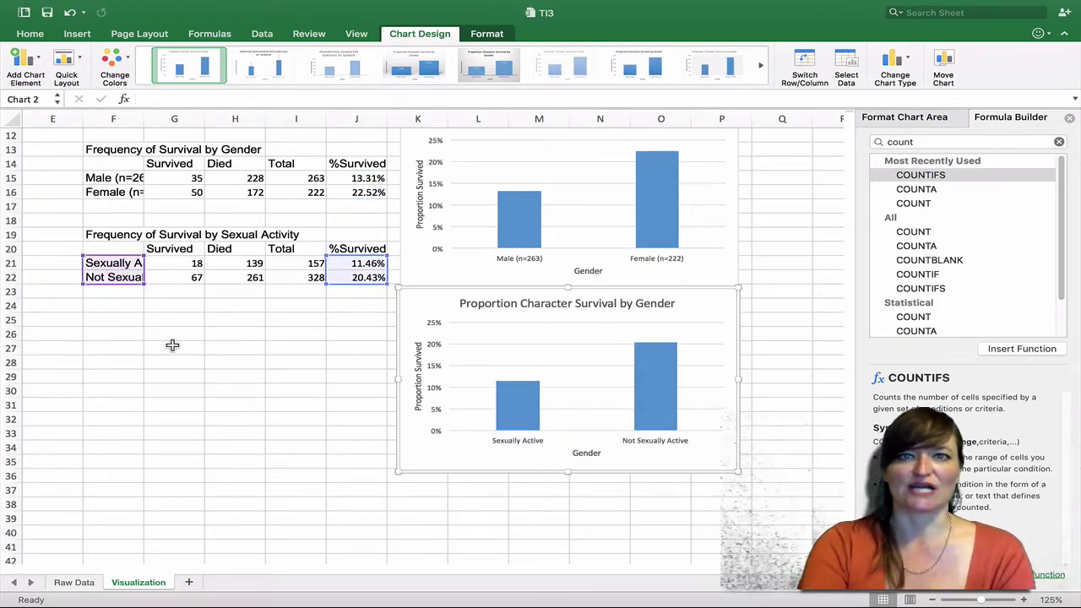
Change the copied chart's horizontal axis title to "Sexual Activity".
scroll(172, 344, up, 1)
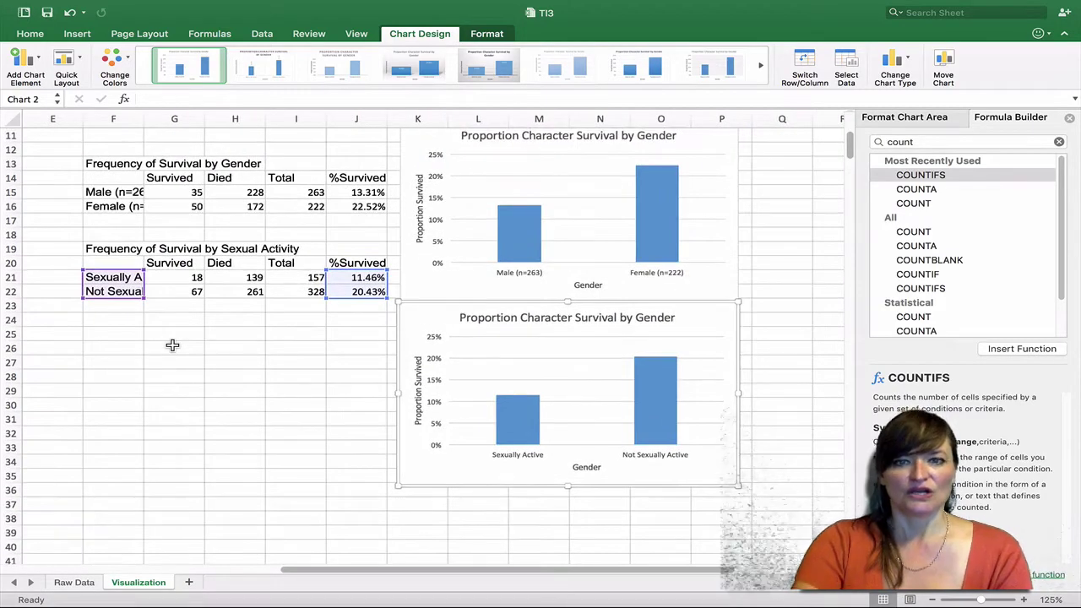
click(586, 467)
double_click(592, 467)
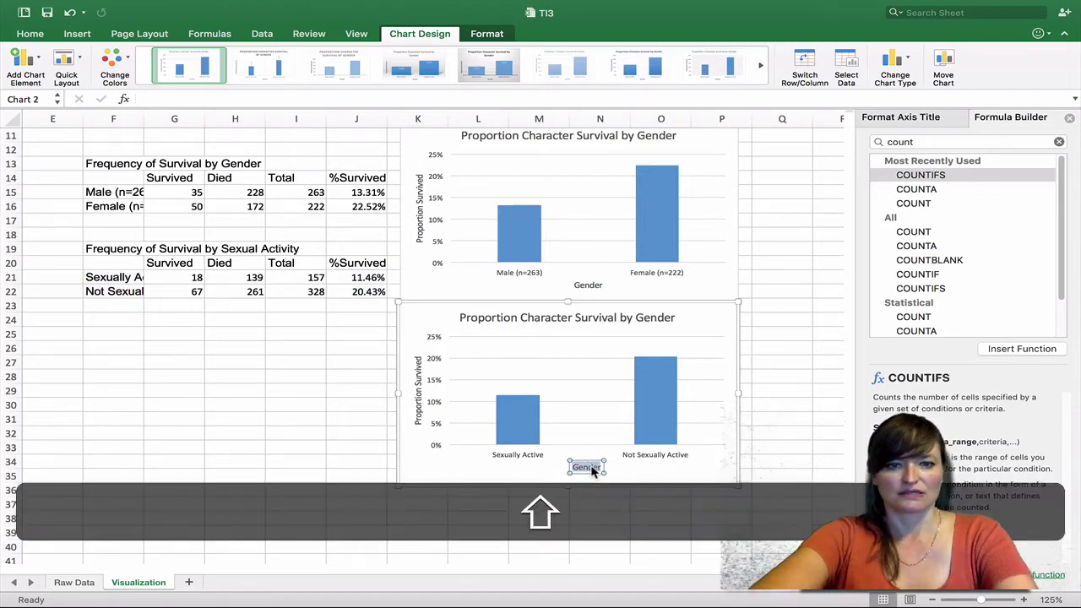
text(Sexual Activity)
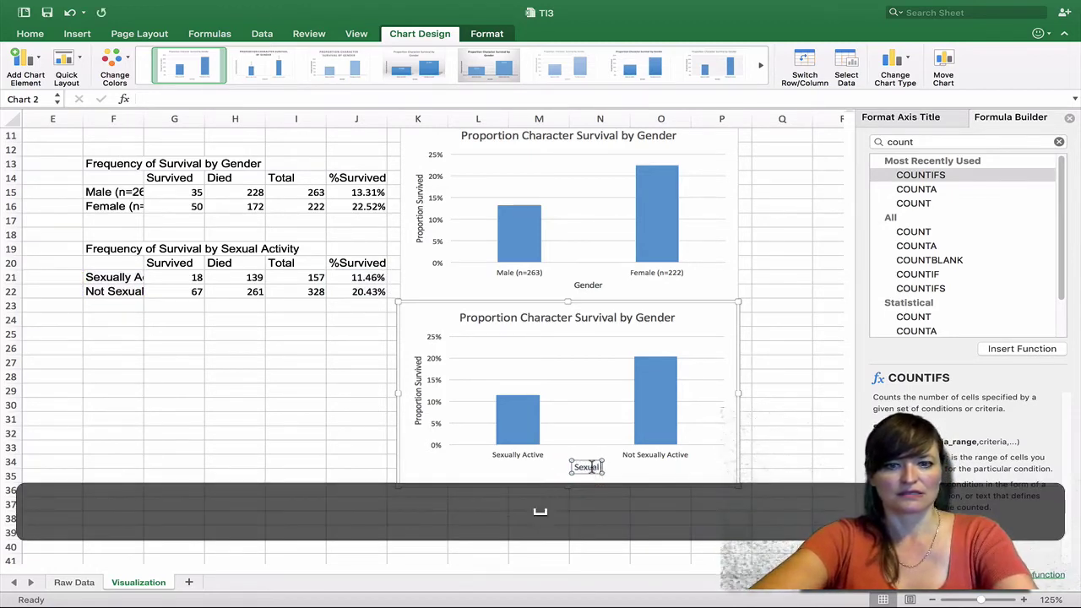
Complete the lower chart's horizontal axis title so it reads "Sexual Activity Status".
text( Sta)
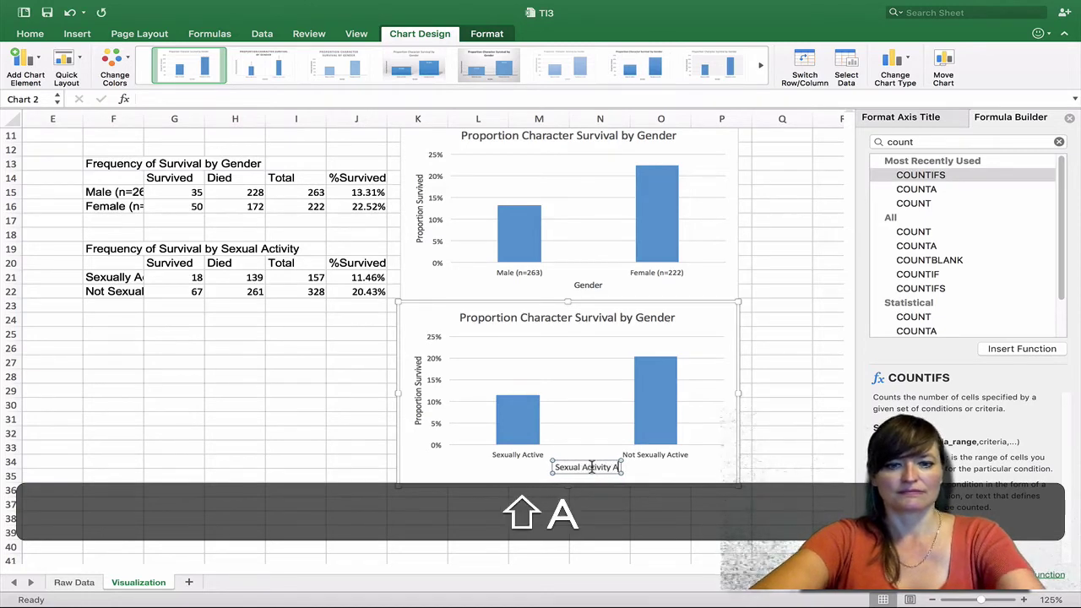
text(tus)
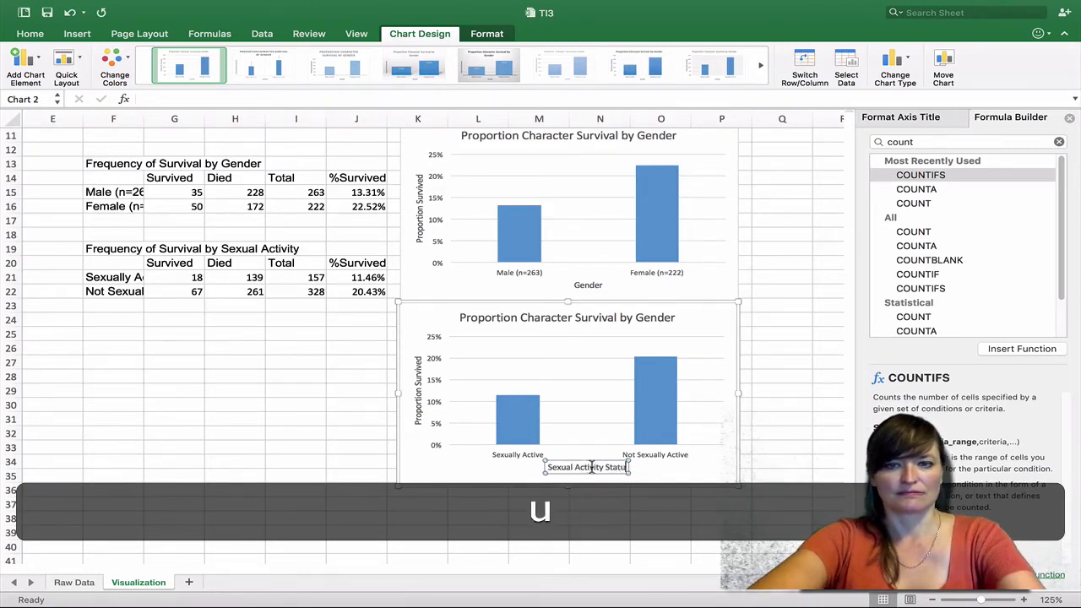
Replace "Gender" in the lower chart's title so it reads "Proportion Character Survival by Sexual Activity".
click(601, 321)
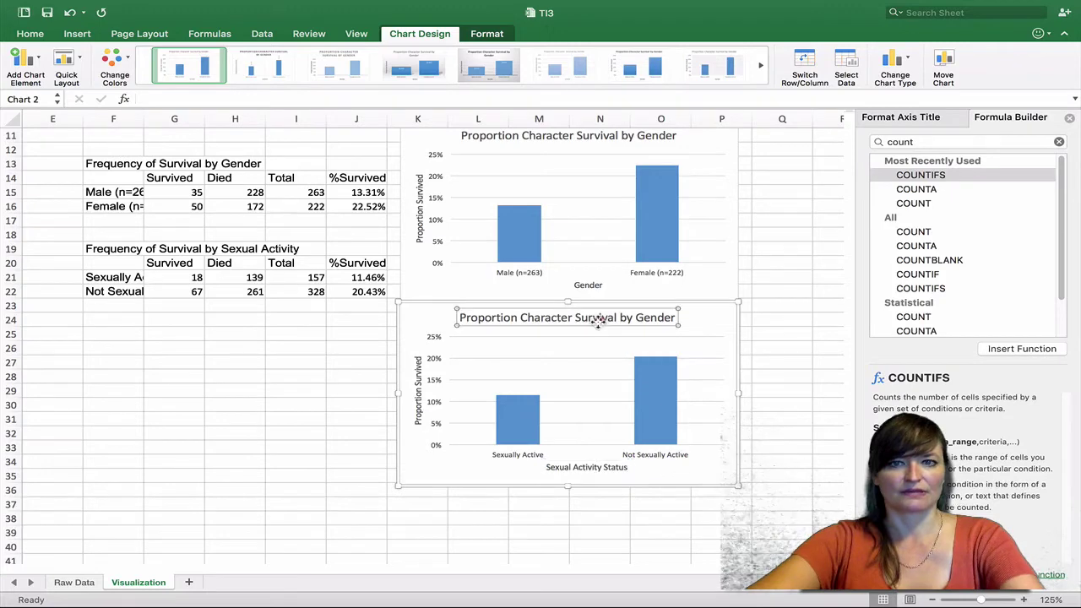
click(603, 319)
double_click(650, 318)
text(SExual)
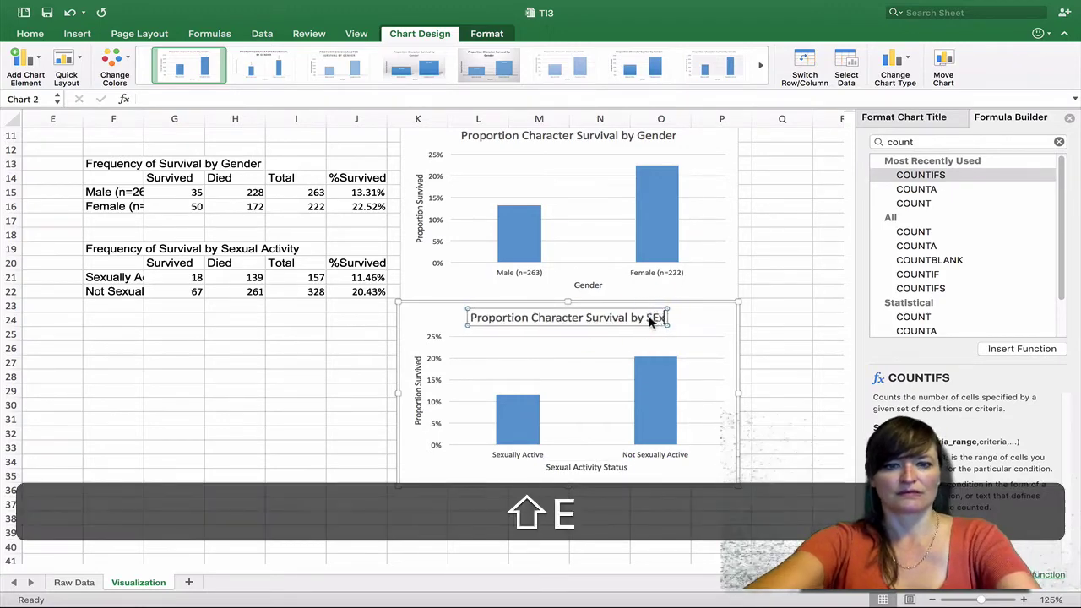
key(BackSpace)
key(BackSpace)
key(BackSpace)
key(BackSpace)
key(BackSpace)
text(e)
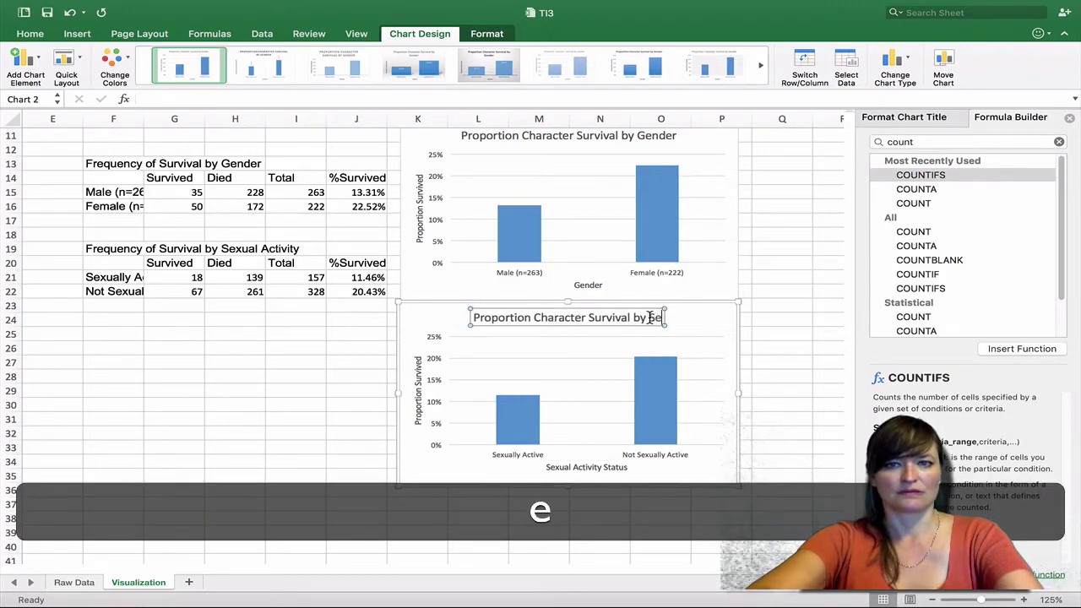
text(xual Activity)
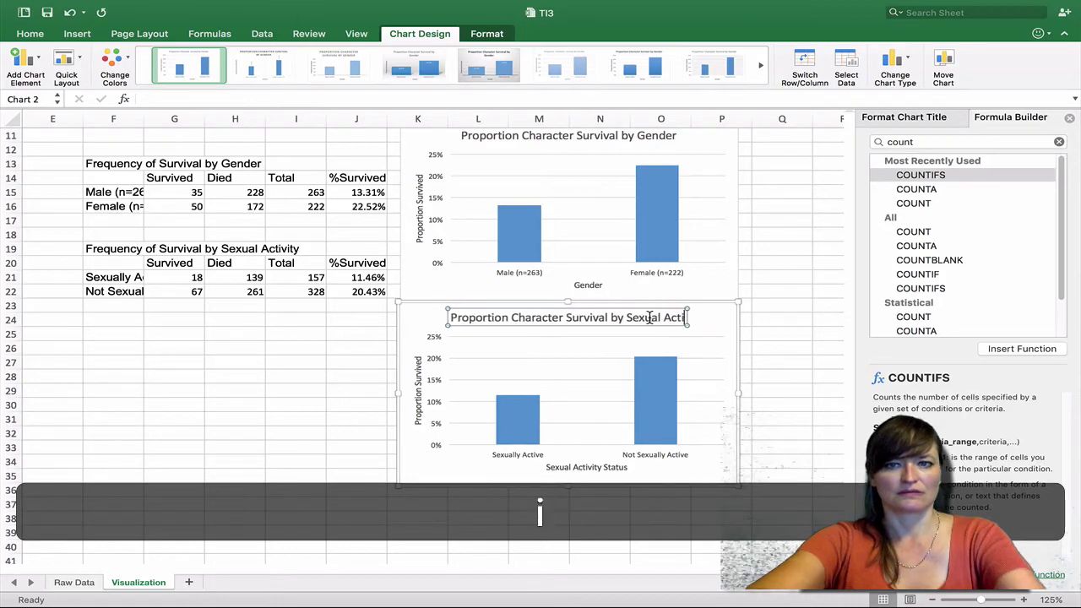
click(694, 516)
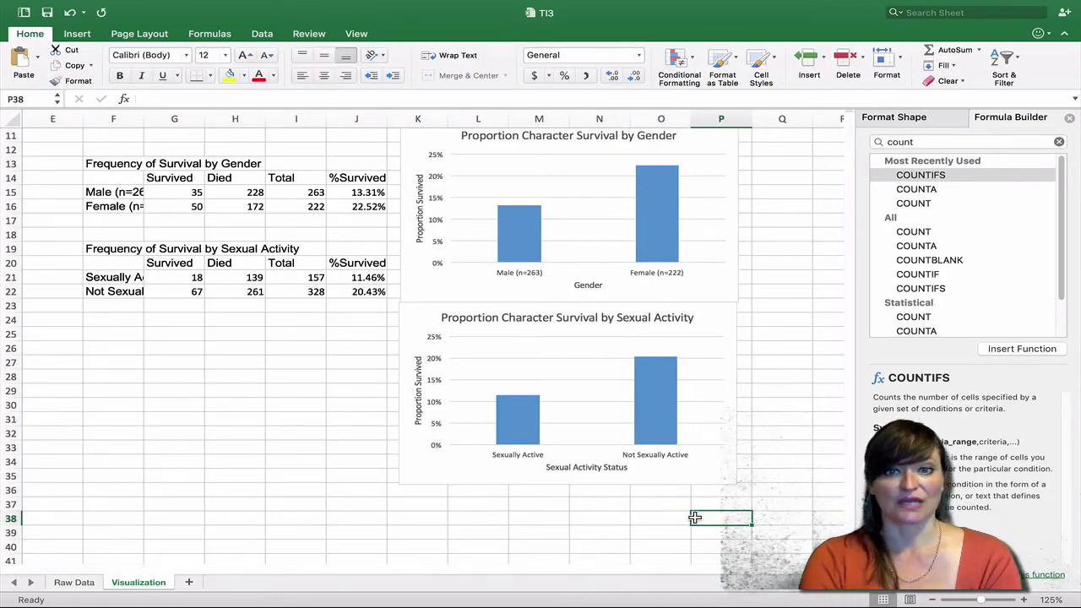